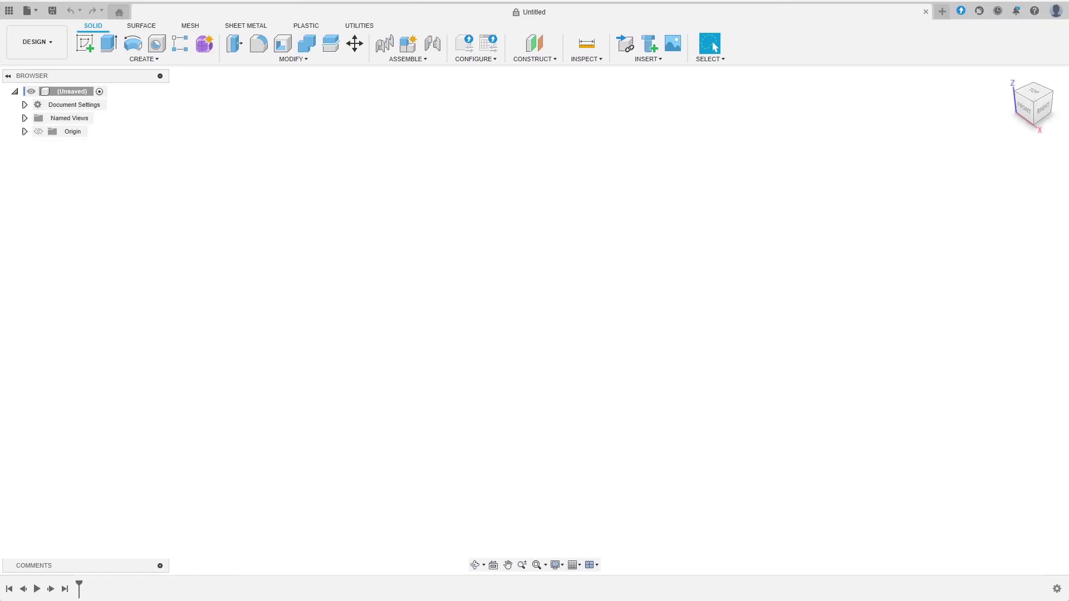
On the top plane, draw a 2-point rectangle starting at the origin.
click(84, 43)
click(589, 323)
click(109, 42)
click(537, 323)
click(679, 220)
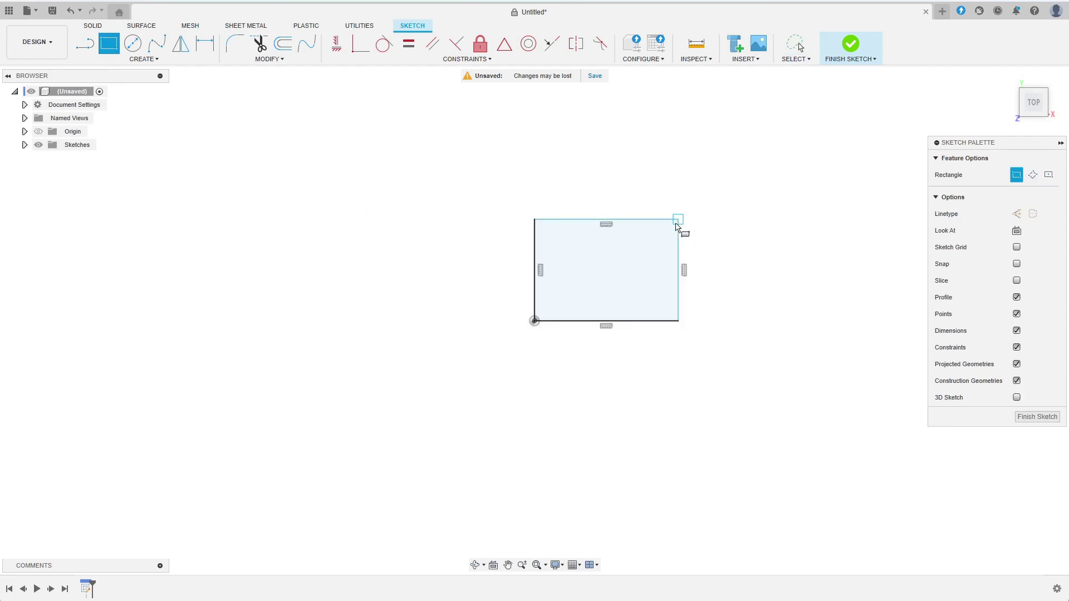
key(Escape)
Turn the rectangle's bottom and left edges into construction lines.
click(622, 321)
click(1032, 175)
click(535, 275)
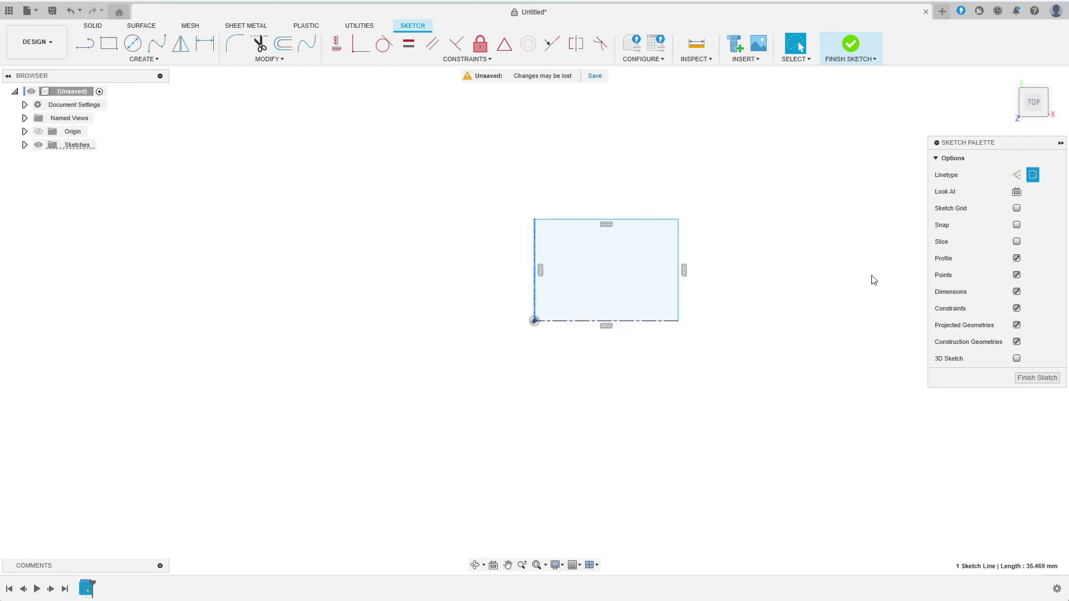
click(205, 43)
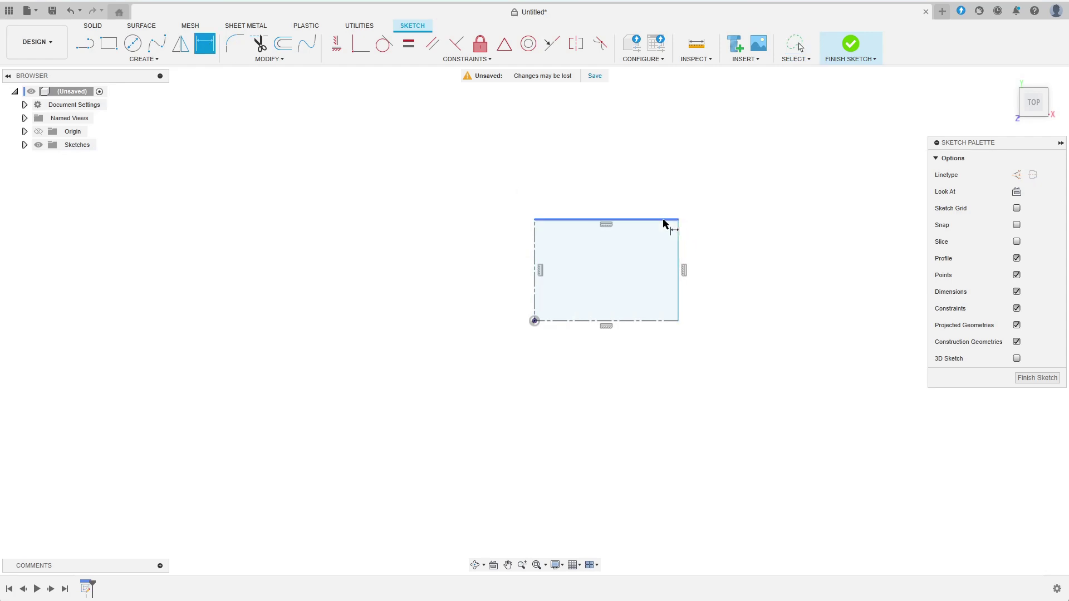
Dimension the rectangle 100 wide and 70 tall from its construction edges.
click(534, 299)
click(678, 302)
click(550, 346)
text(100)
key(Return)
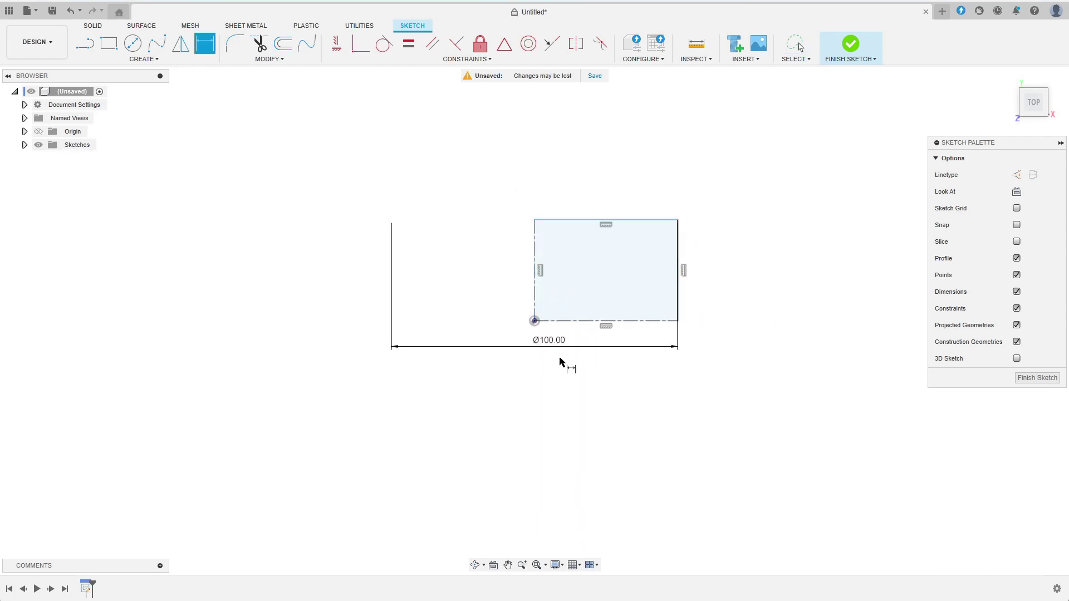
click(610, 321)
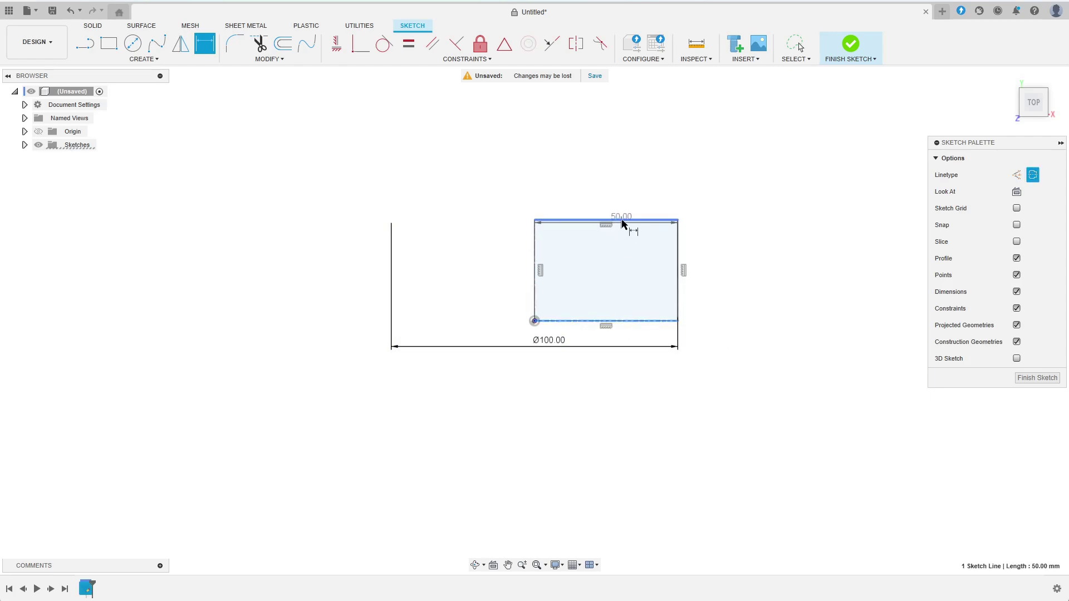
click(621, 223)
click(714, 298)
key(Return)
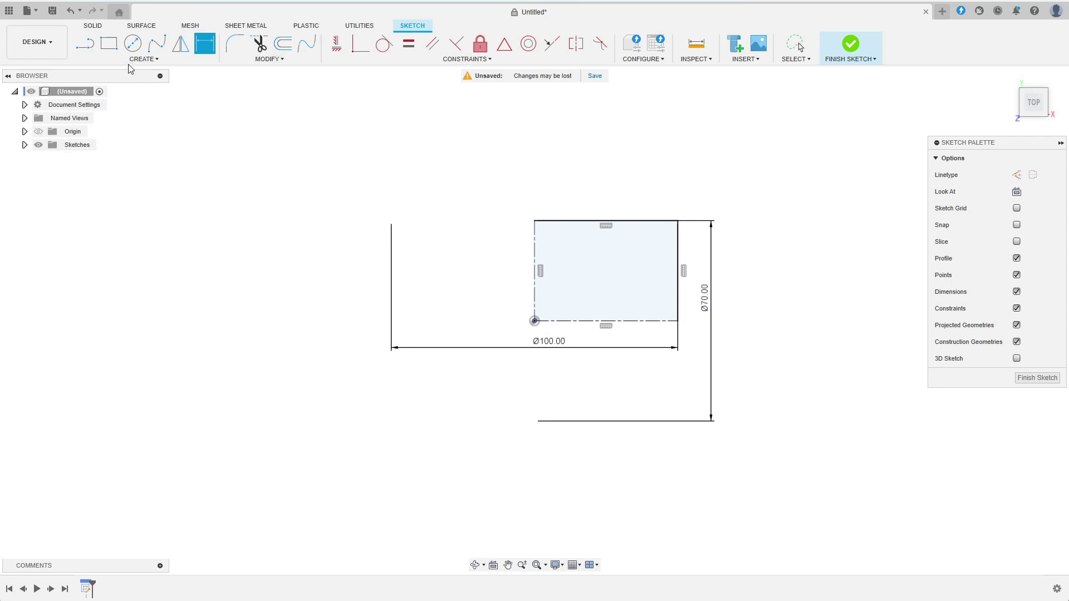
Draw circles at the top-left and top-right corners, making the right one tangent to the top edge.
click(134, 44)
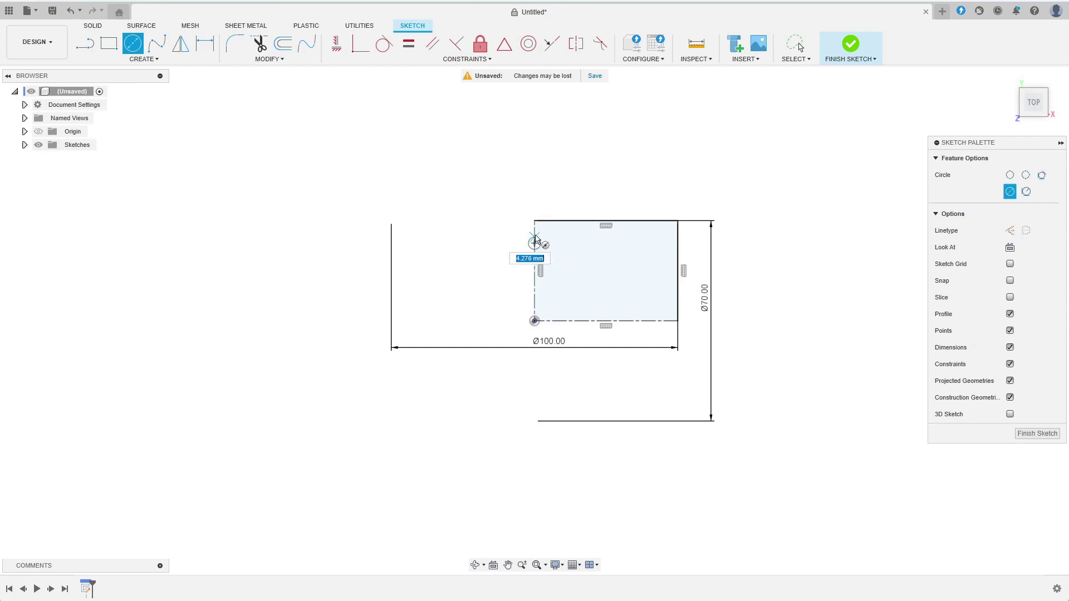
click(534, 222)
scroll(586, 236, up, 5)
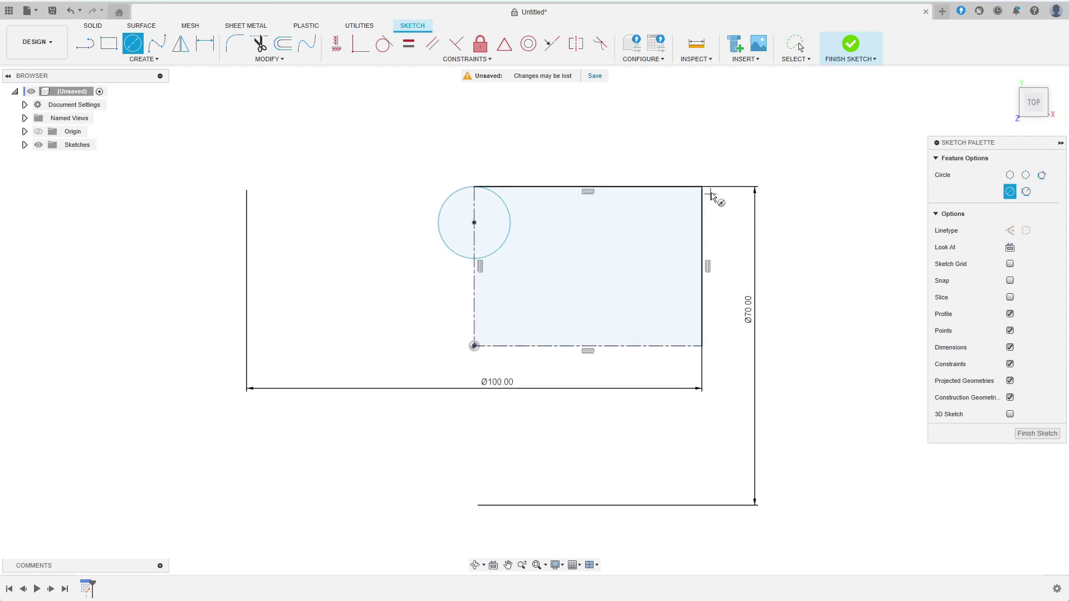
click(667, 222)
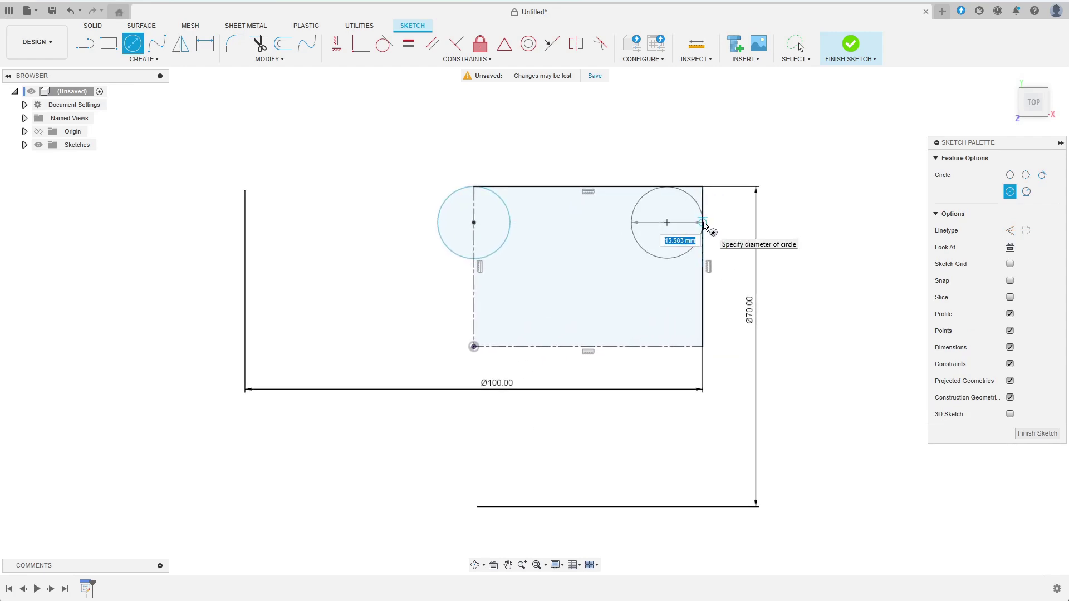
click(703, 229)
click(384, 44)
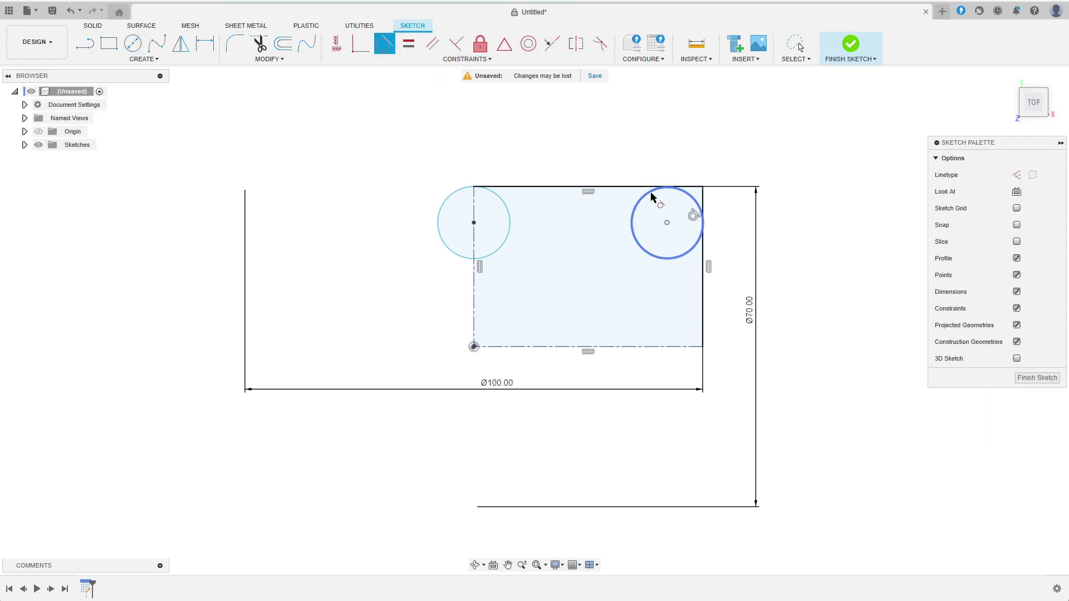
click(645, 187)
click(646, 197)
Dimension the left circle to 12 mm diameter and make the right circle equal to it.
click(205, 45)
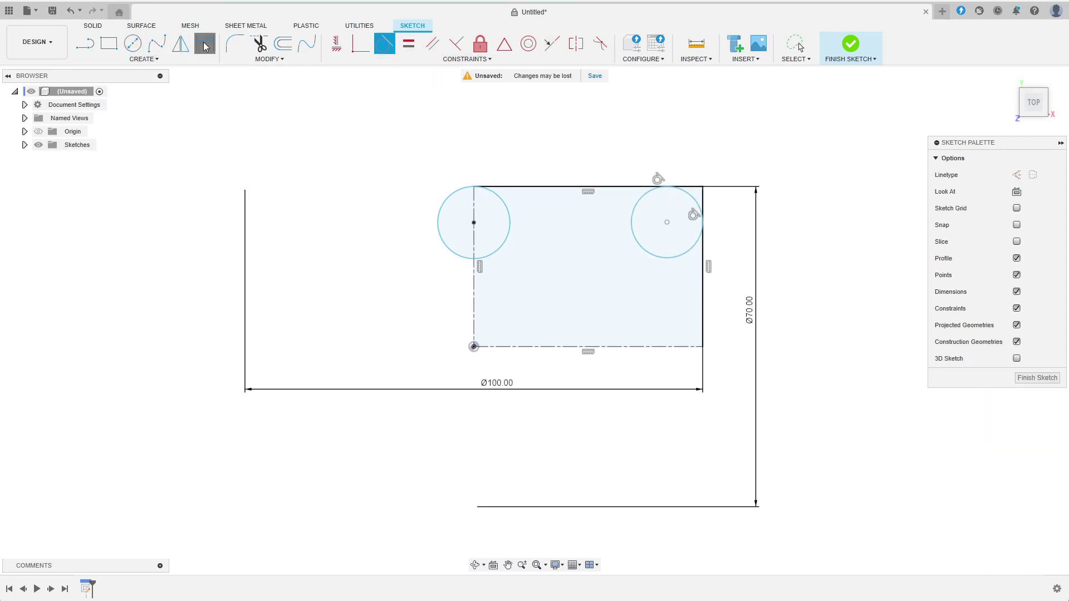
click(451, 199)
click(442, 152)
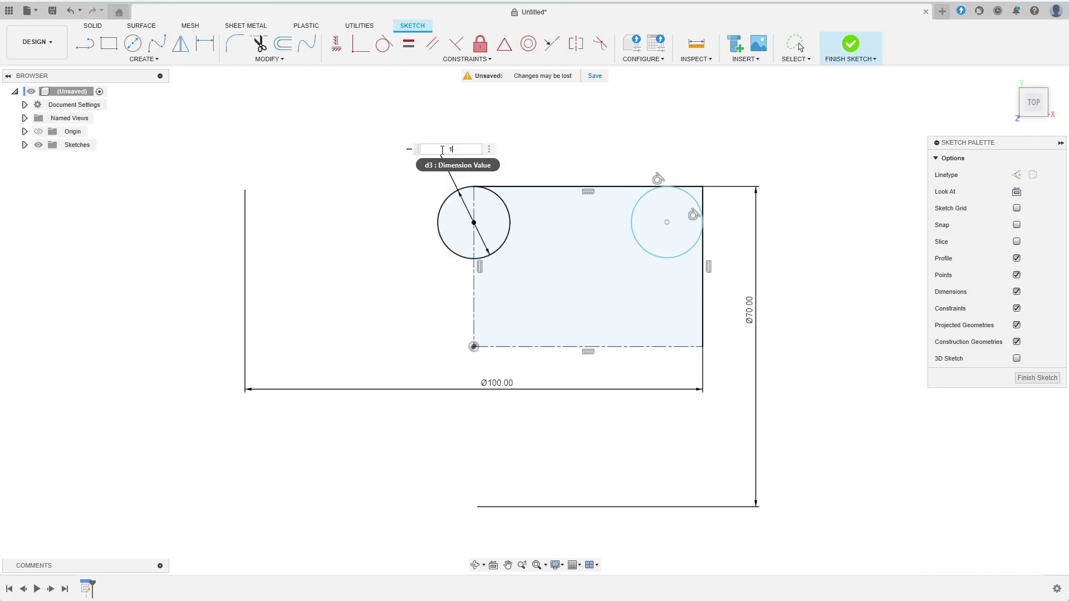
text(12)
key(Return)
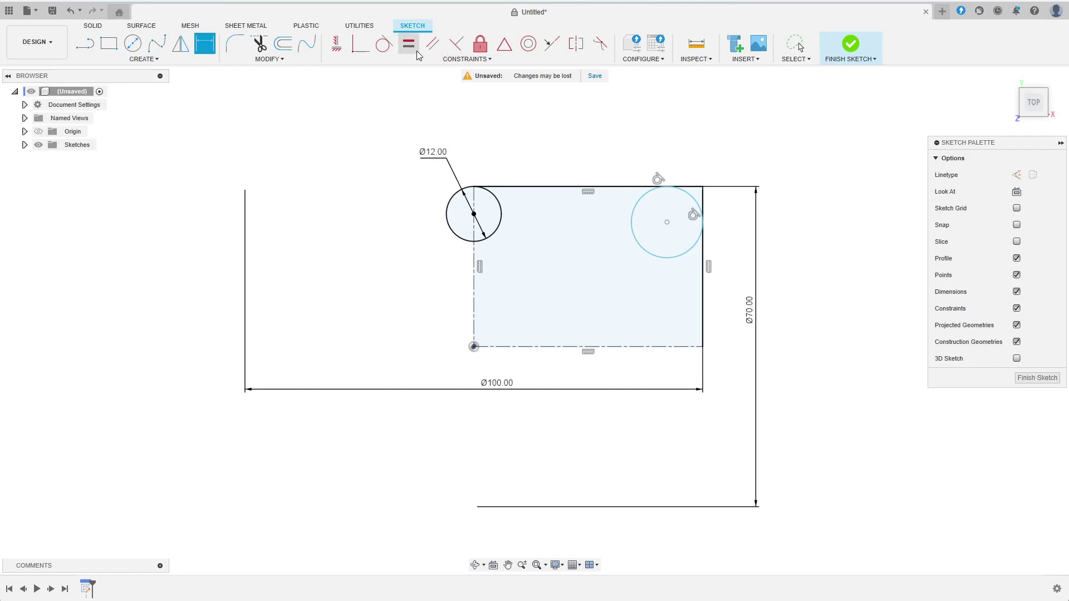
click(503, 215)
click(632, 220)
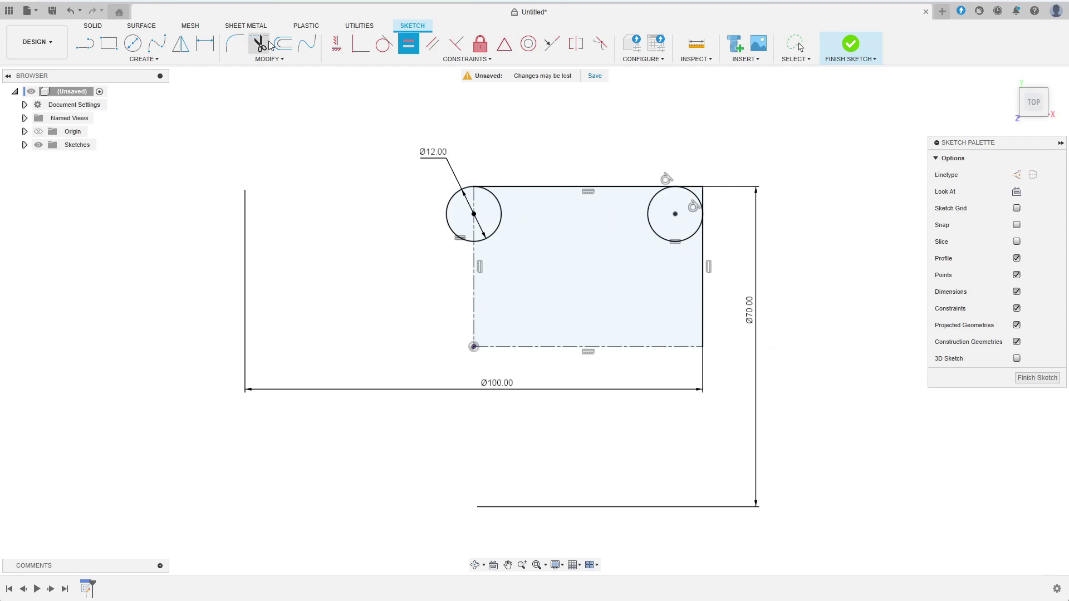
Add driven reference dimensions 88 and 58 locating the right circle's centre.
key(d)
click(675, 214)
click(473, 314)
click(451, 142)
click(573, 339)
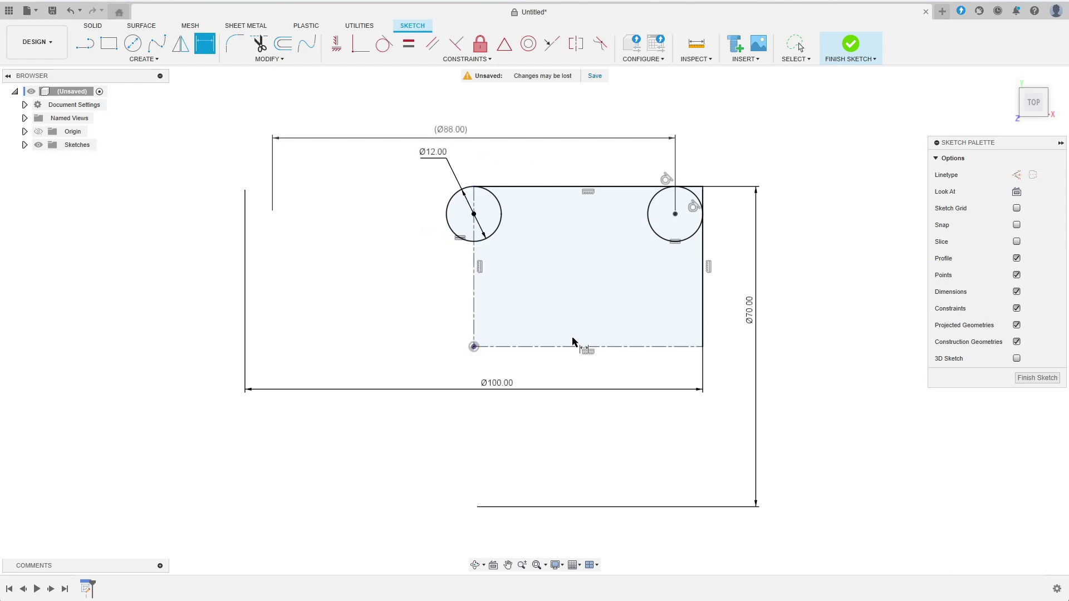
click(677, 212)
click(690, 346)
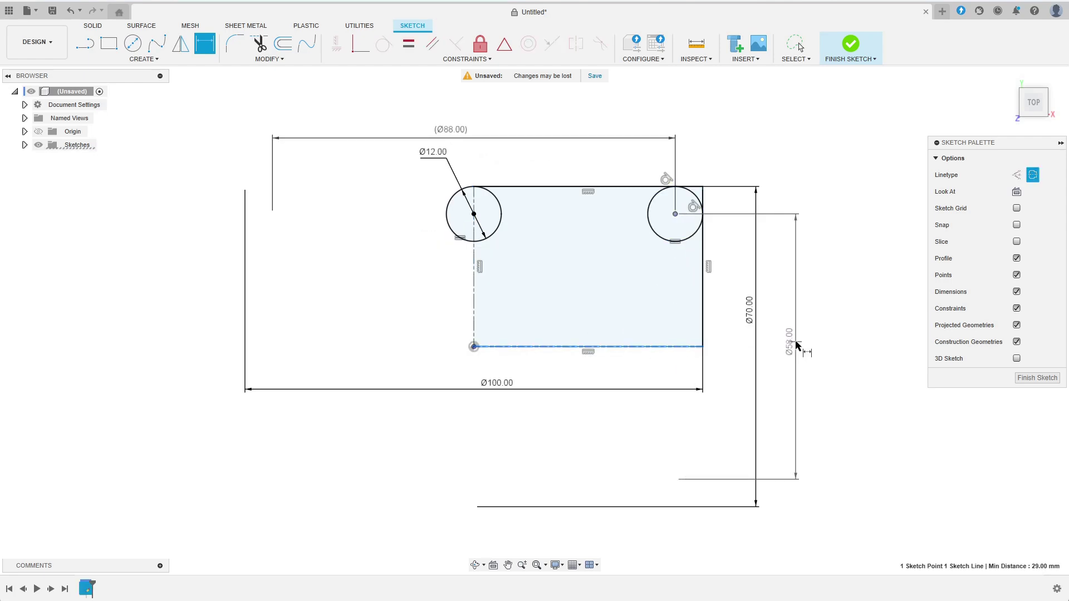
click(782, 347)
click(589, 339)
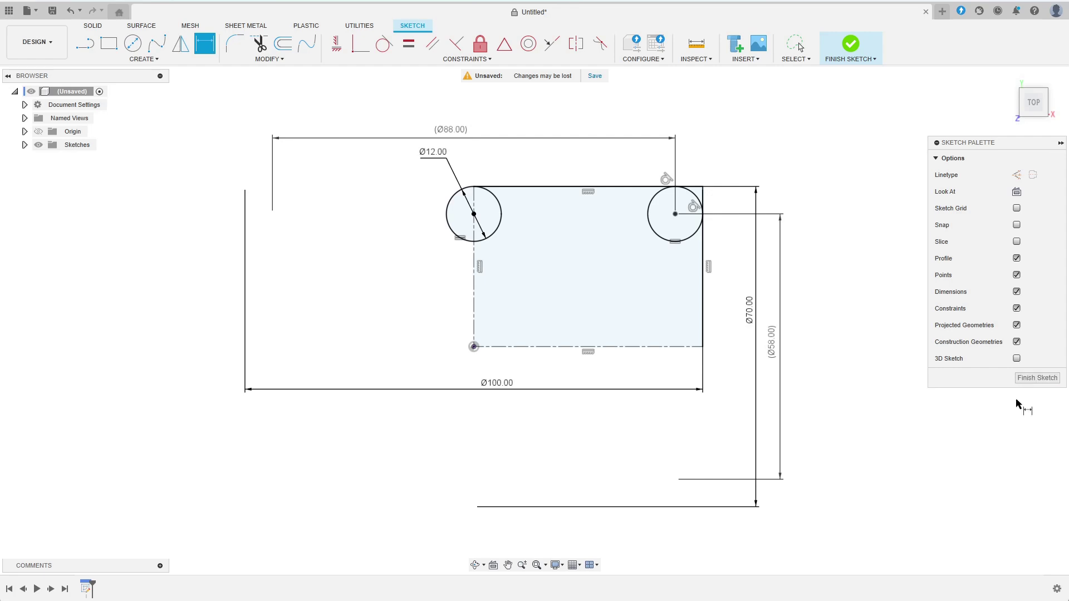
Finish the sketch and extrude the rectangle plus both circle overlap areas 20 mm.
click(1033, 380)
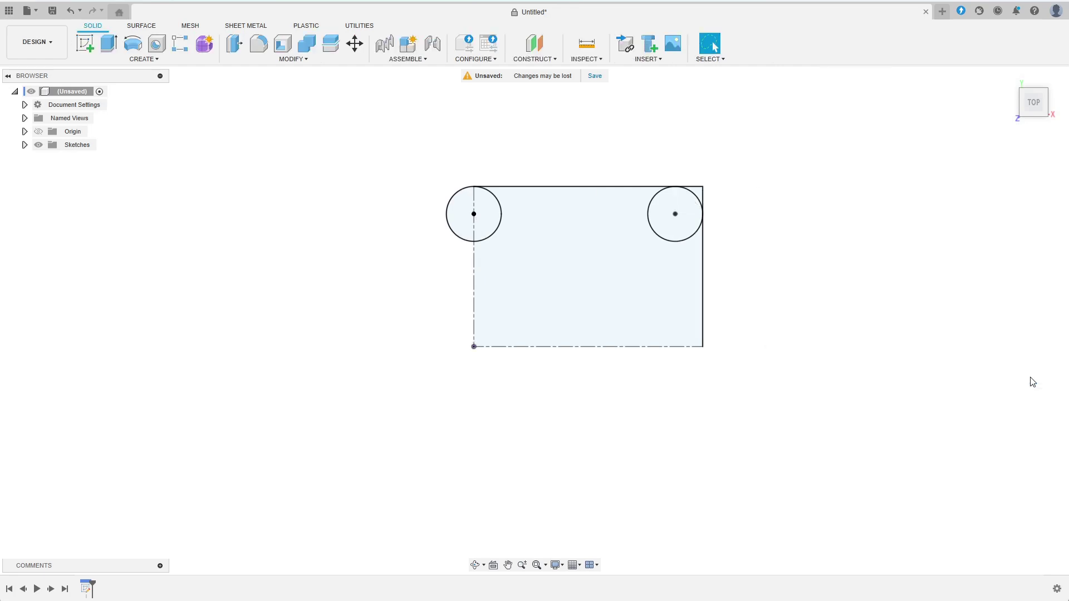
click(109, 43)
click(544, 336)
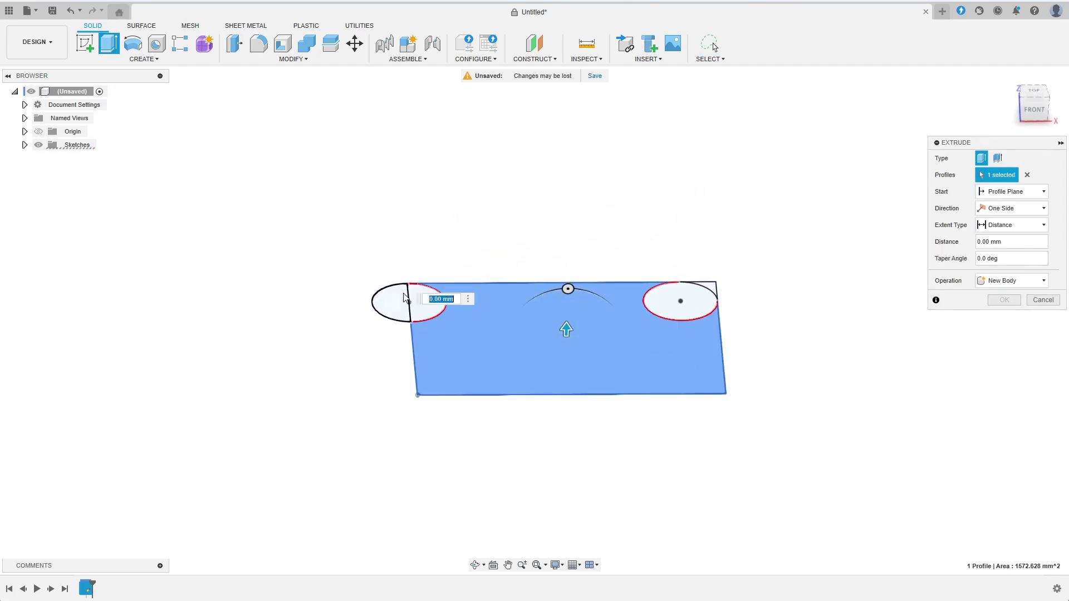
click(430, 314)
click(683, 302)
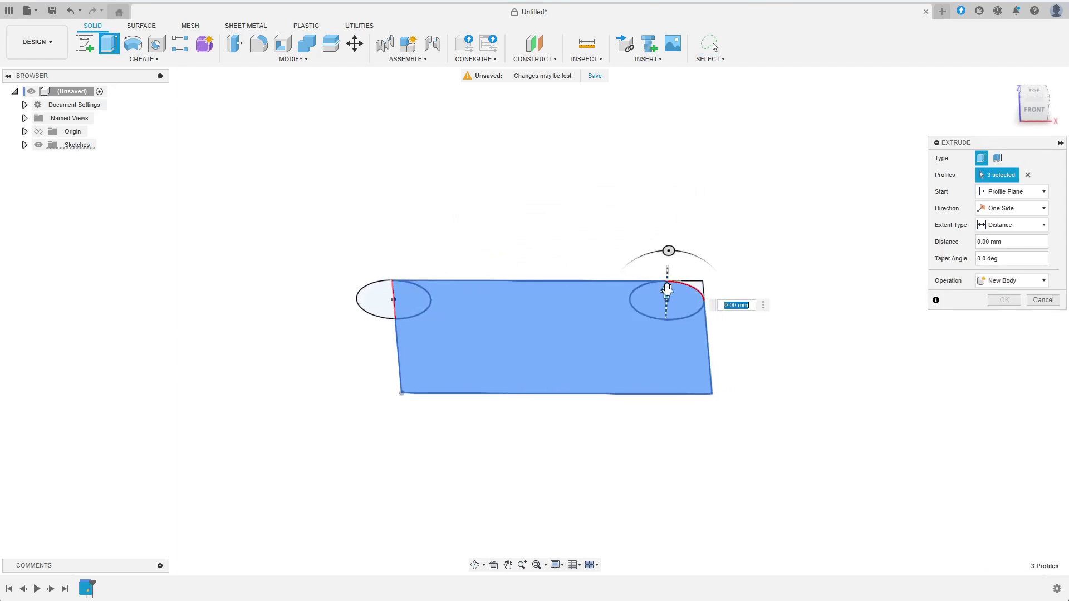
drag(666, 290, 679, 236)
text(20)
key(Return)
key(F6)
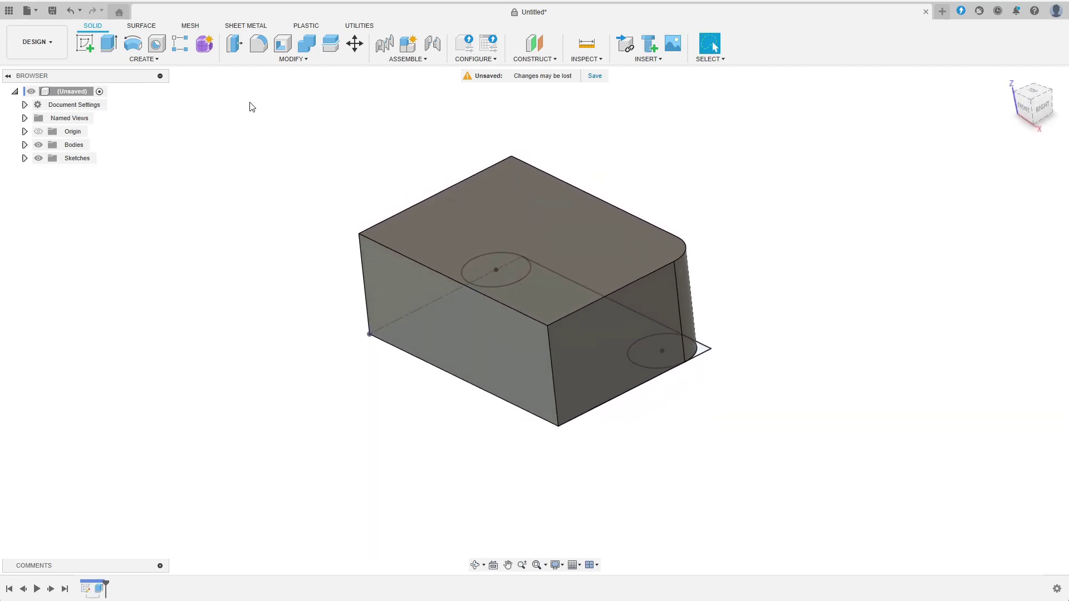
Shell the block to 1.6 mm walls, removing the top, front and left faces.
click(285, 45)
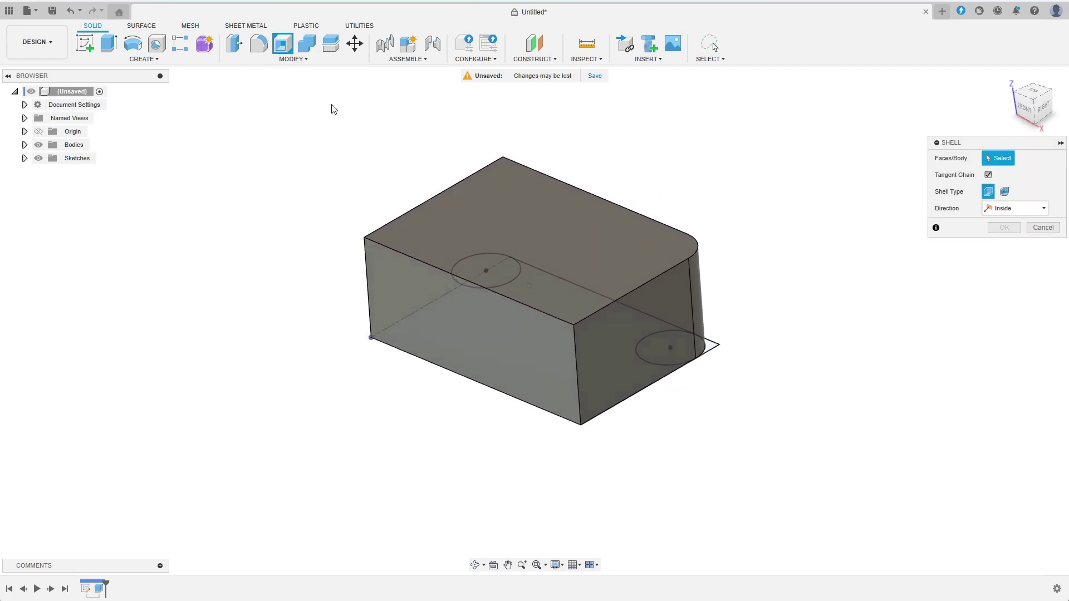
click(513, 234)
click(477, 313)
shift+middle_drag(476, 313, 446, 299)
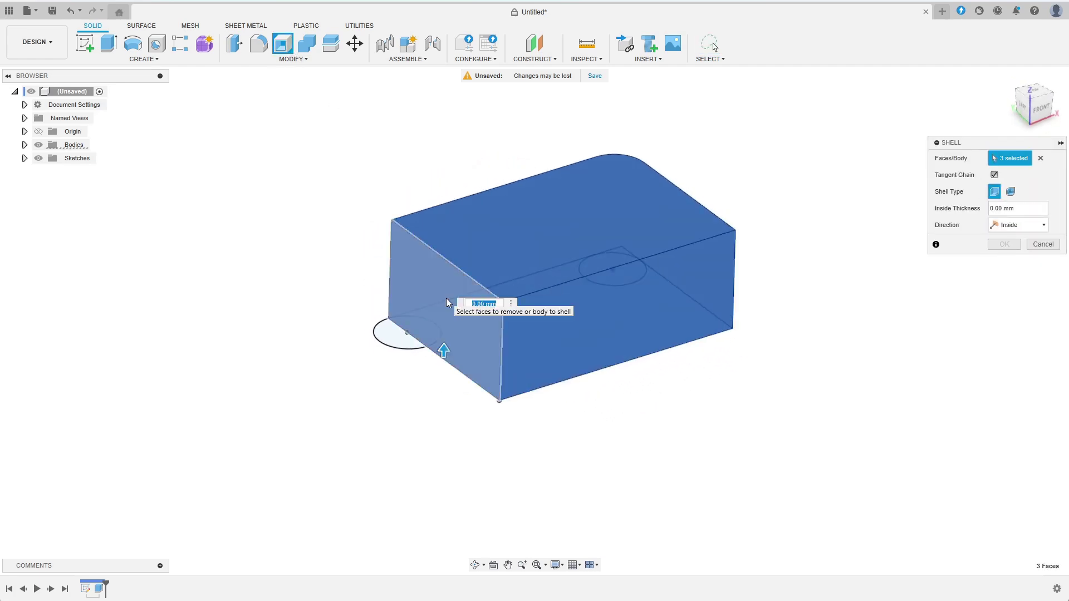
click(453, 305)
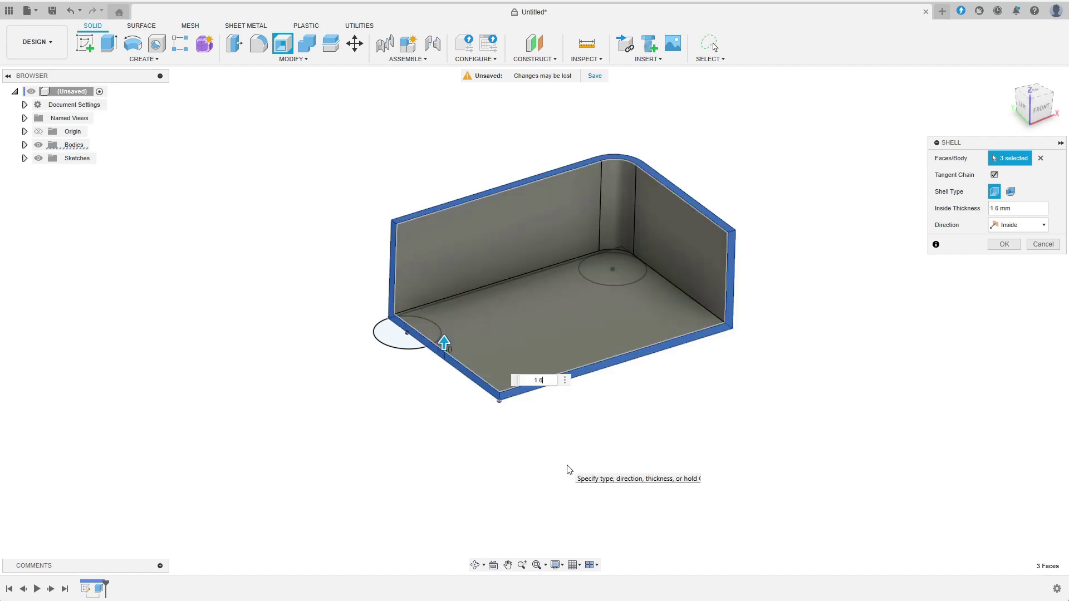
key(Return)
shift+middle_drag(568, 465, 592, 410)
Extrude both corner circles as posts joined to the box, up to the wall's top face.
click(117, 49)
click(383, 323)
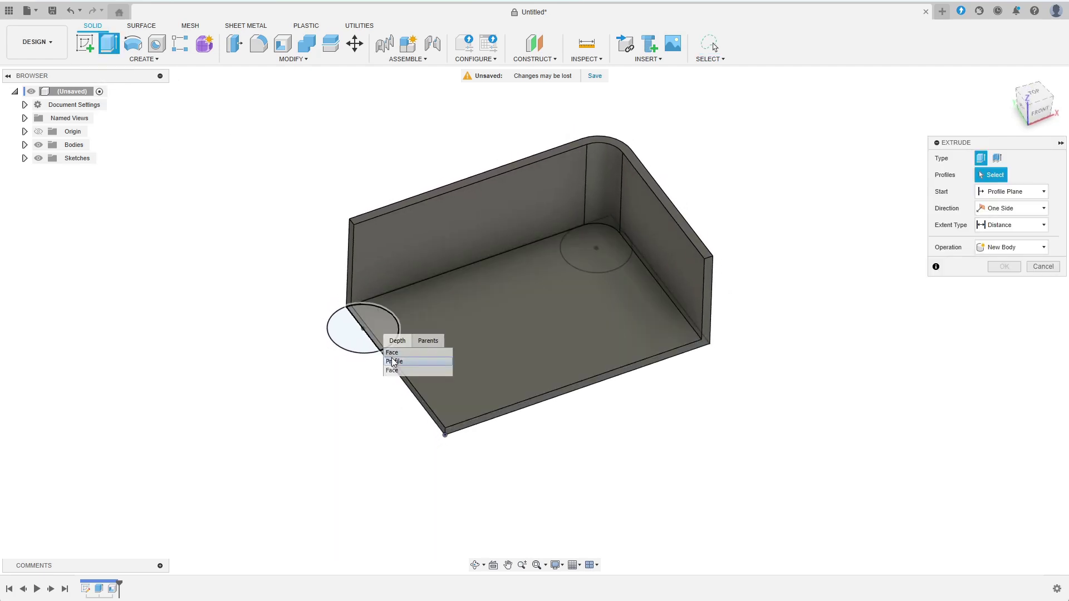
click(597, 238)
drag(596, 240, 597, 208)
click(1008, 282)
click(1007, 295)
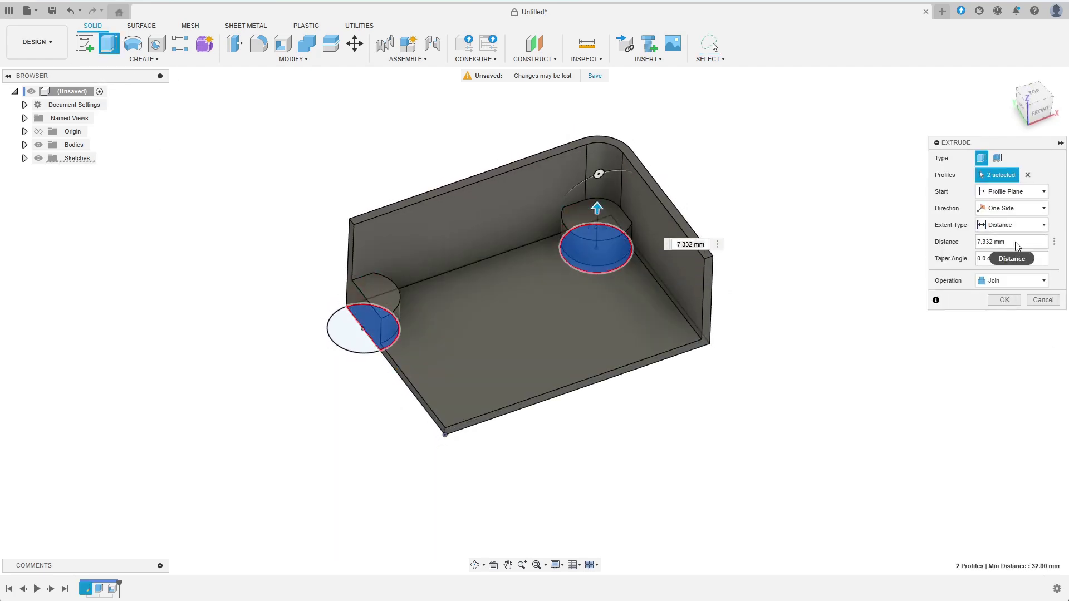
click(1013, 225)
click(1007, 251)
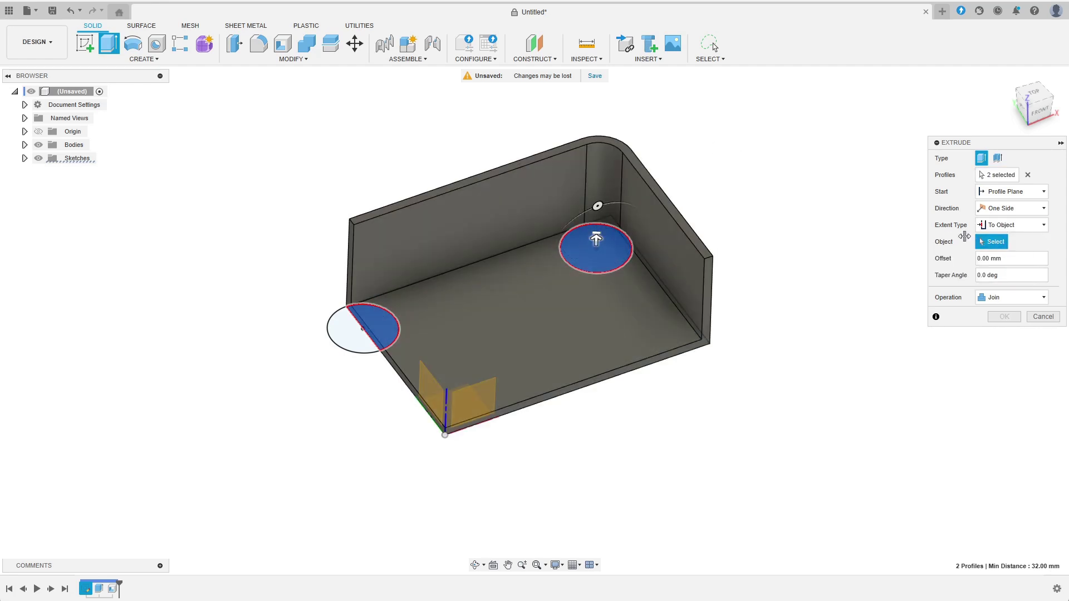
click(635, 163)
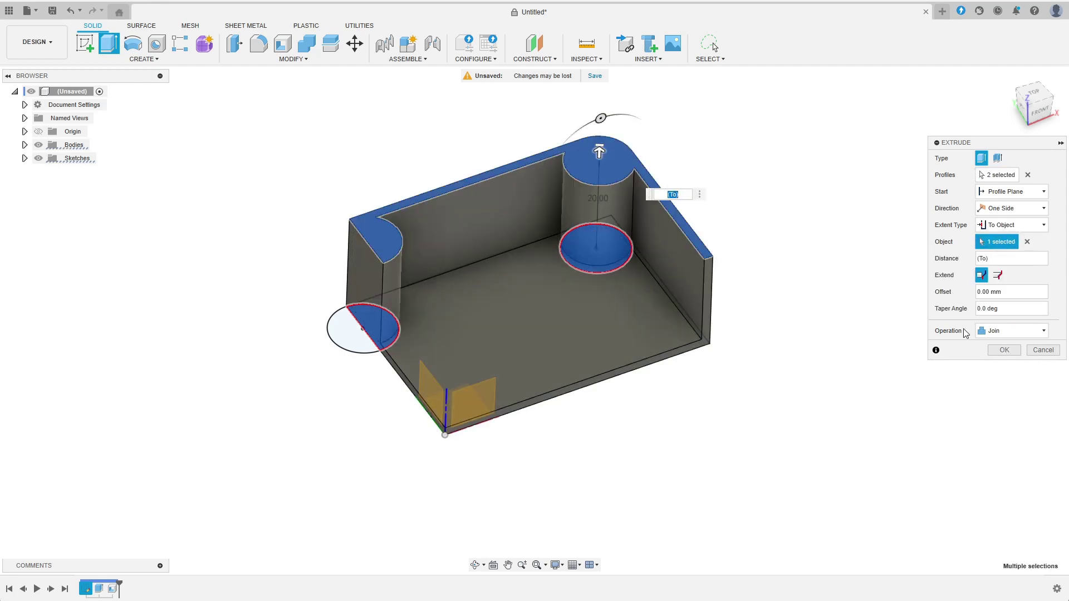
click(1004, 350)
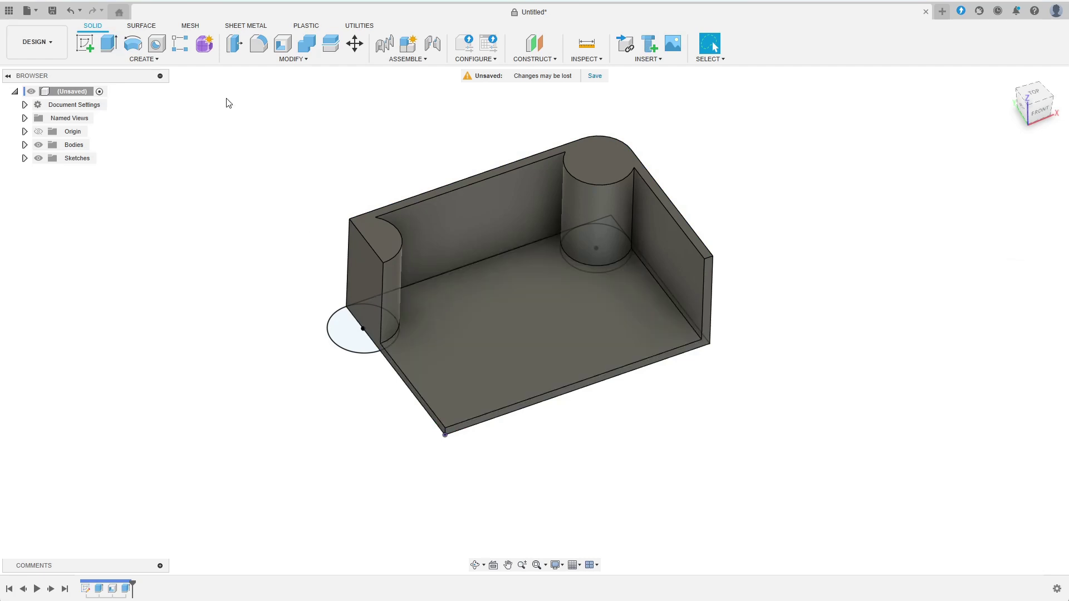
click(259, 43)
click(631, 220)
shift+middle_drag(631, 216, 682, 220)
click(502, 196)
shift+middle_drag(503, 196, 378, 173)
click(496, 175)
text(3)
key(Return)
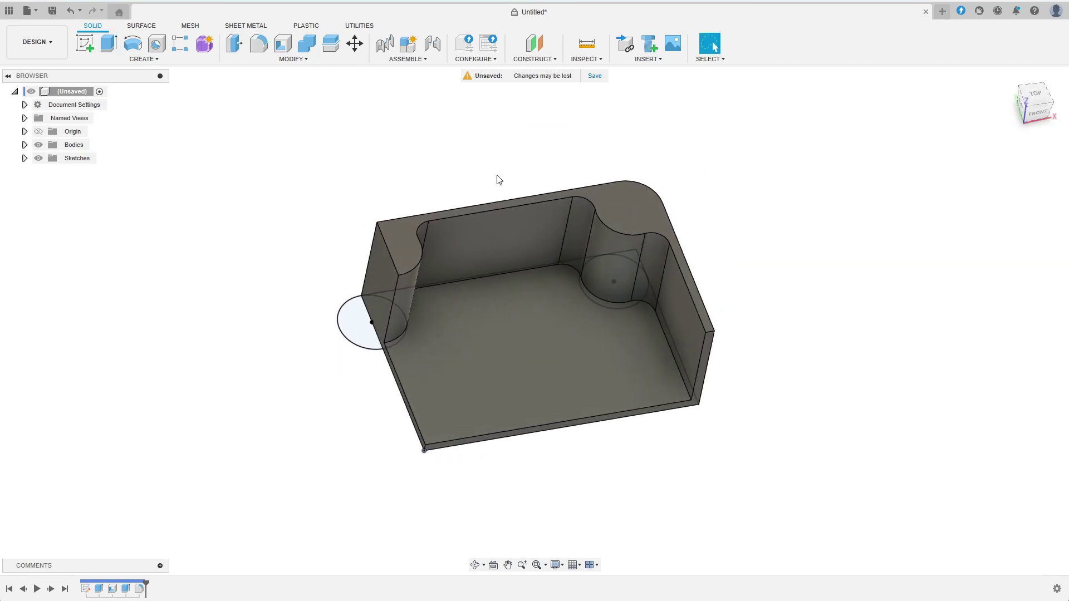
shift+middle_drag(496, 184, 579, 211)
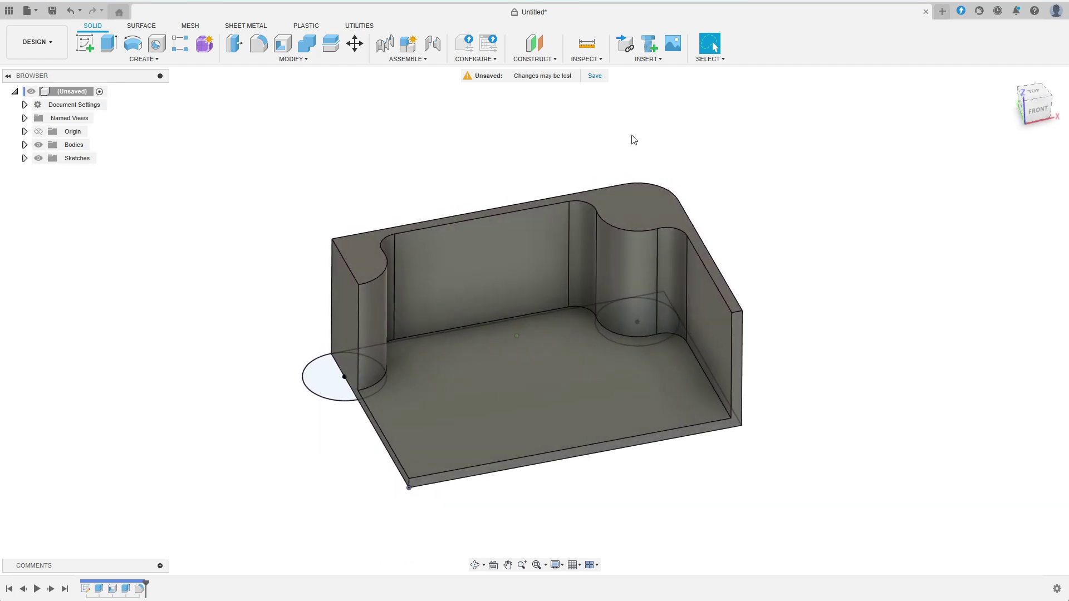
On the top rim face, draw lines from the arc intersection to the bottom-left and bottom-right corners.
click(86, 45)
click(647, 207)
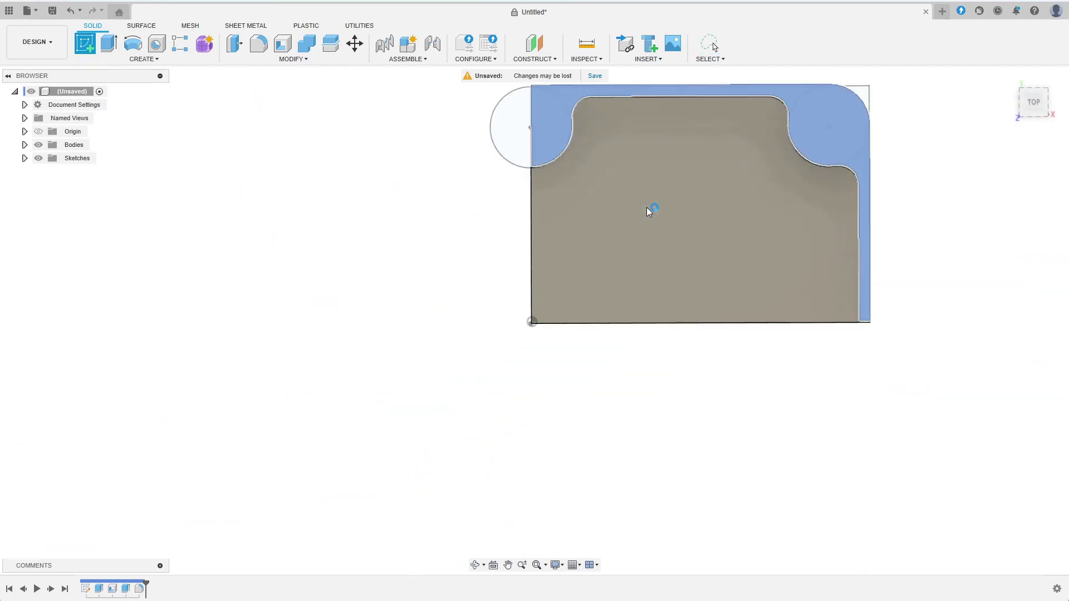
click(85, 44)
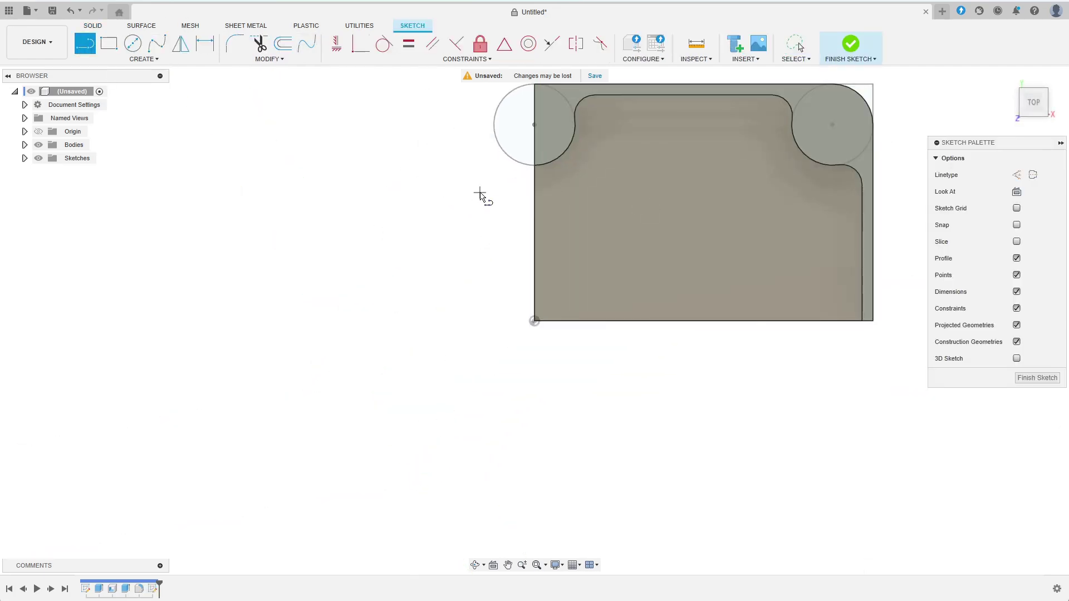
click(534, 165)
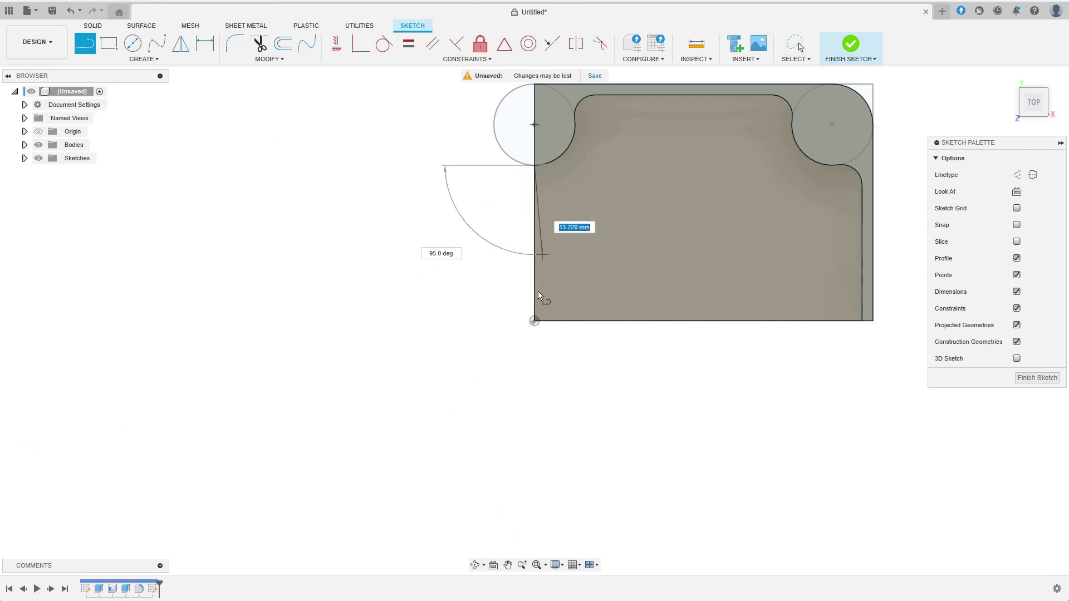
click(534, 321)
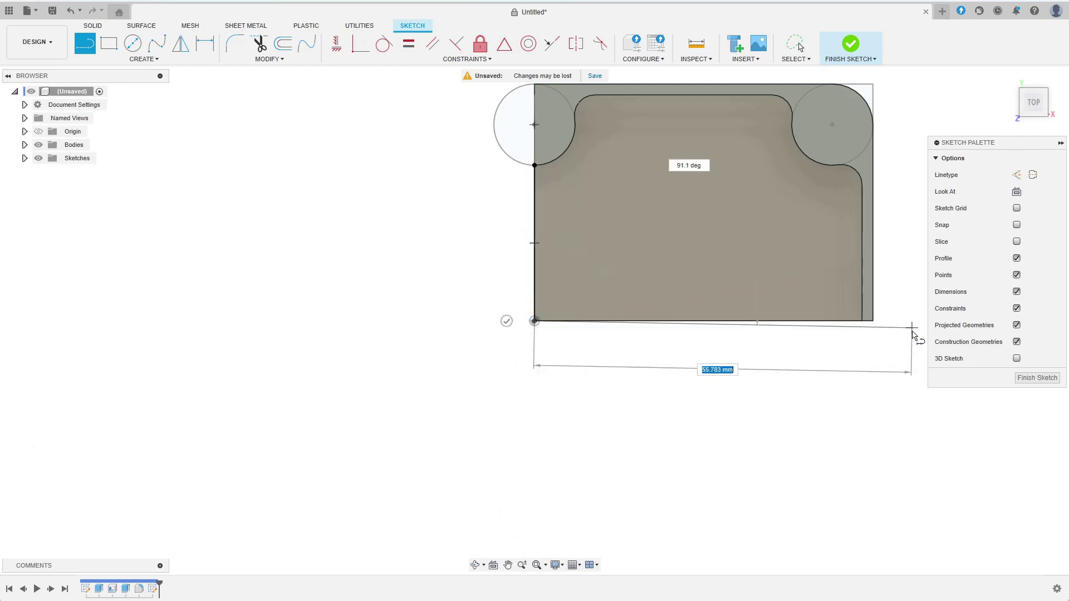
click(869, 322)
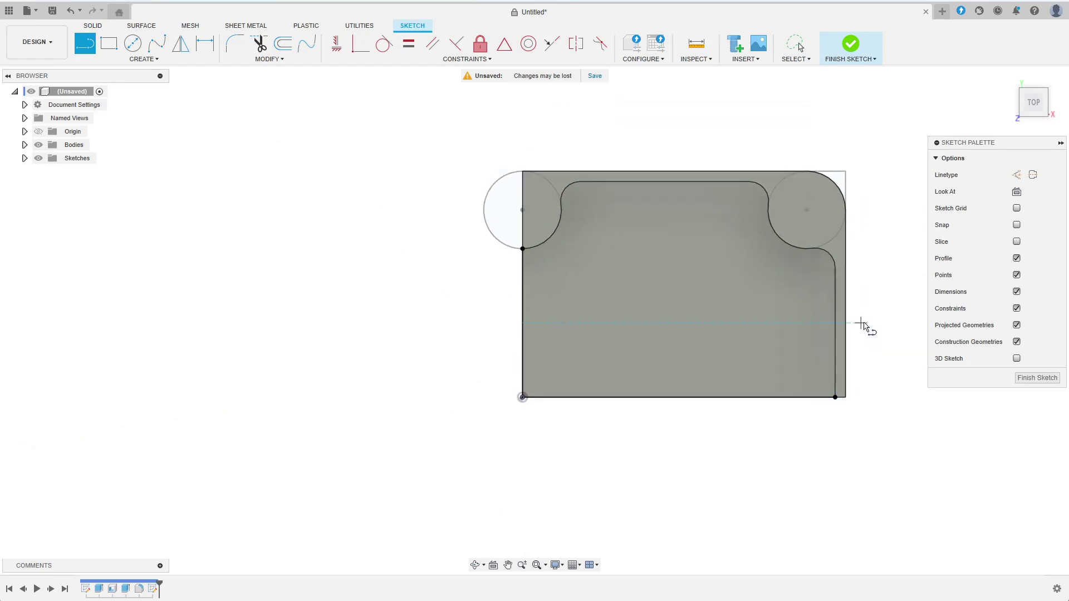
click(1032, 380)
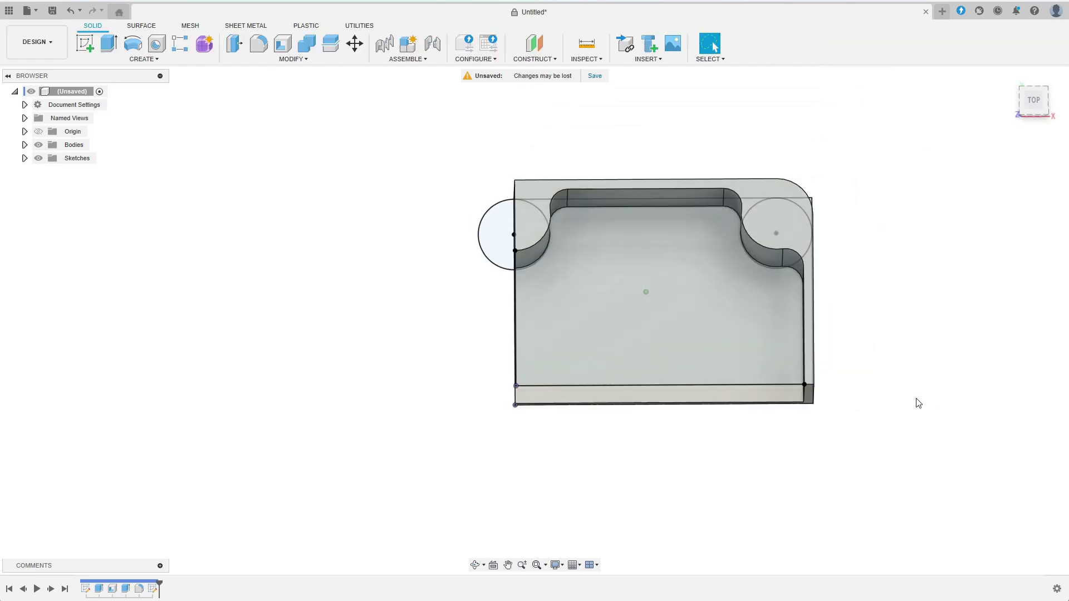
Extrude the outline and floor profiles 4 mm as a new body for the lid.
key(e)
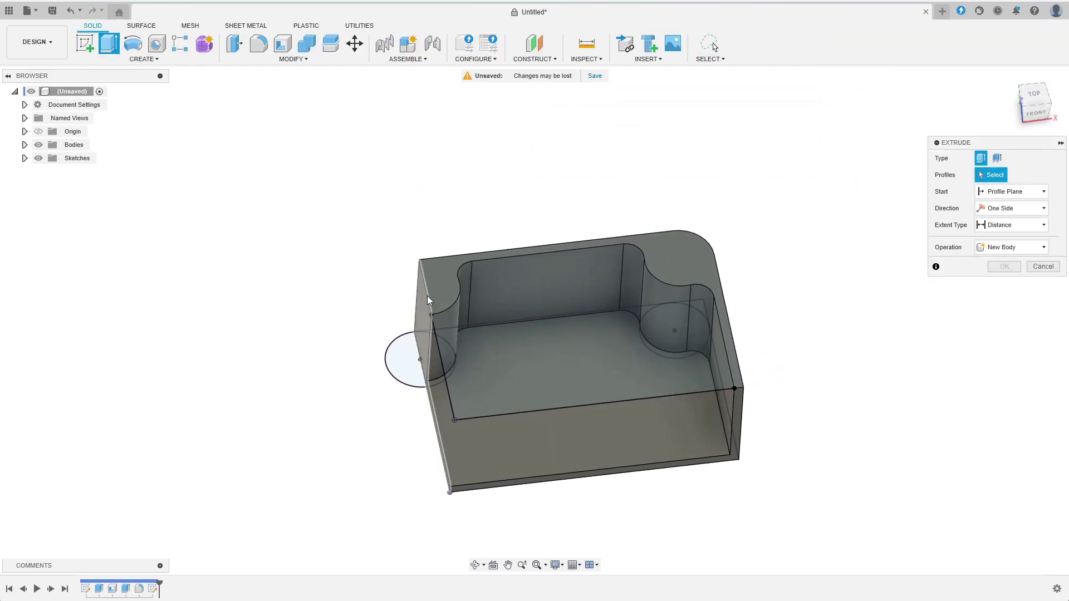
click(560, 327)
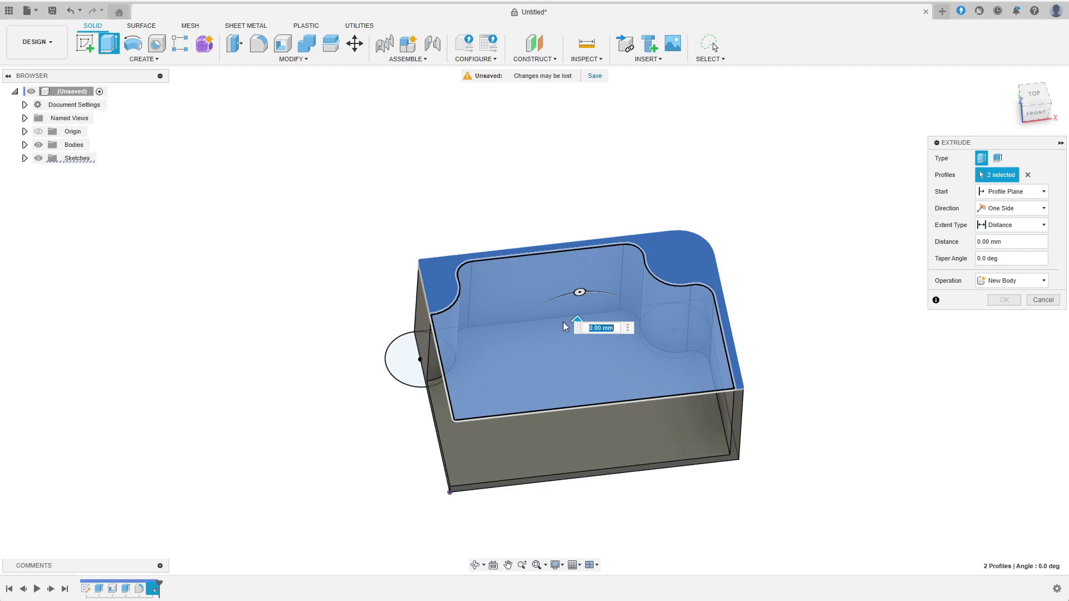
text(4)
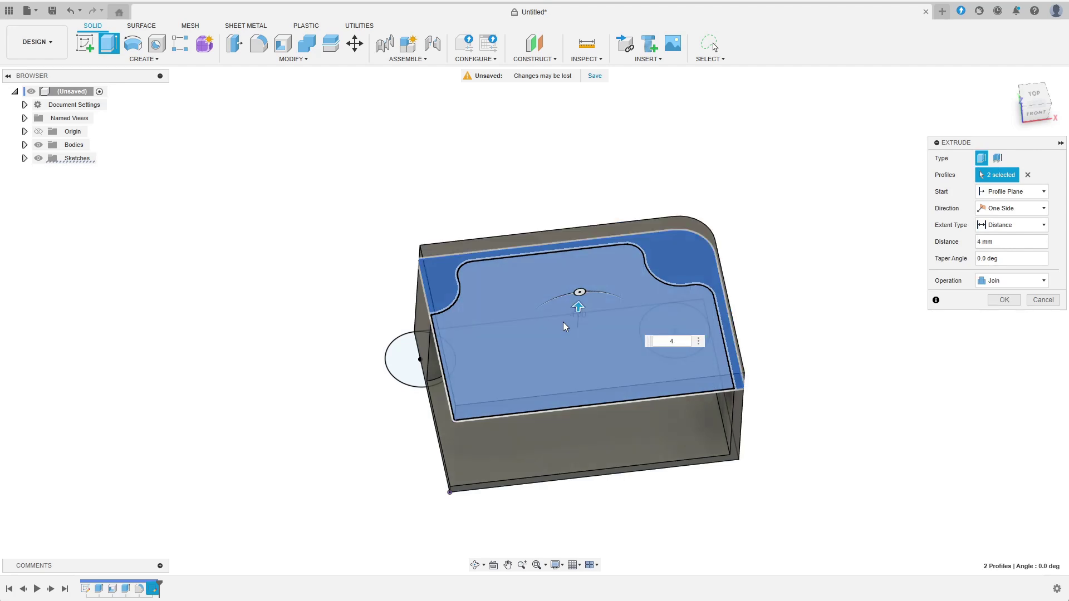
click(1010, 280)
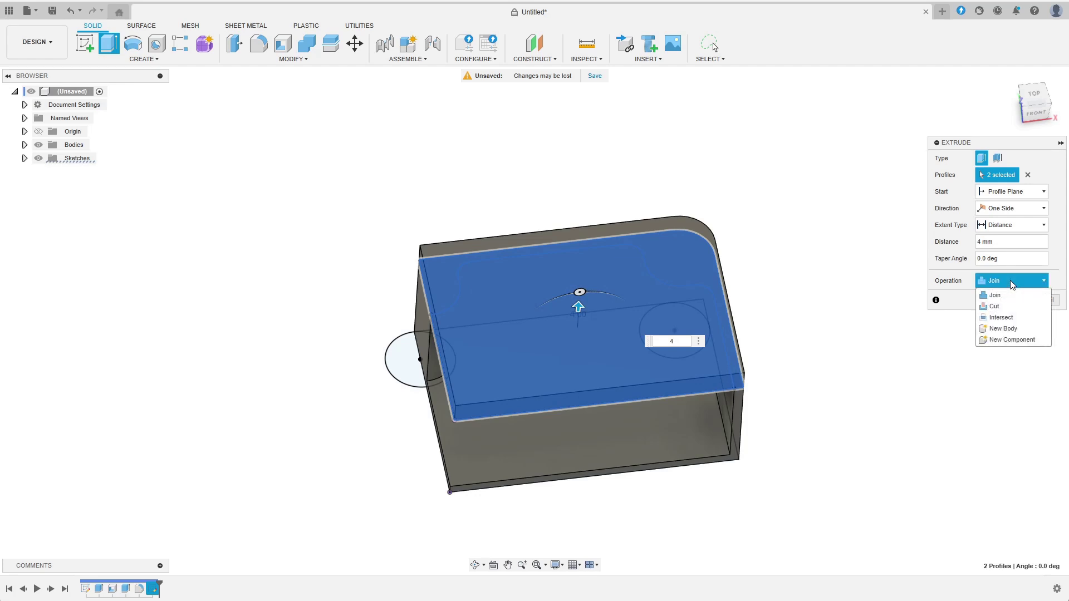
click(1009, 328)
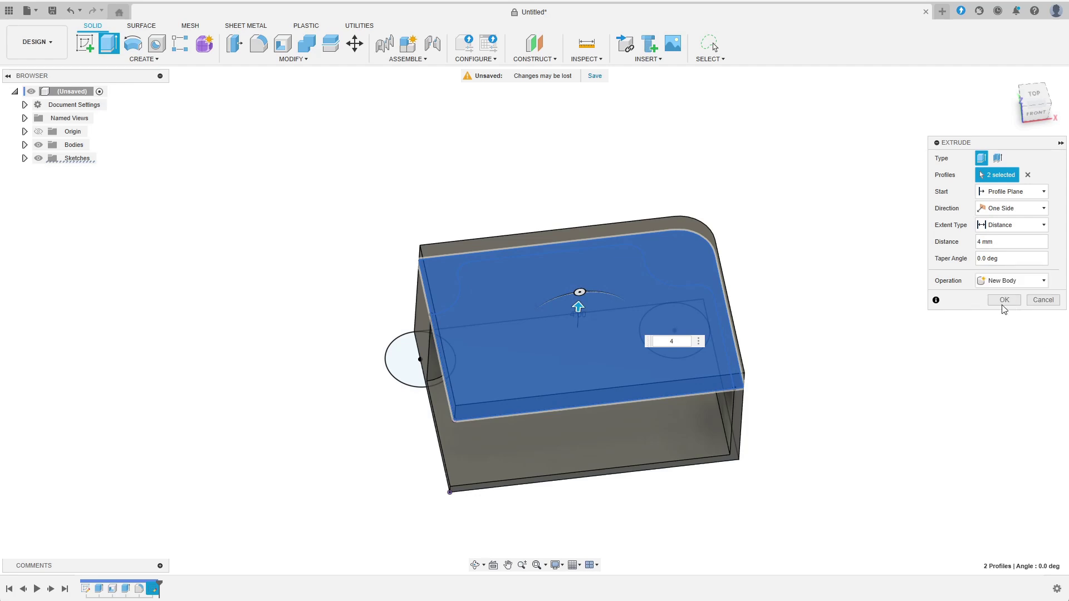
click(1012, 300)
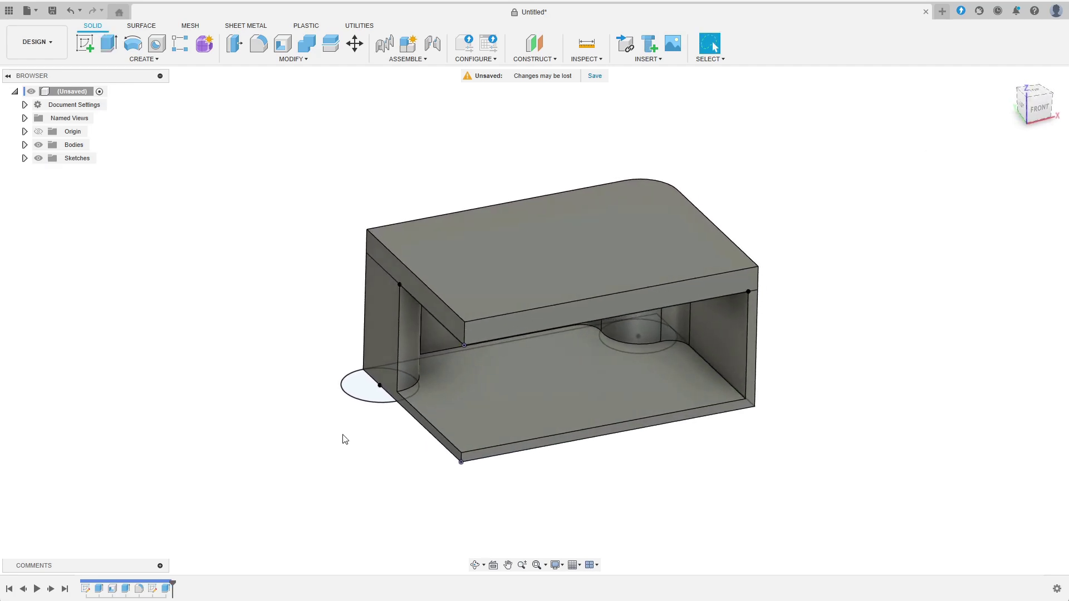
Sketch on the front plane and project the box's bottom line, lid lower edge and lid top edge.
click(86, 44)
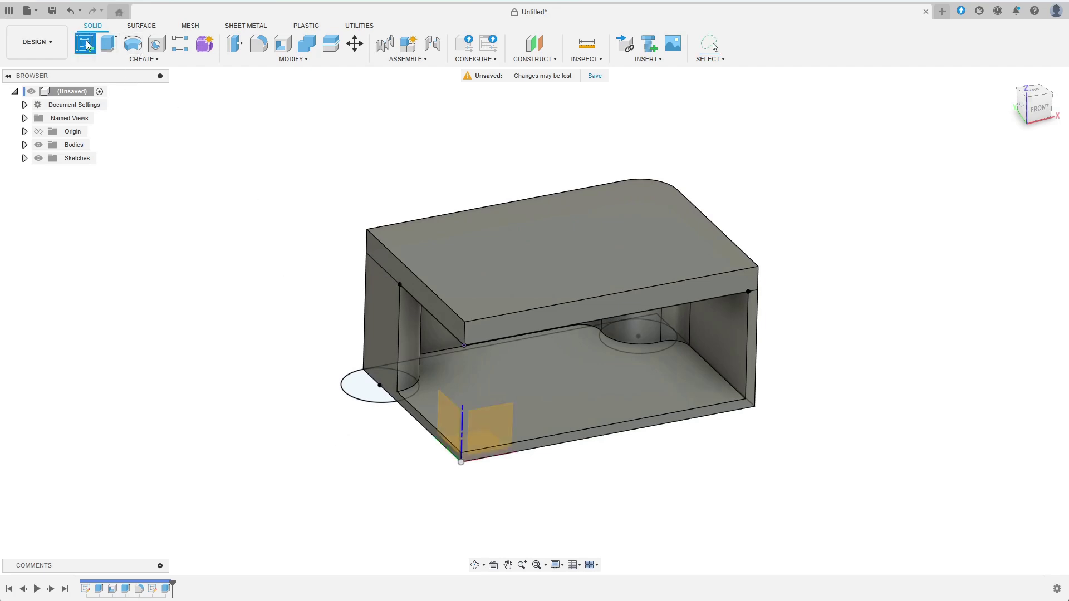
click(490, 423)
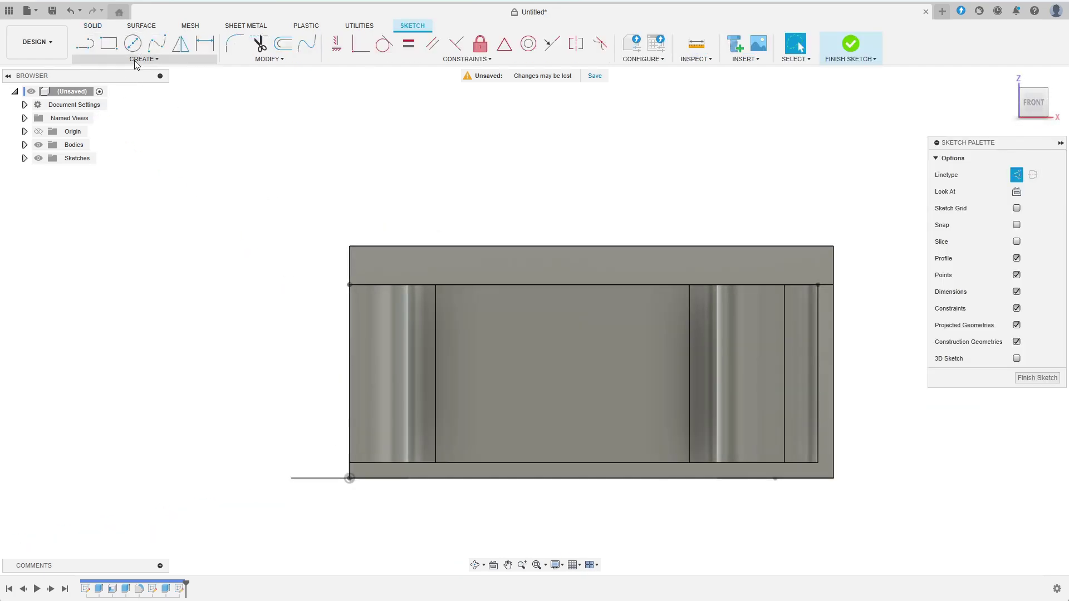
click(140, 59)
mouse_move(128, 233)
click(209, 235)
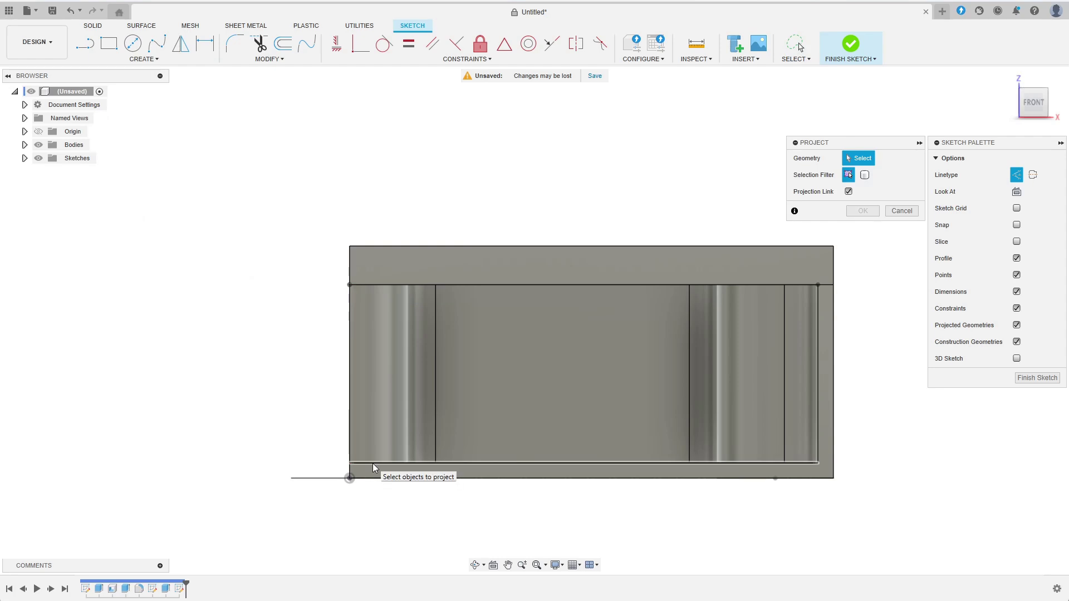
click(373, 463)
click(428, 286)
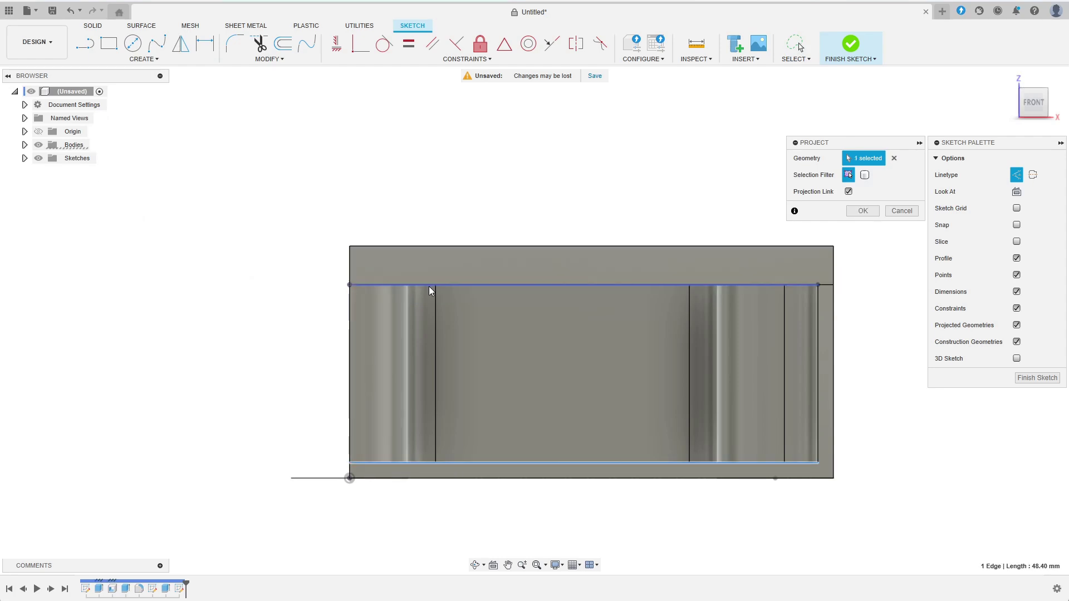
click(435, 247)
click(866, 211)
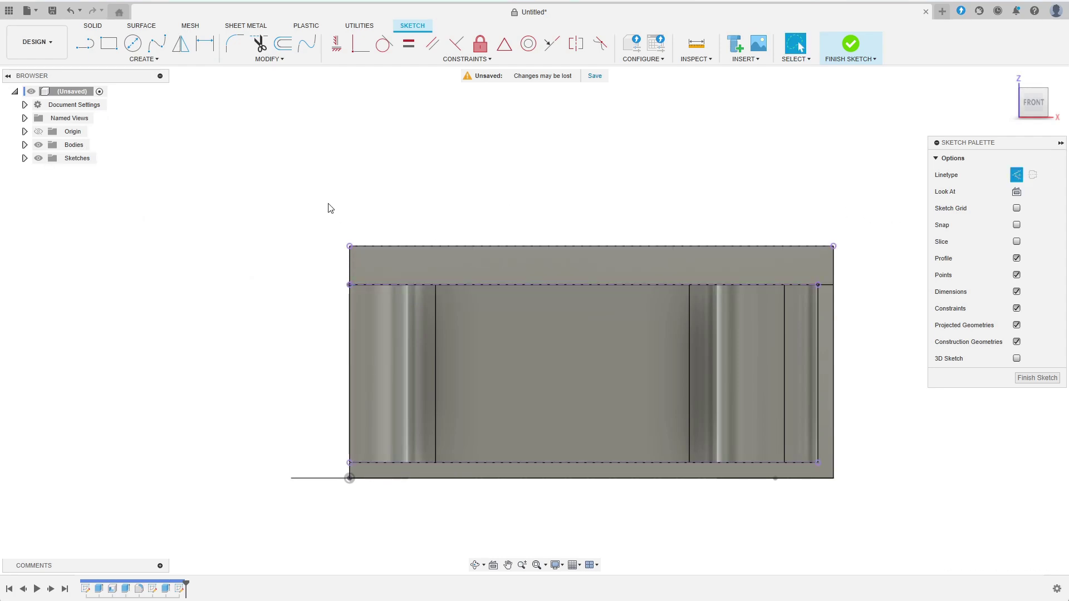
Draw a construction line from the origin up to the top-left corner.
key(l)
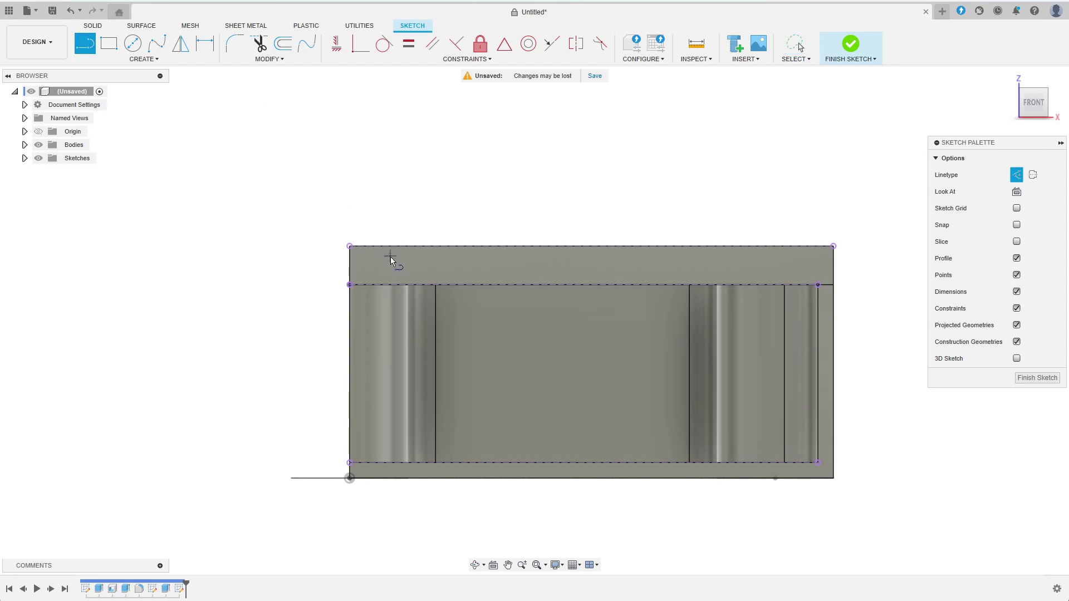
click(1033, 176)
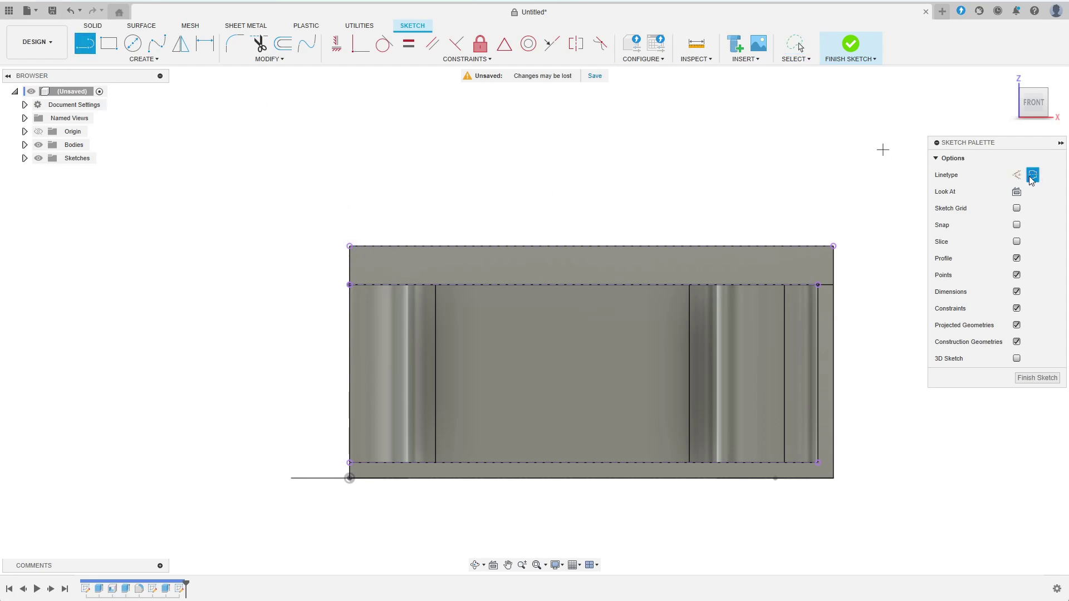
click(350, 478)
click(350, 246)
key(x)
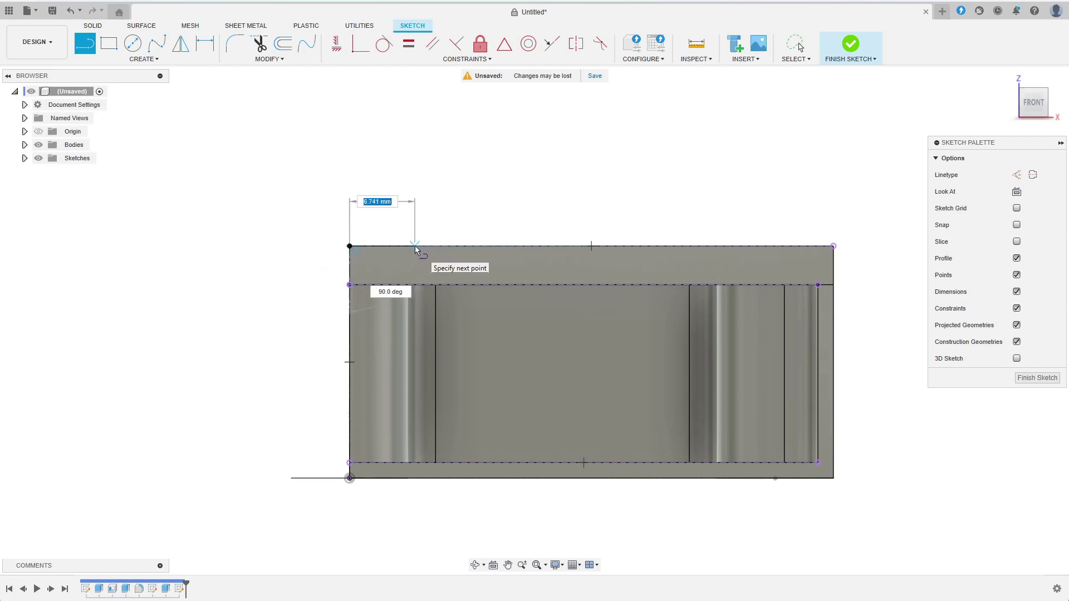
Sketch the stepped counterbore profile lines down to the box's bottom-left corner.
double_click(411, 246)
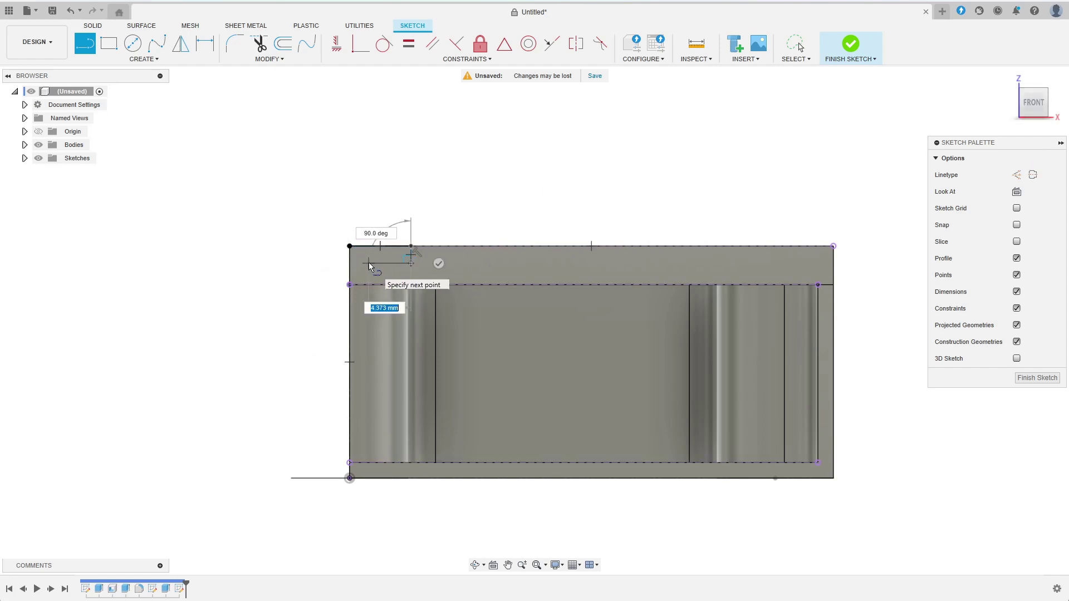
double_click(371, 285)
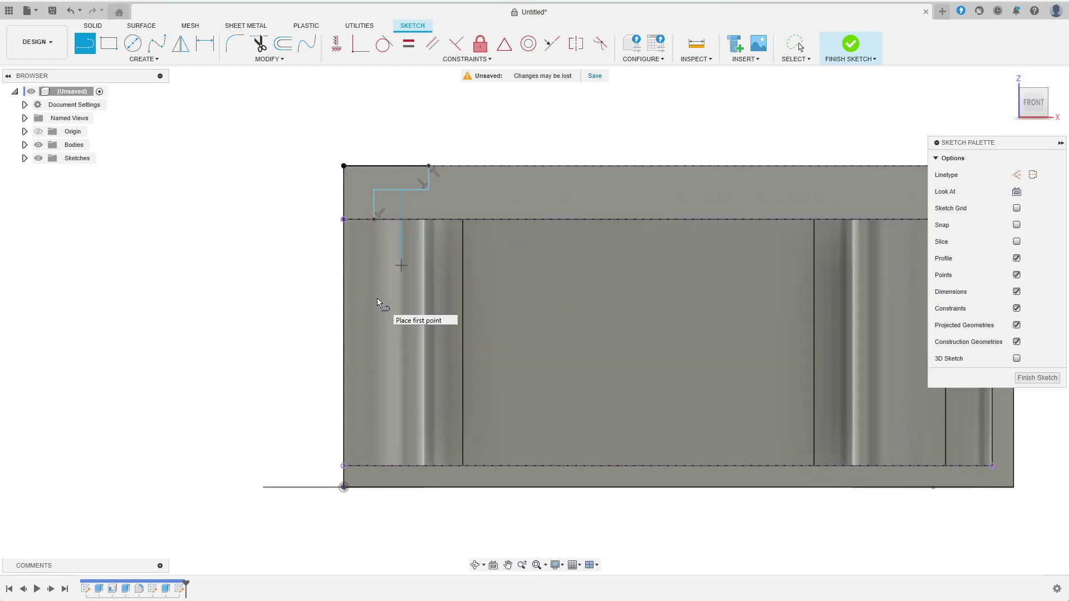
scroll(376, 298, up, 2)
click(390, 214)
click(390, 440)
double_click(358, 475)
click(375, 229)
Make the inner shaft line vertical and dimension the hole wall to 4.4 mm.
click(378, 455)
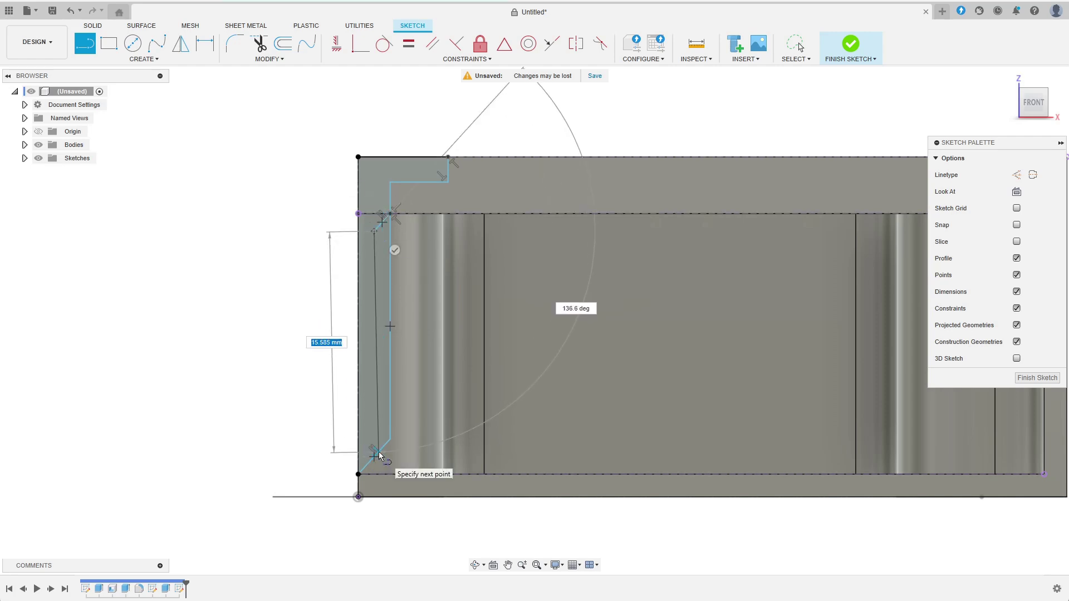
click(337, 44)
key(d)
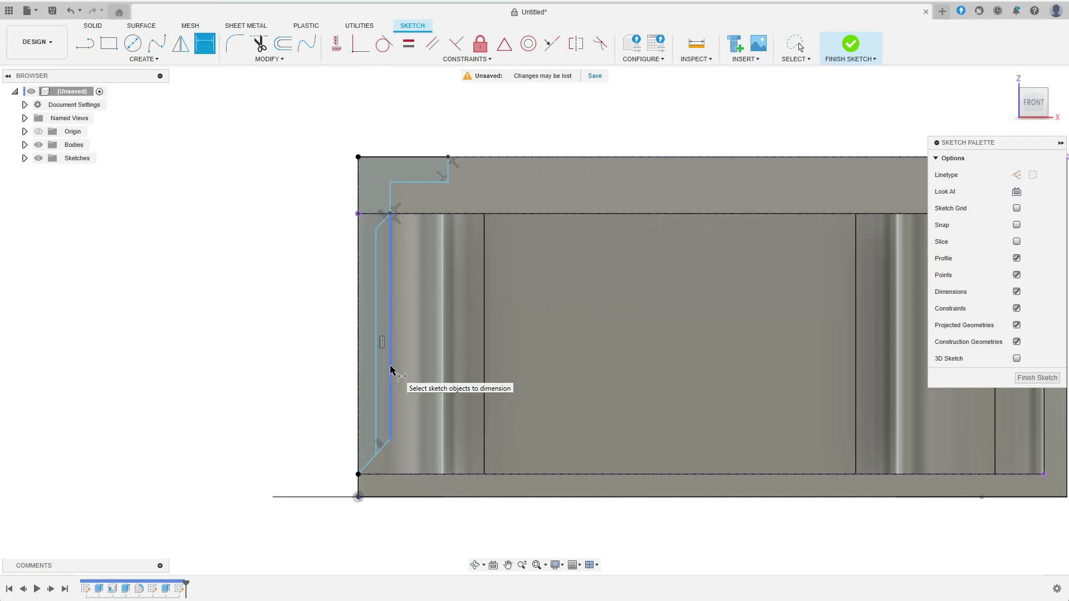
click(390, 369)
click(313, 277)
text(4.4)
key(Return)
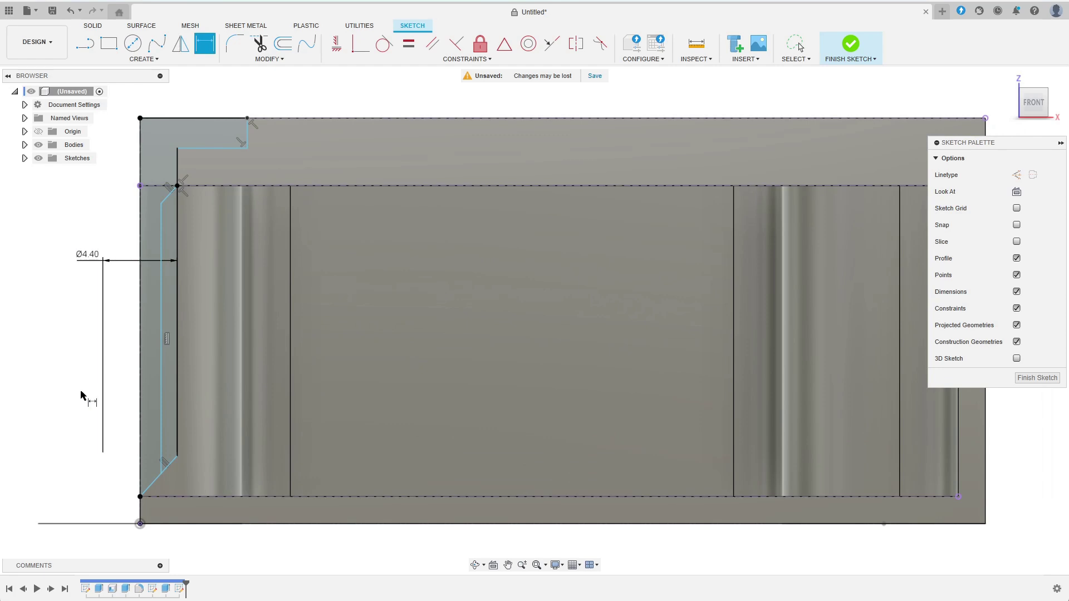
Dimension the inner shaft to 2.2 mm and the chamfer angle to 45°.
click(161, 405)
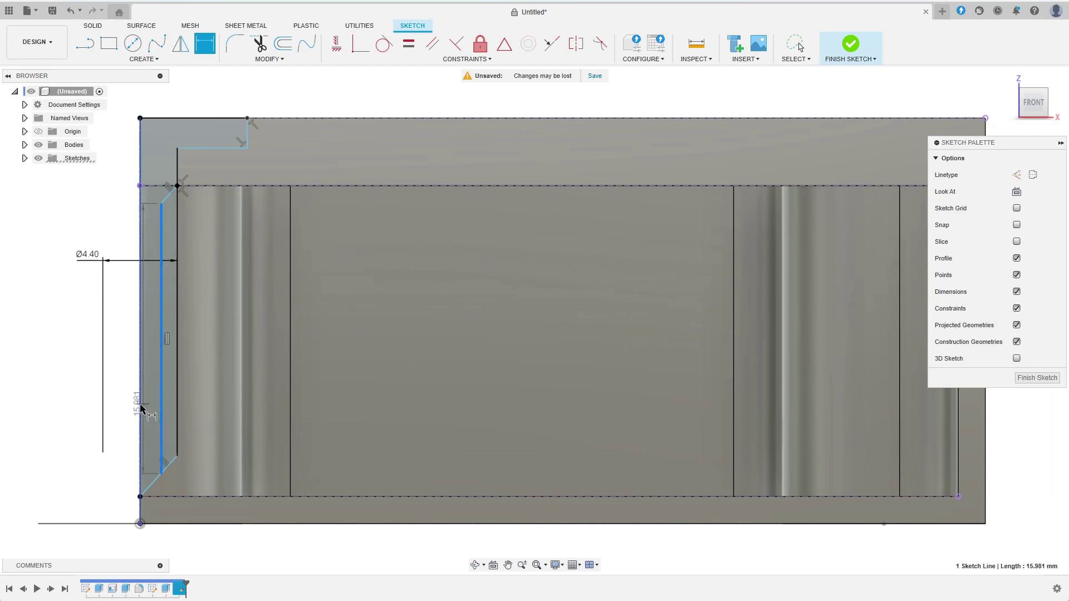
click(140, 409)
click(124, 405)
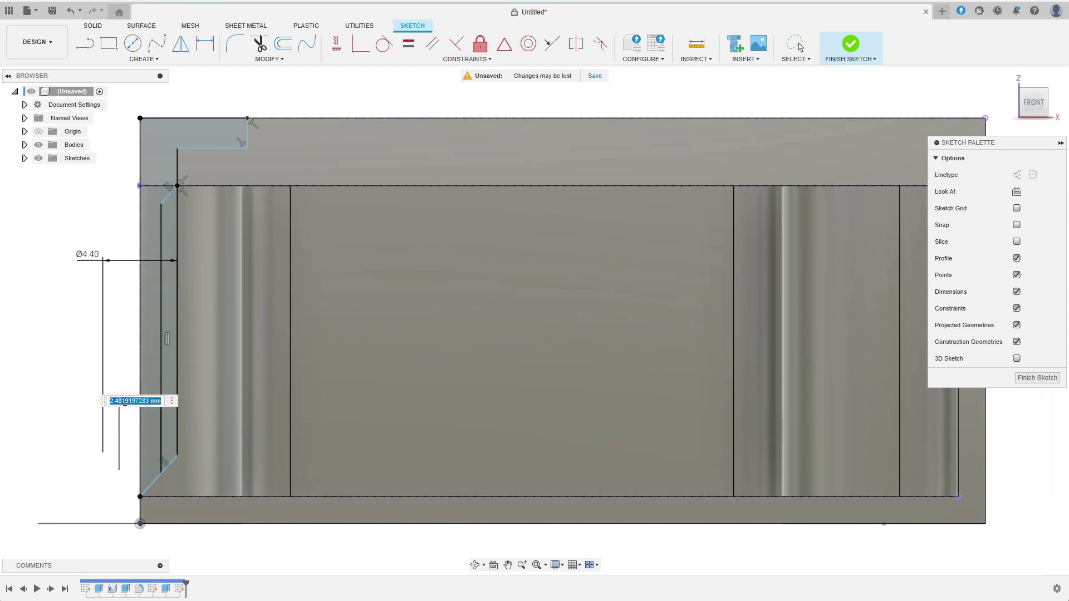
text(2.2)
key(Return)
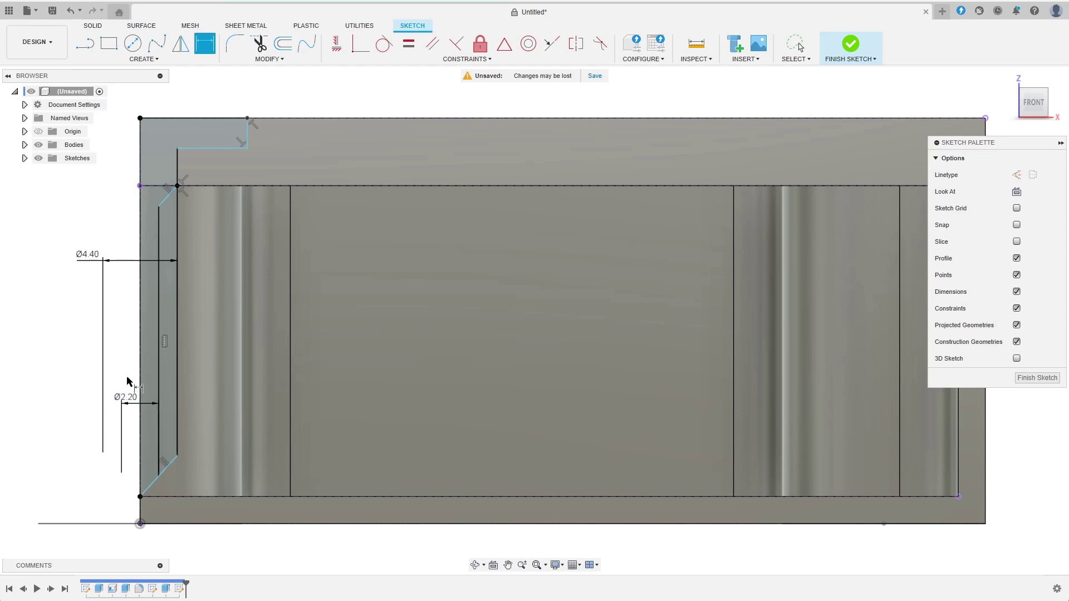
click(154, 489)
click(201, 497)
click(208, 458)
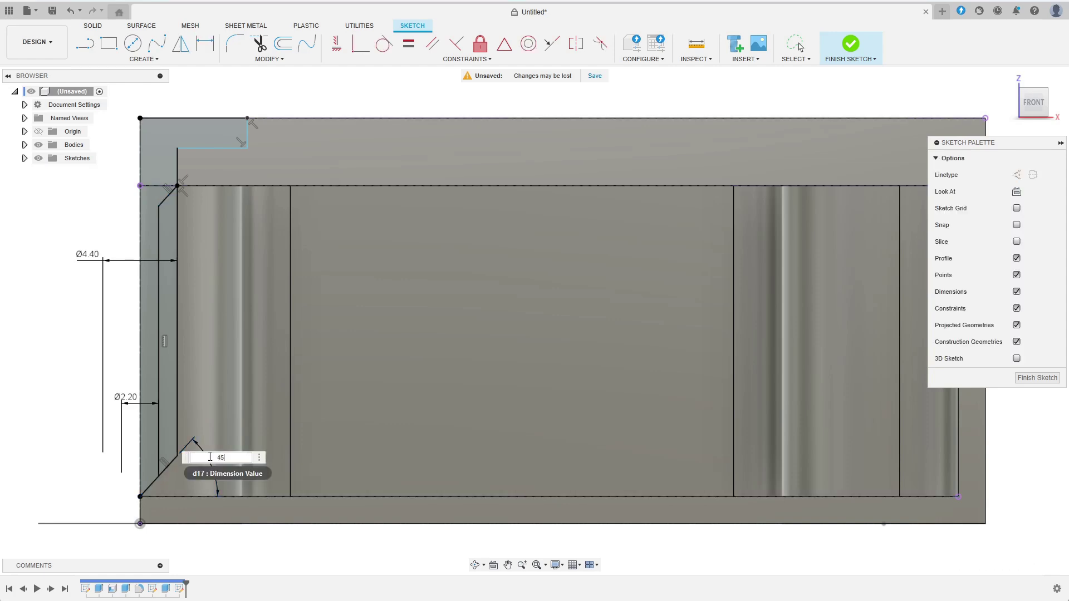
key(Return)
Dimension the counterbore diameter 8.40 and its depth 2 mm.
click(246, 134)
click(140, 207)
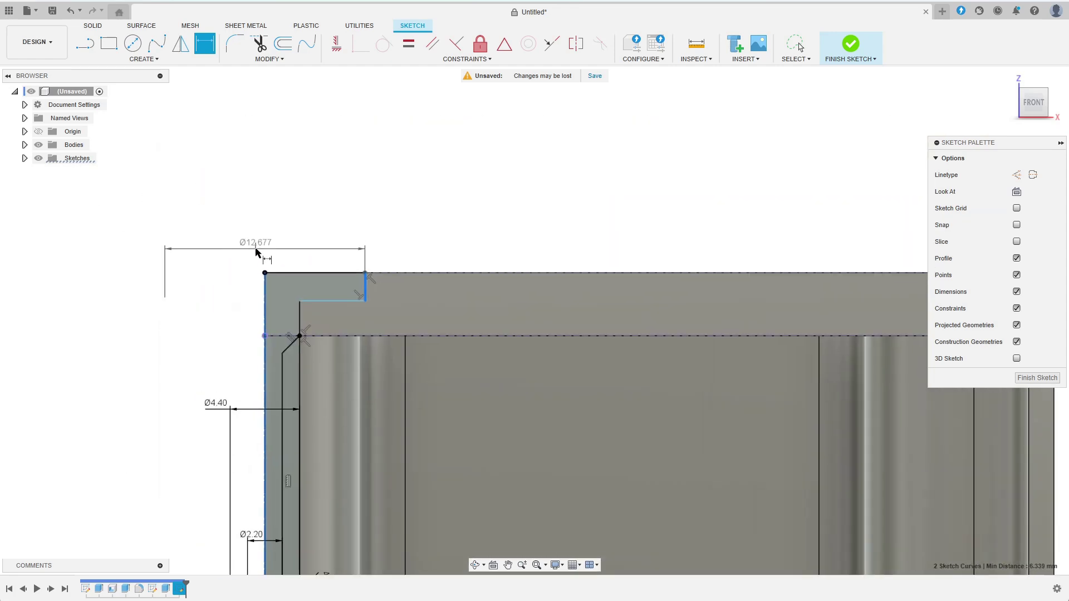
click(257, 250)
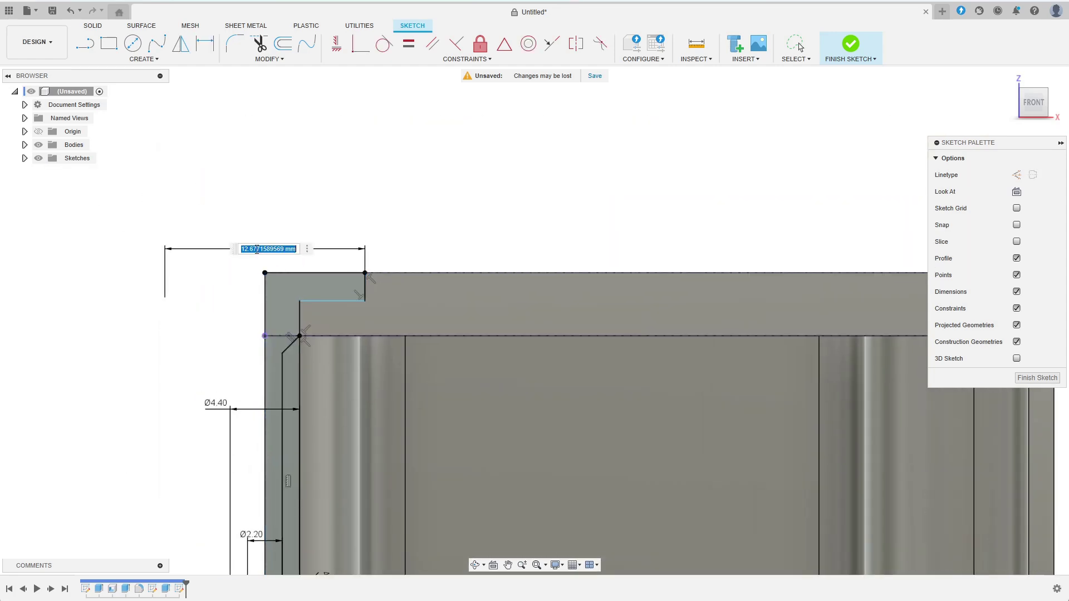
key(Return)
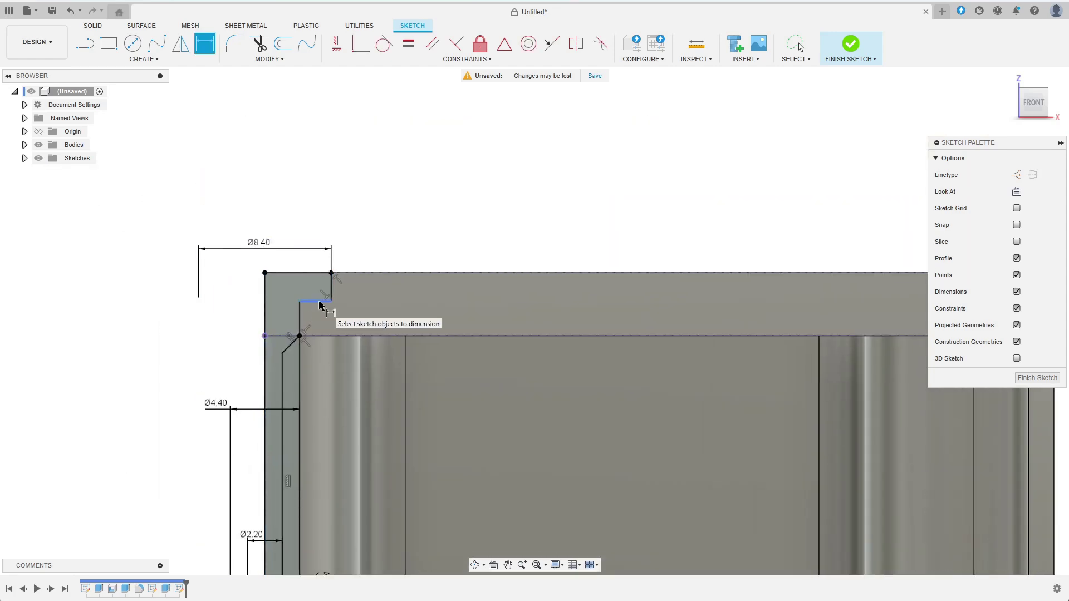
click(314, 273)
click(238, 284)
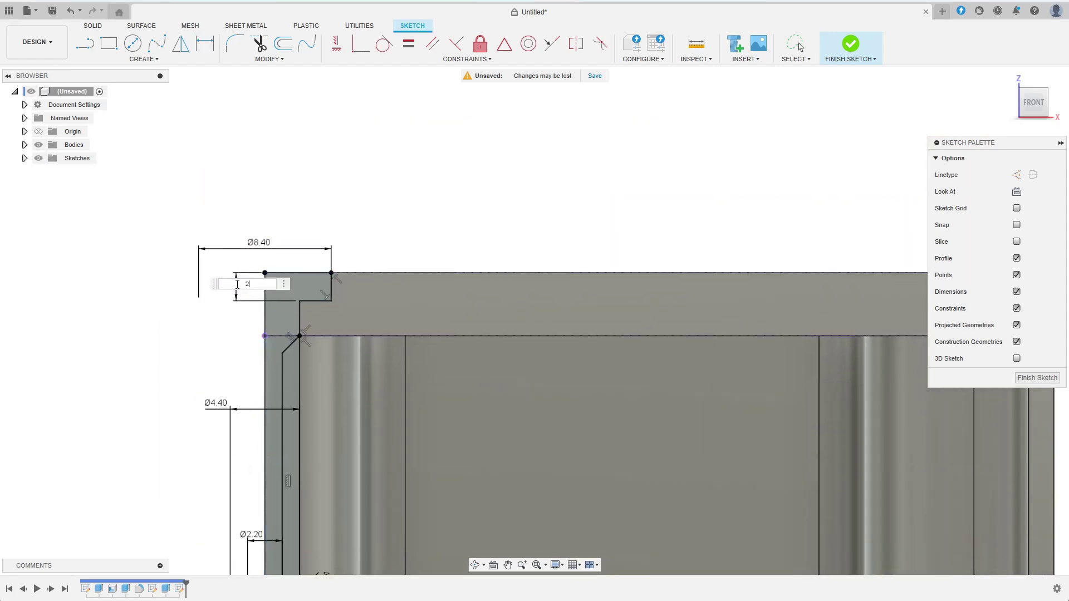
key(Return)
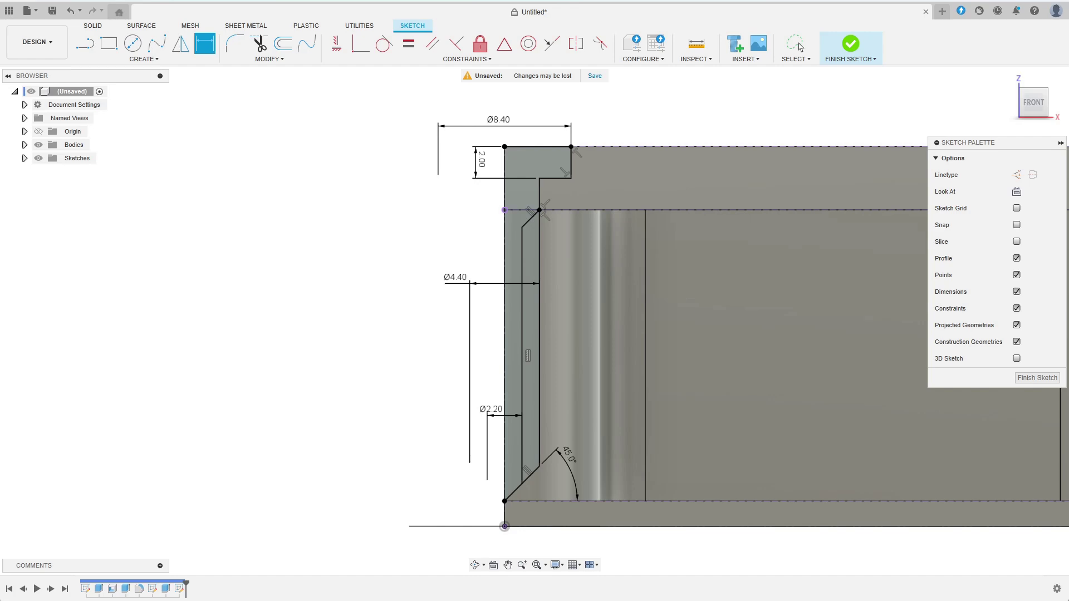
Revolve the hole profile 360° about its centre line as a cut, forming a counterbored corner hole.
click(1037, 378)
mouse_move(296, 380)
shift+middle_down()
mouse_move(272, 373)
mouse_move(192, 302)
shift+middle_up()
click(133, 44)
click(549, 379)
click(538, 383)
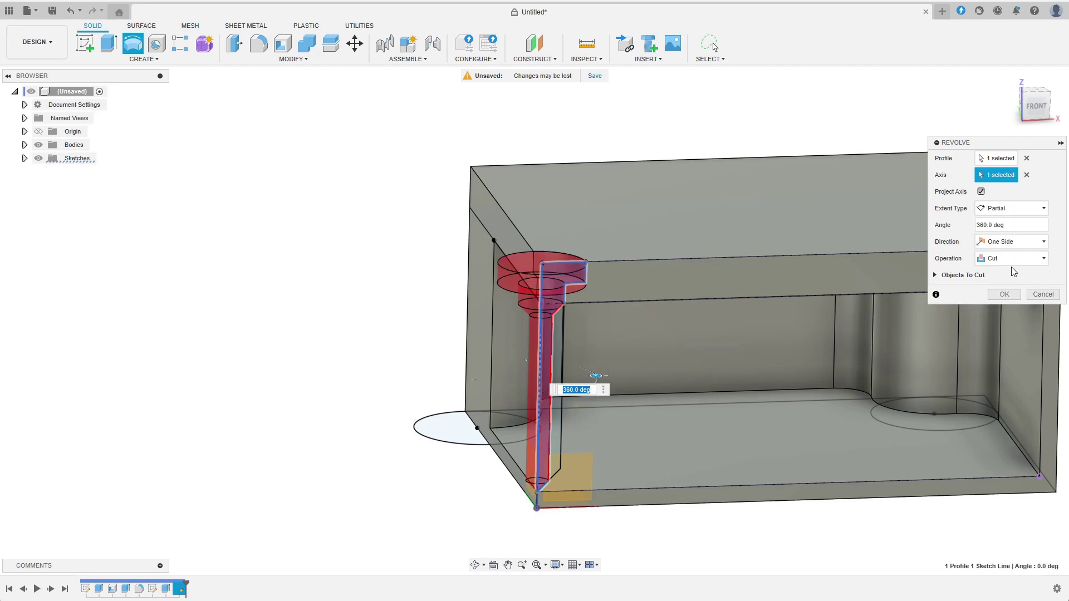
click(1002, 278)
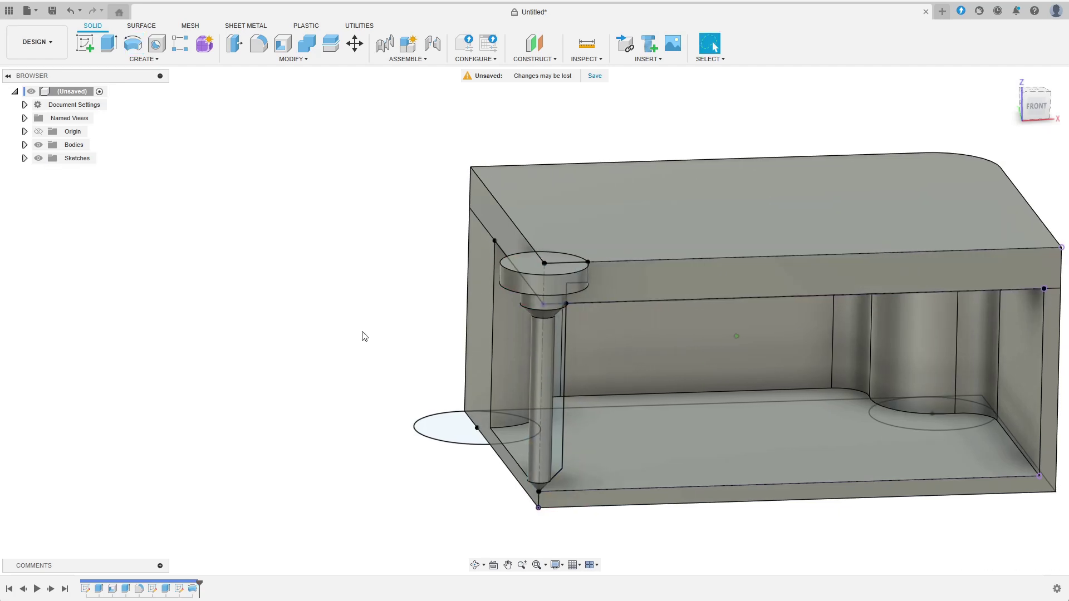
shift+middle_drag(362, 336, 318, 346)
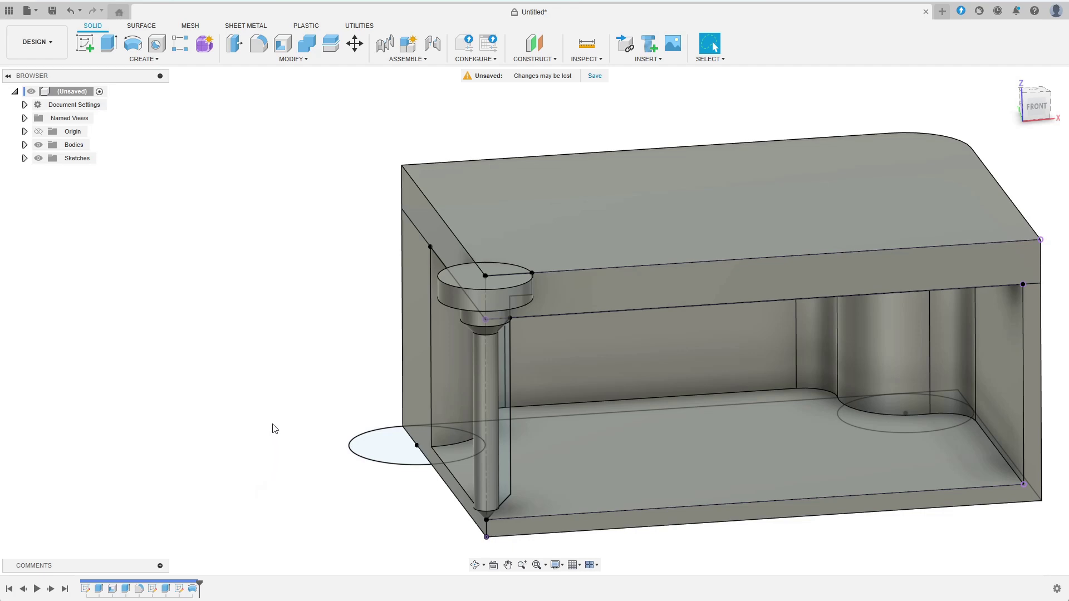
Start a coil on the hole's base plane, centred at the hole bottom, 4.4 mm diameter.
click(142, 59)
click(98, 265)
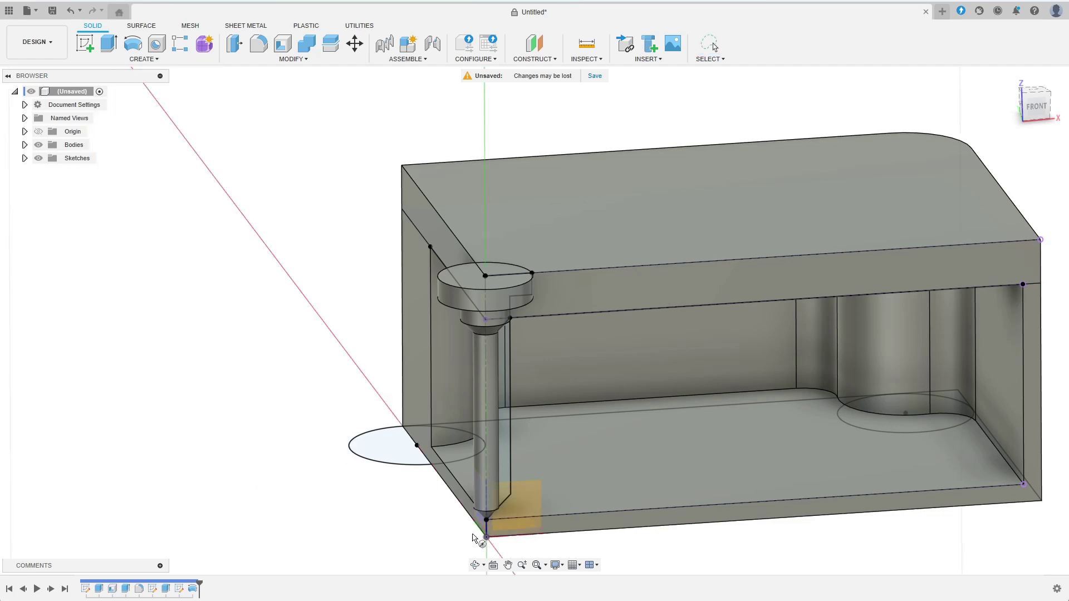
click(505, 536)
click(517, 581)
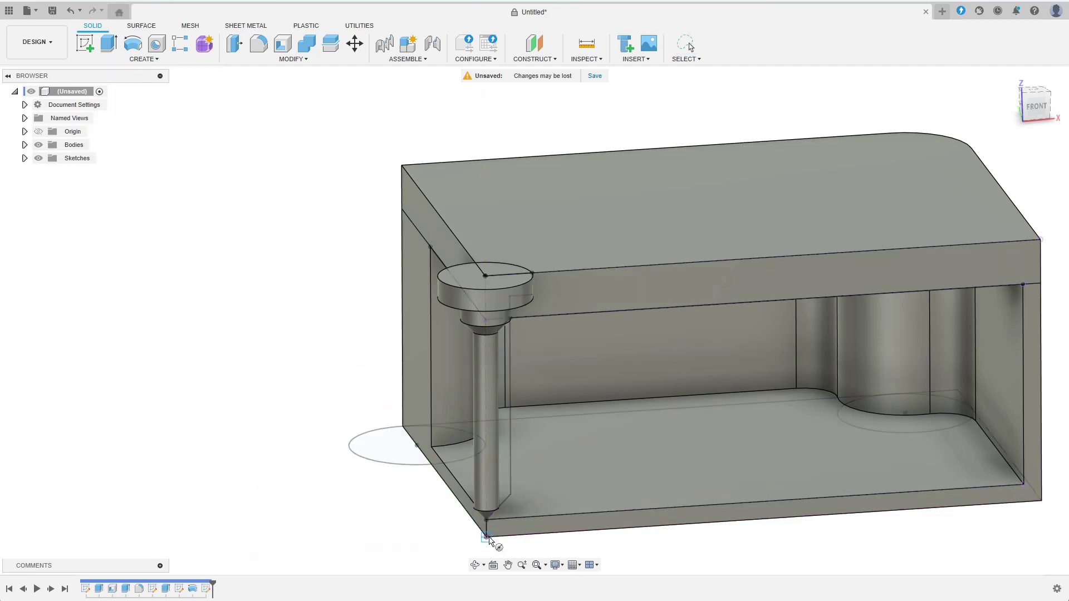
click(487, 538)
text(4.4)
key(Return)
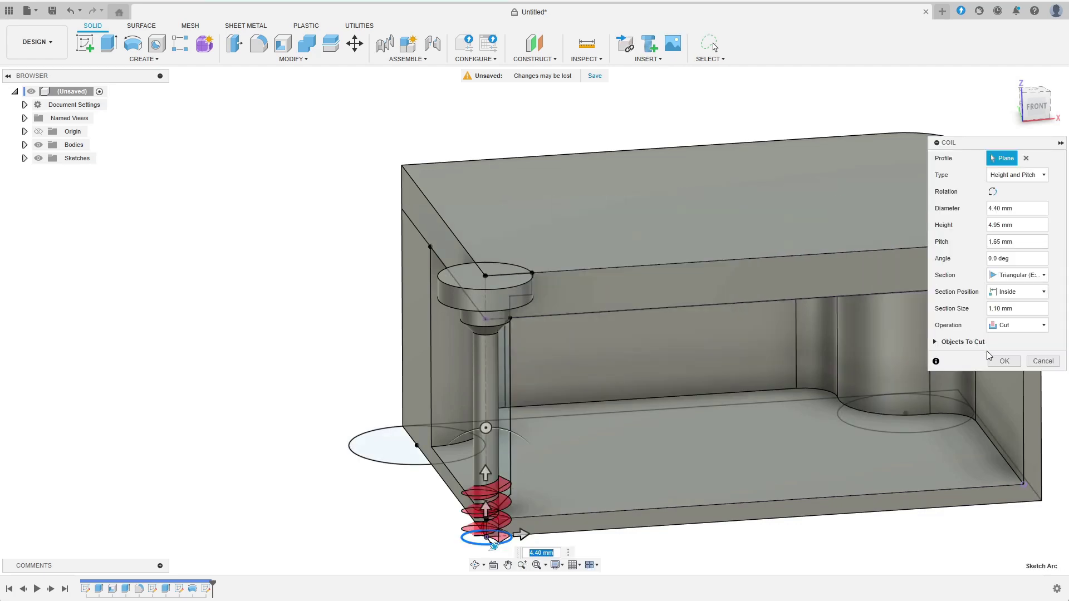
Make the coil a new body up the hole height, pitch 1.88, triangular external section positioned inside.
click(1014, 327)
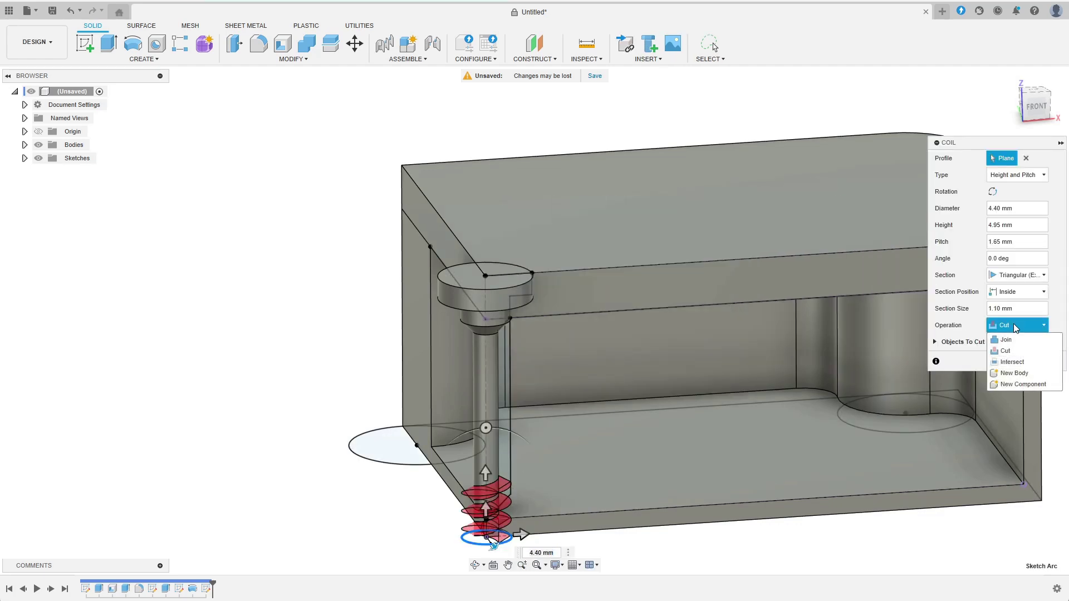
click(1015, 373)
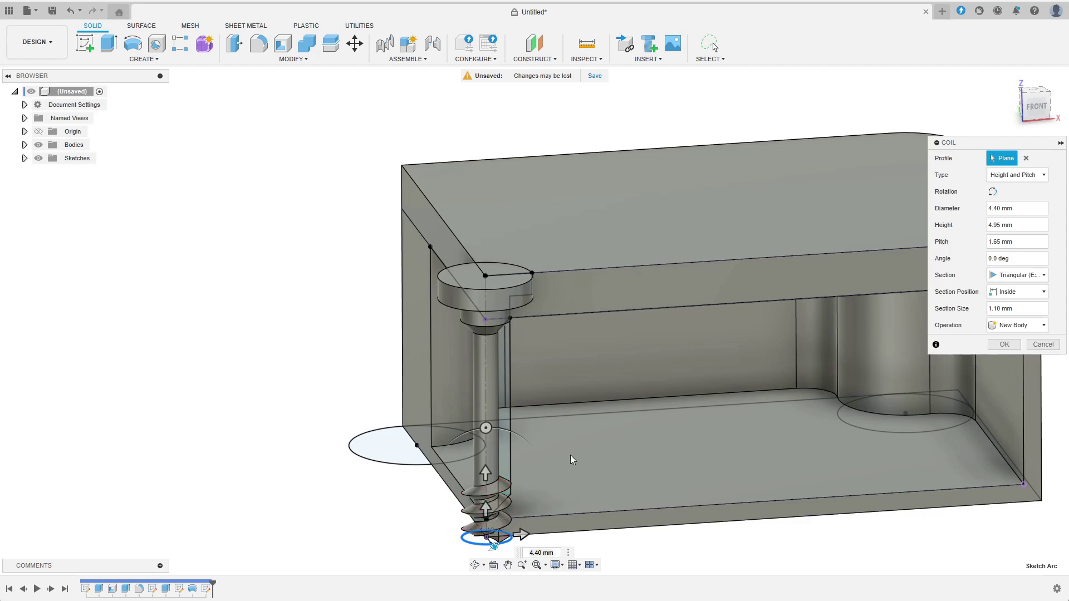
drag(487, 472, 497, 245)
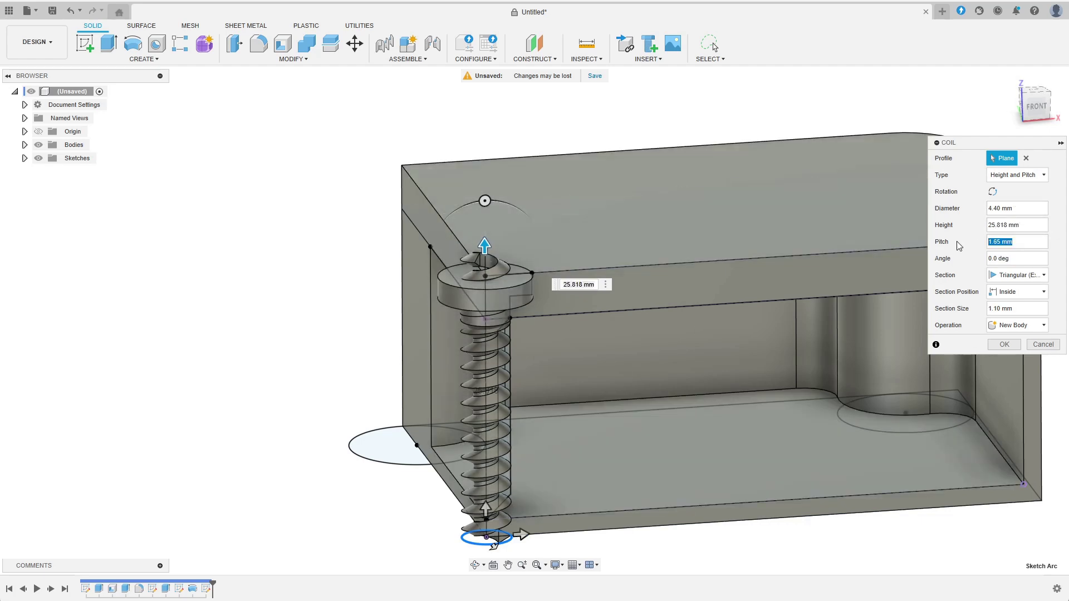
text(1.88)
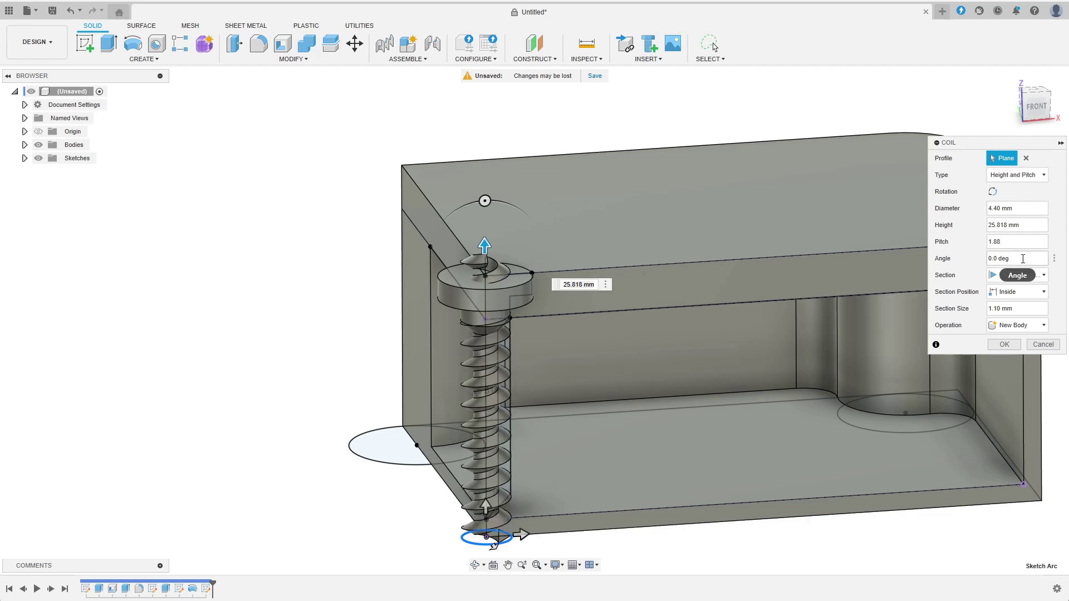
click(1019, 275)
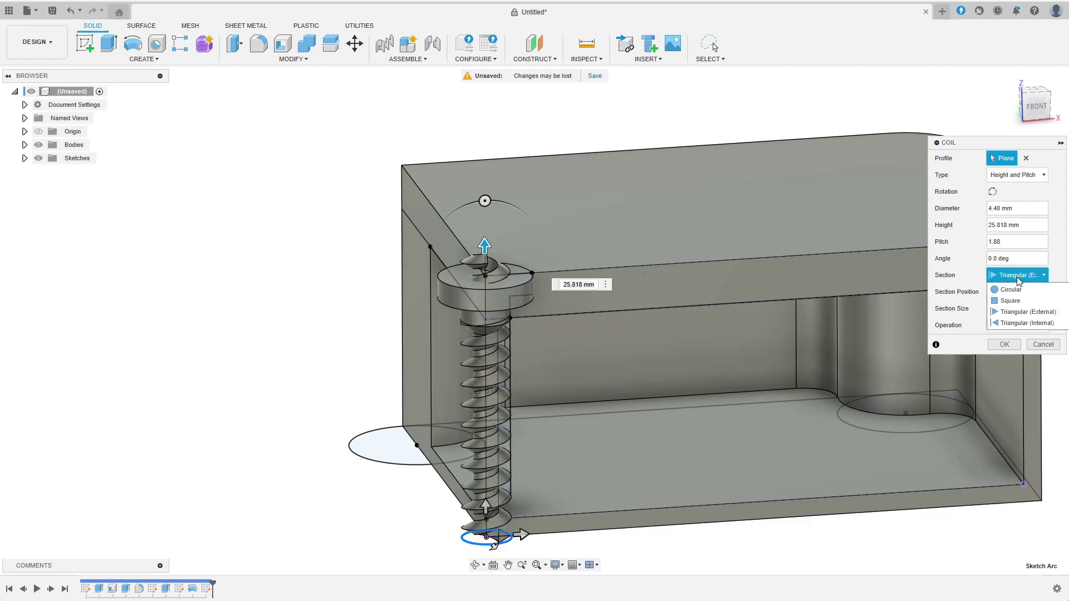
click(1012, 312)
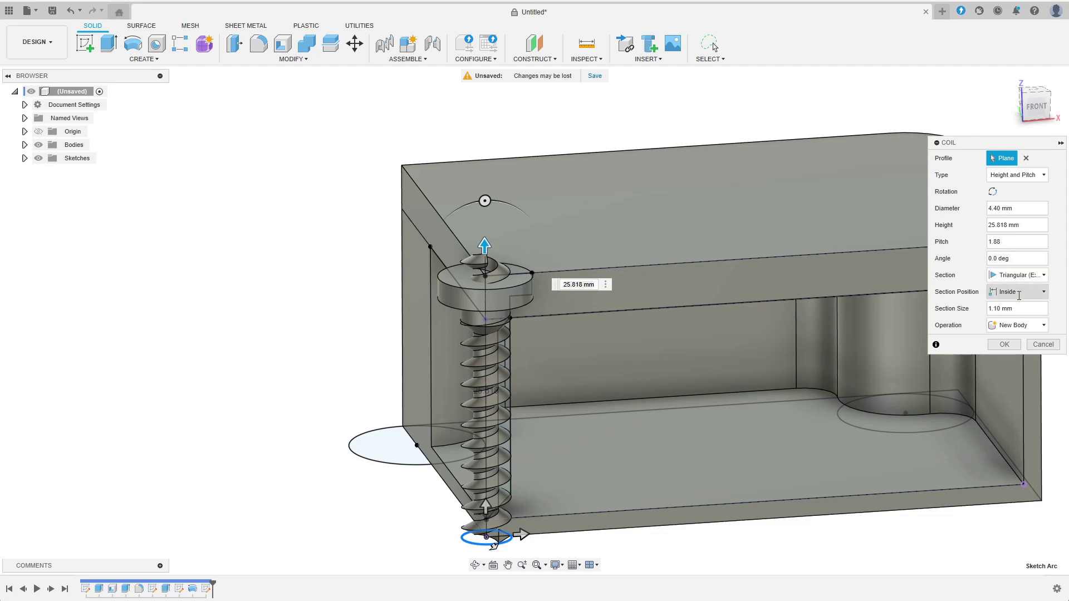
click(1019, 292)
click(1020, 301)
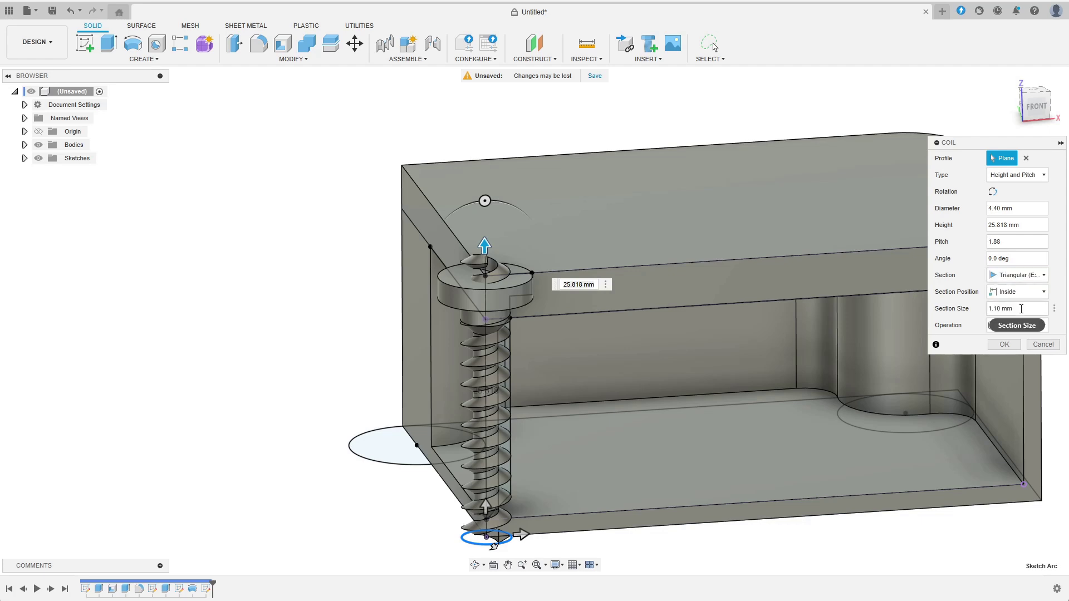
click(1021, 308)
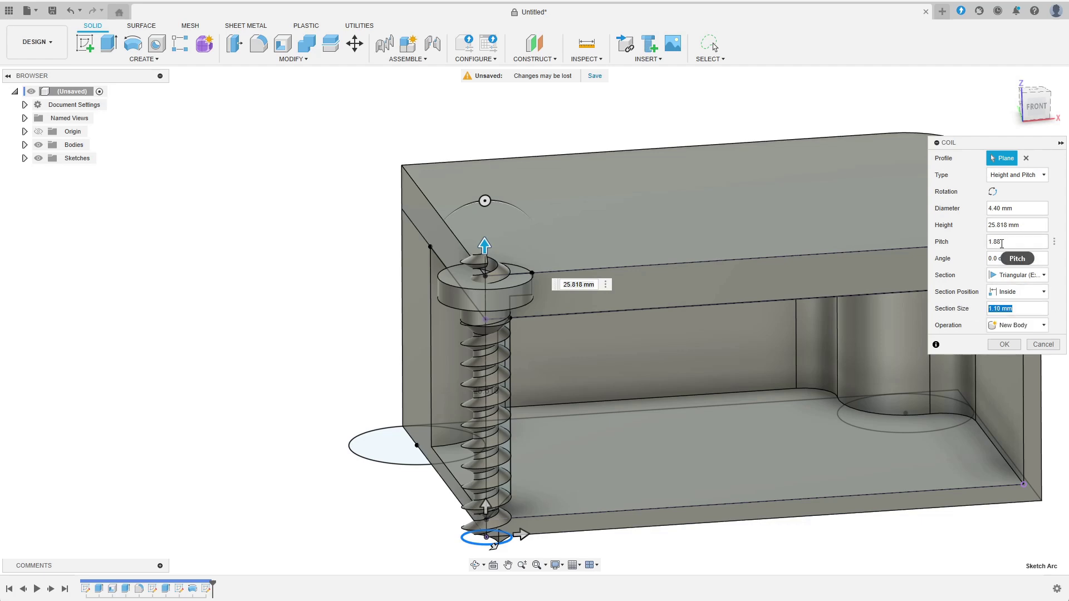
text(1.8)
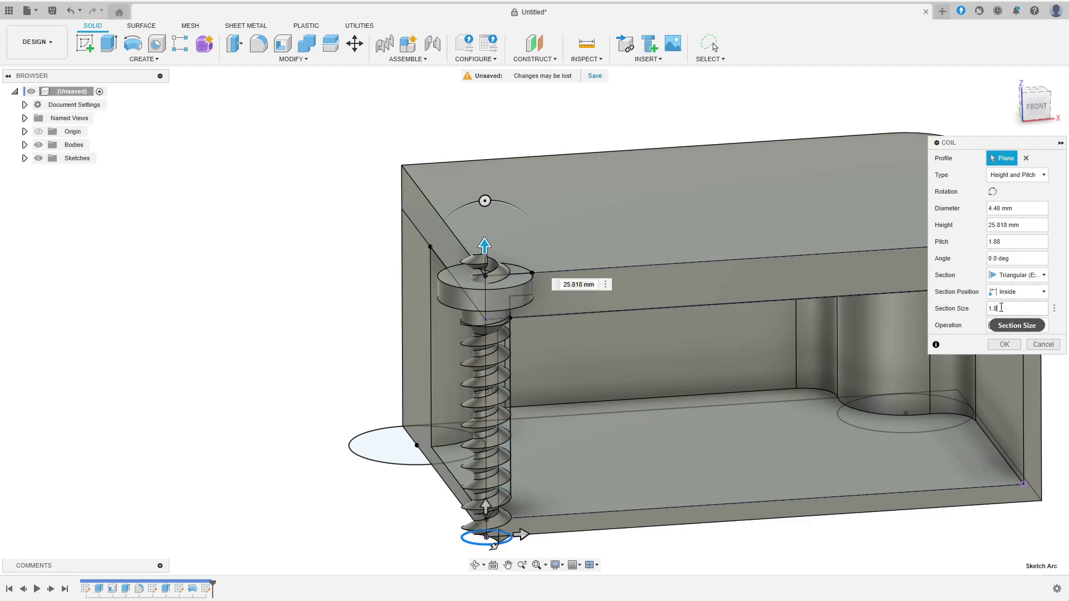
Finish the coil thread and hide the lid and box bodies to expose the screw.
click(1002, 345)
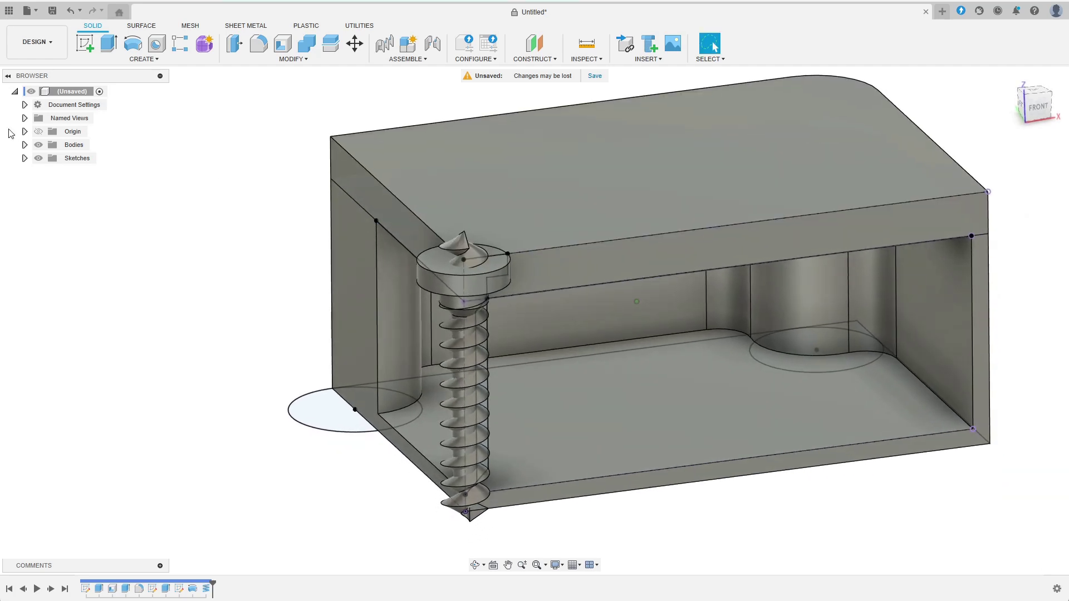
click(24, 145)
click(48, 172)
click(48, 159)
shift+middle_drag(278, 306, 343, 305)
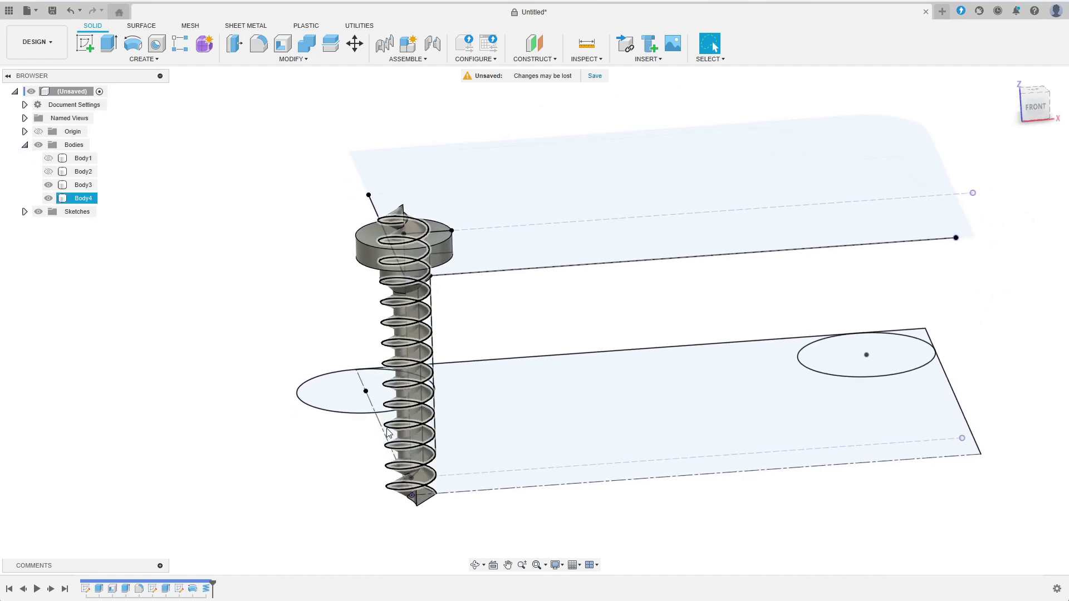
Revolve the screw shaft profile about its centre line into a new solid body.
click(132, 43)
click(410, 279)
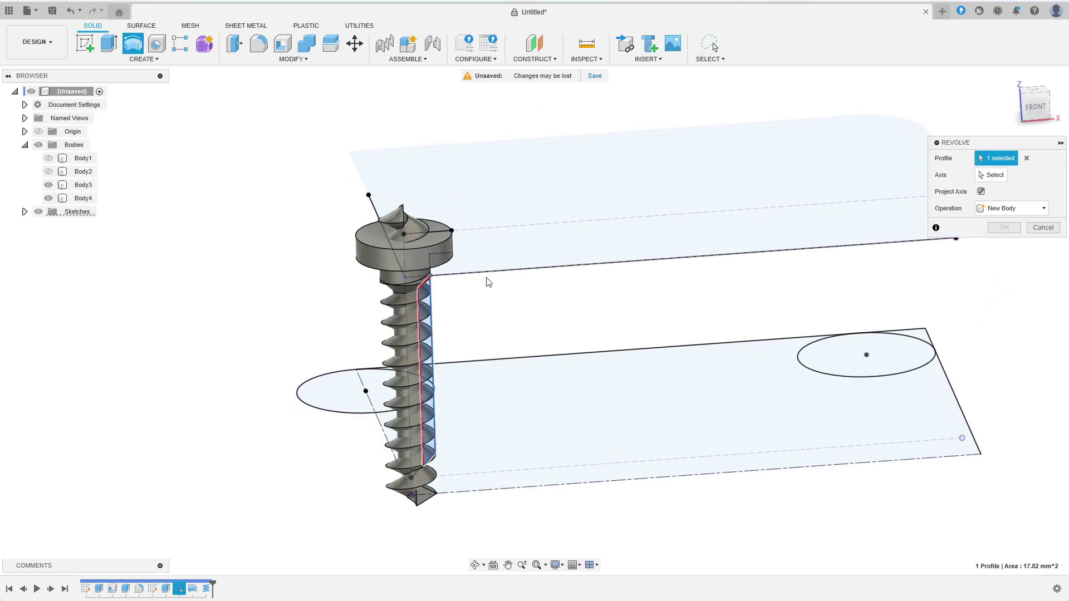
click(405, 328)
click(1011, 258)
click(1002, 308)
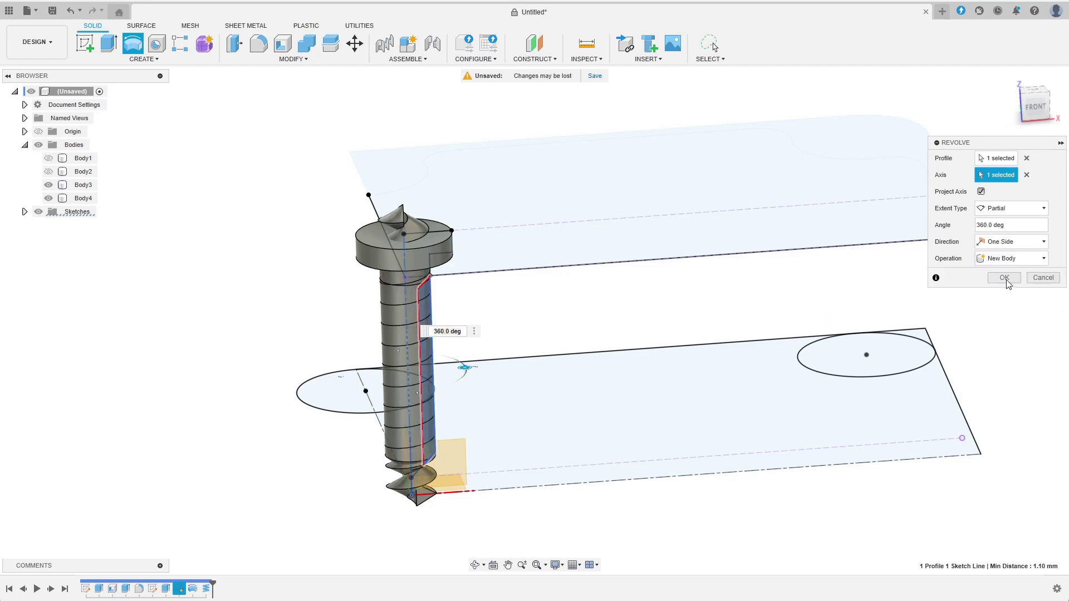
click(1004, 278)
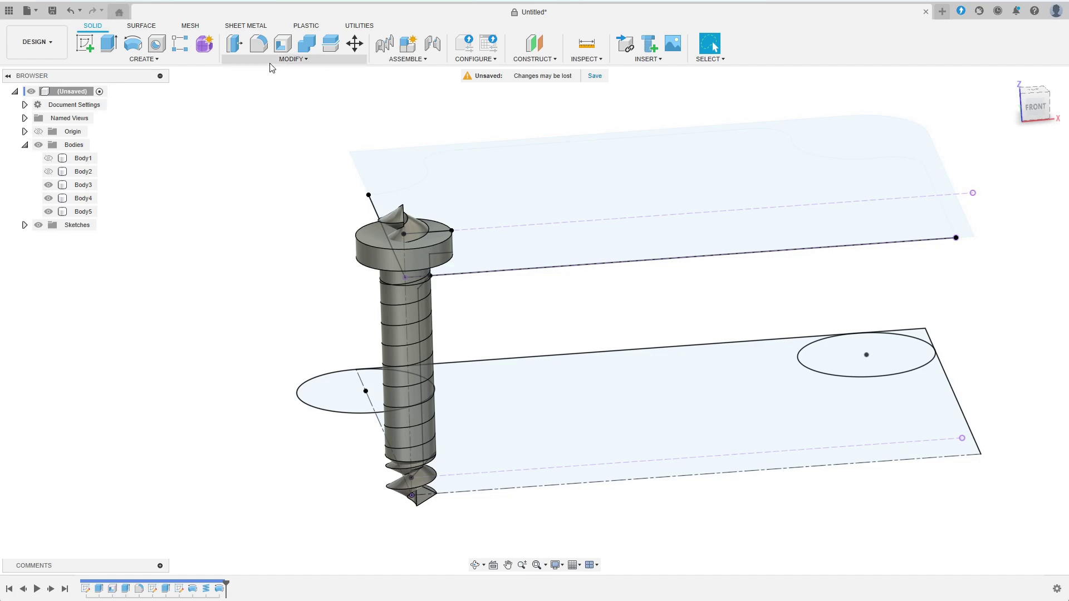
Intersect the shaft body with the coil to form a threaded shaft.
click(314, 46)
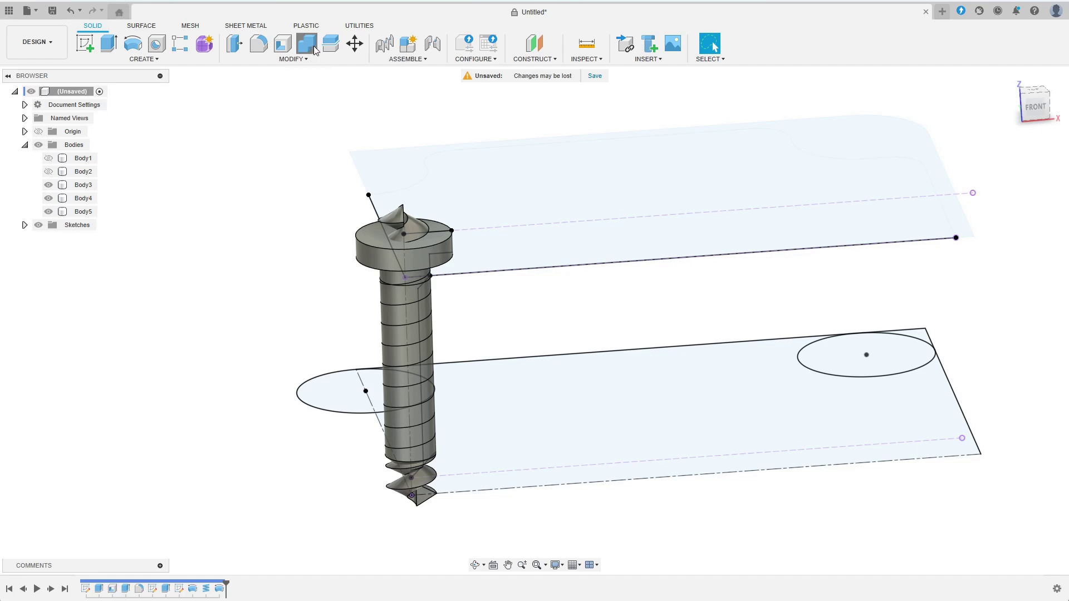
click(431, 409)
click(425, 481)
click(1026, 192)
scroll(766, 297, up, 2)
shift+middle_drag(766, 297, 990, 301)
click(1003, 245)
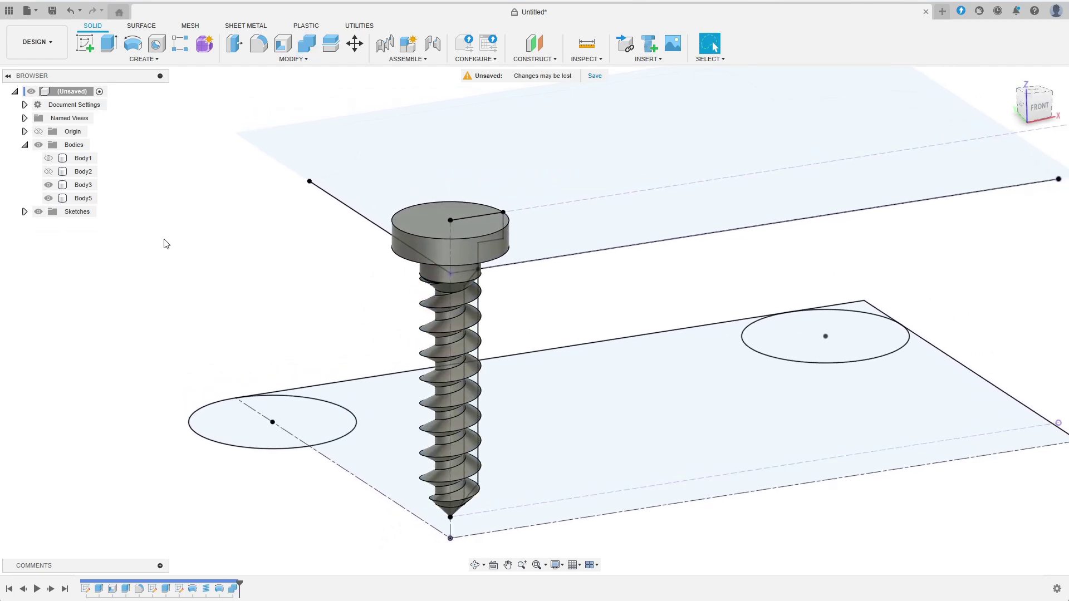
Join the screw head and threaded shaft into a single screw body.
click(320, 46)
click(456, 238)
click(476, 303)
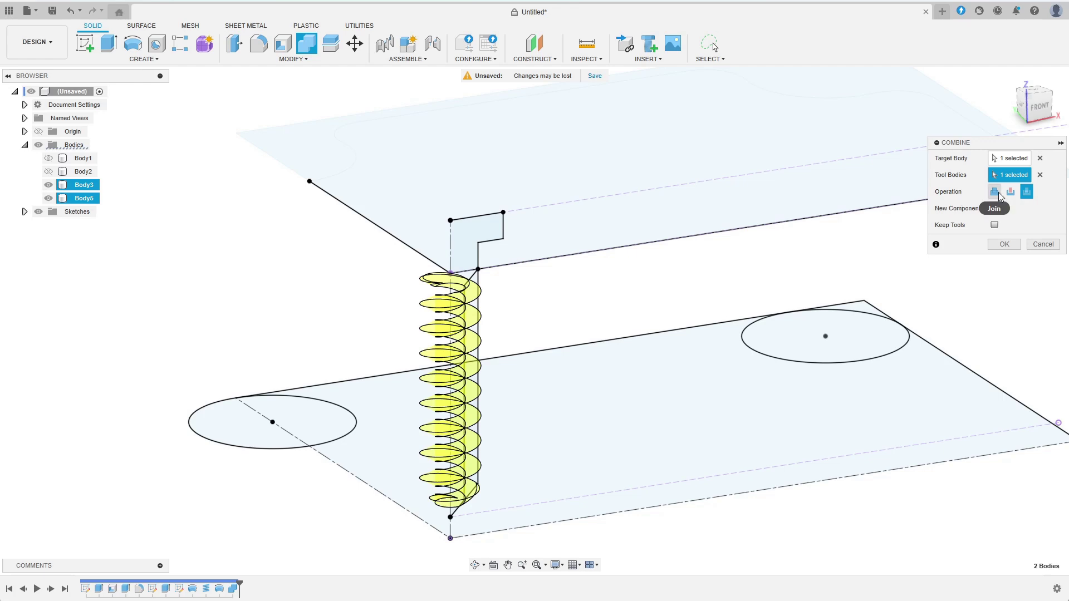
click(994, 192)
click(1004, 245)
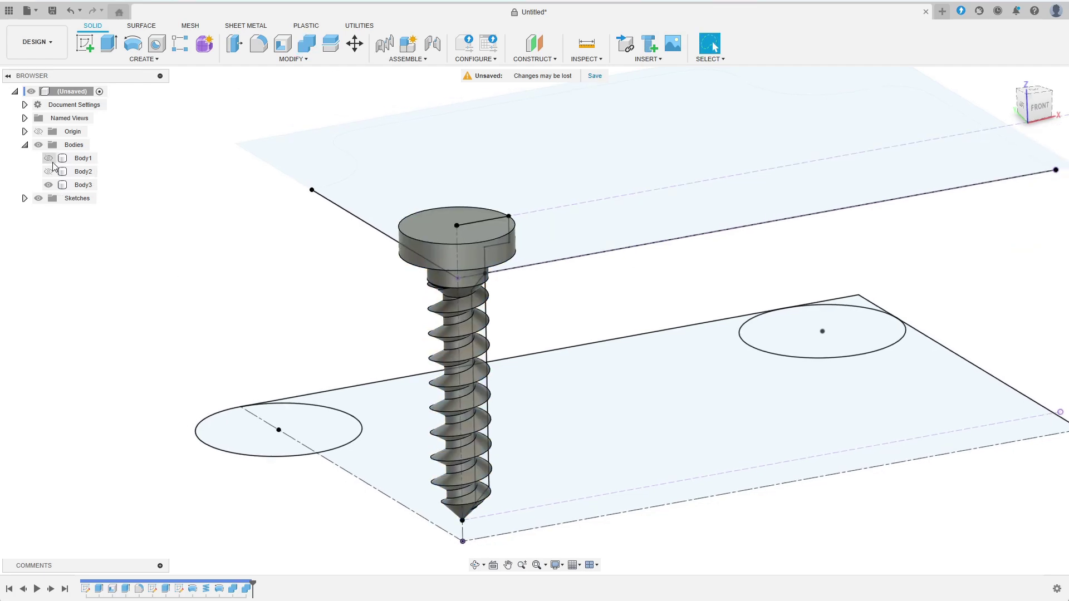
Show the lid body Body2 and box body Body1 again around the screw.
click(49, 158)
click(49, 159)
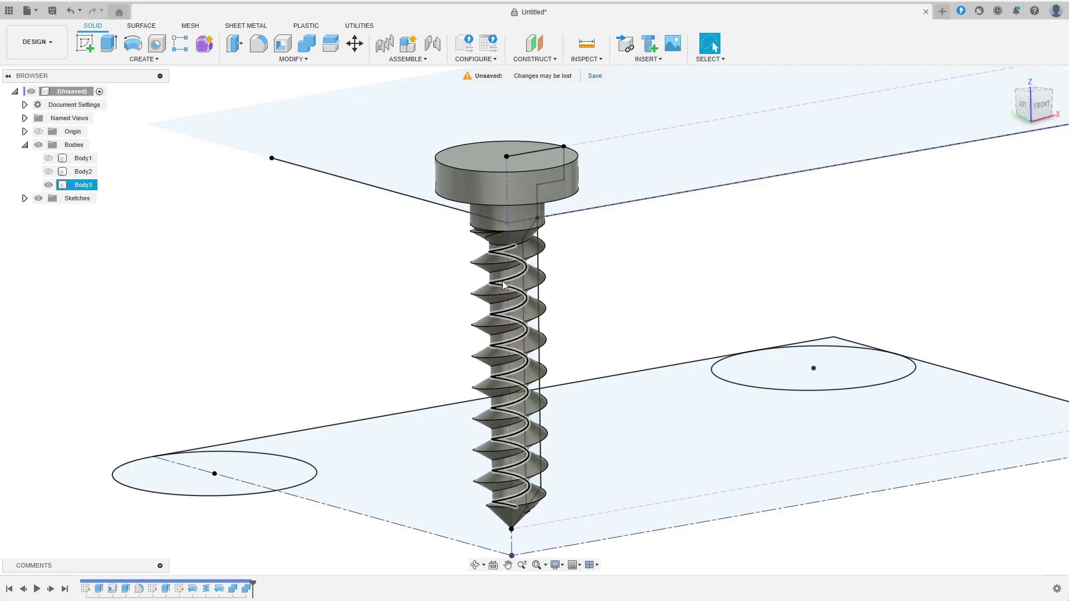
click(48, 171)
click(49, 159)
scroll(177, 239, down, 3)
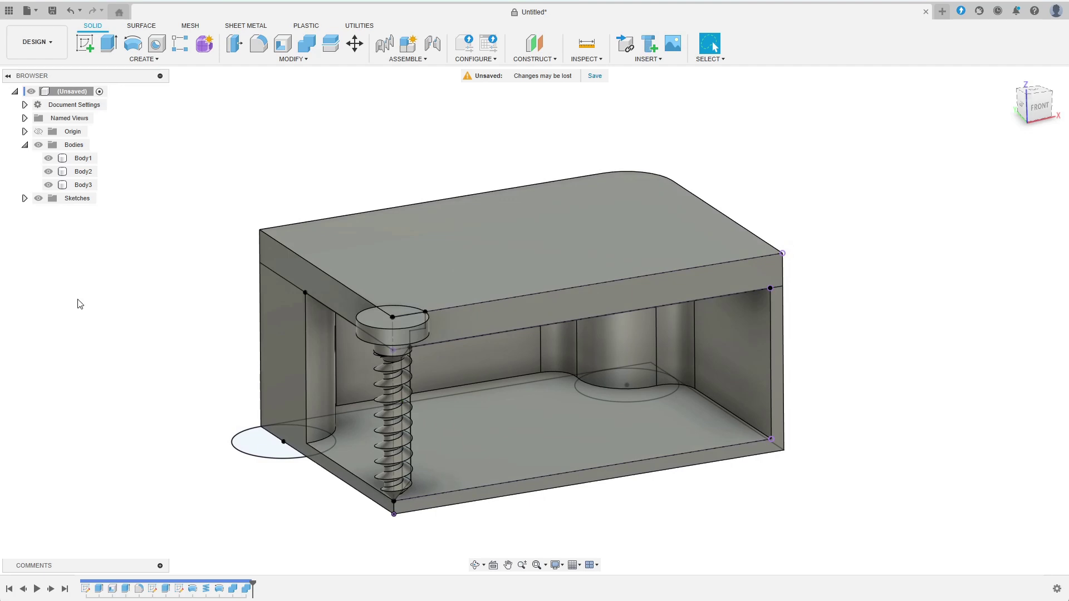
Move the Body3 screw point-to-point from its head centre to the arc centre on the lid's top.
click(359, 45)
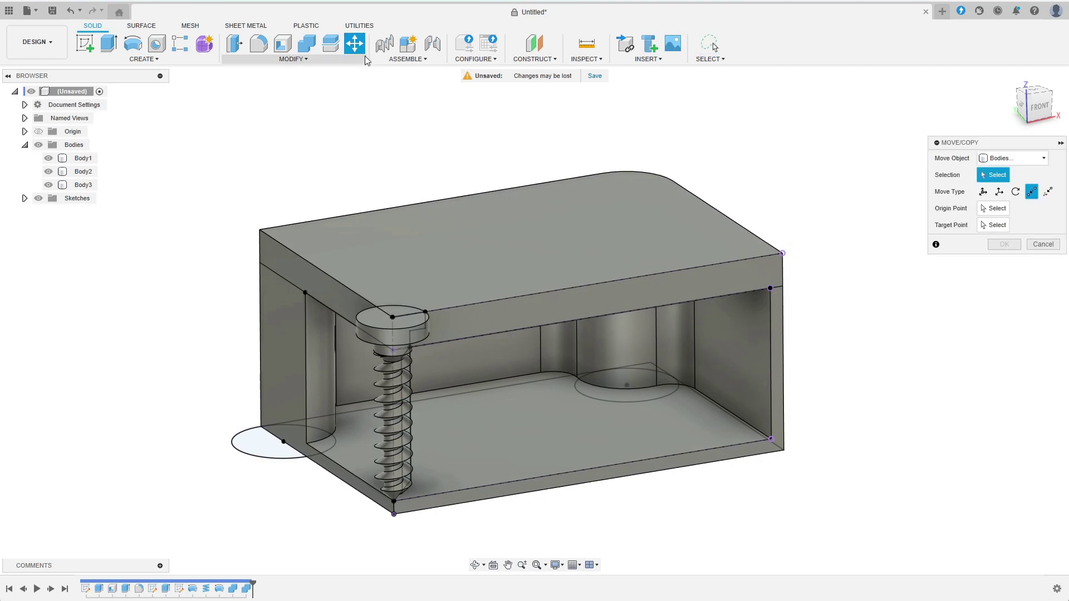
click(395, 380)
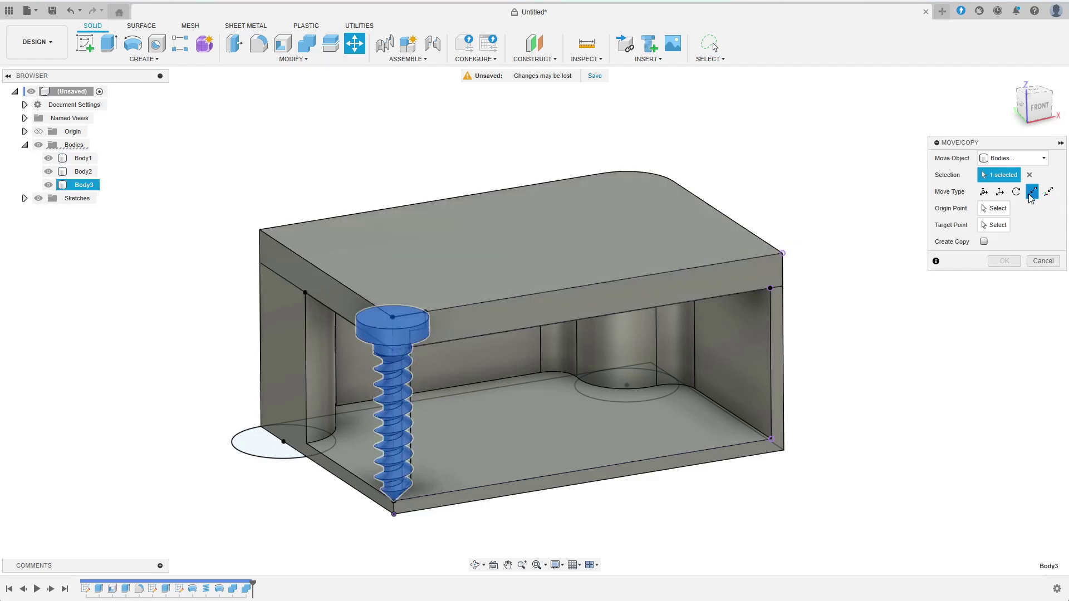
click(995, 209)
shift+middle_drag(393, 313, 378, 372)
click(396, 354)
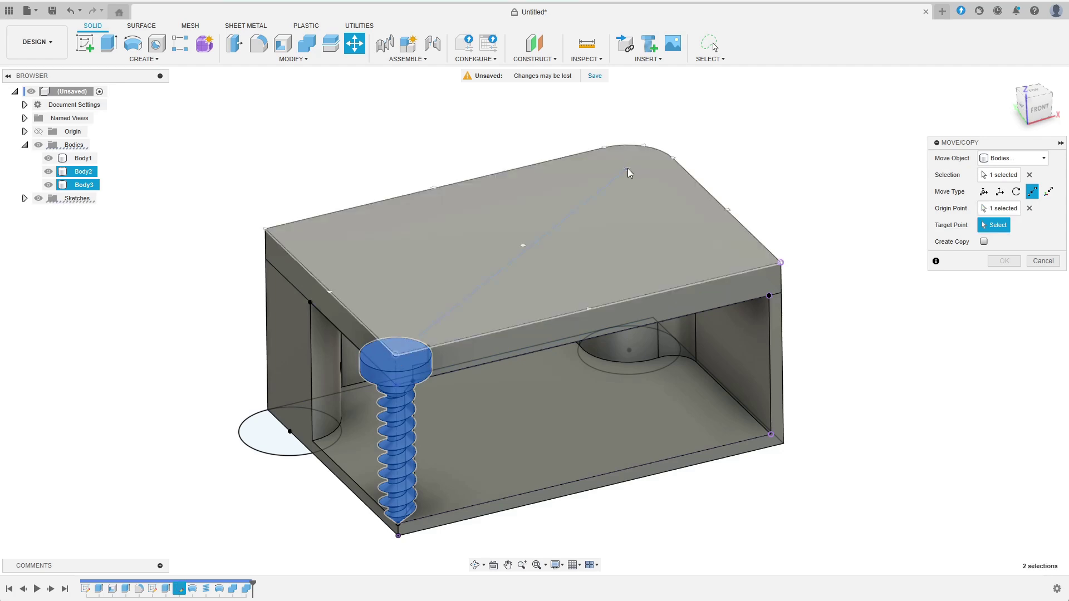
click(627, 169)
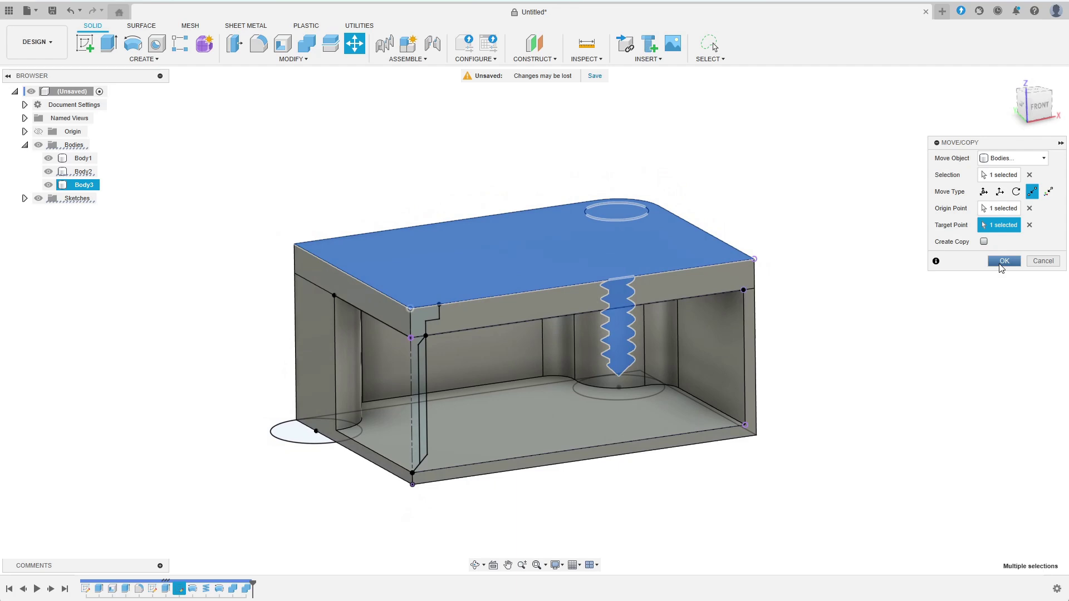
click(1003, 261)
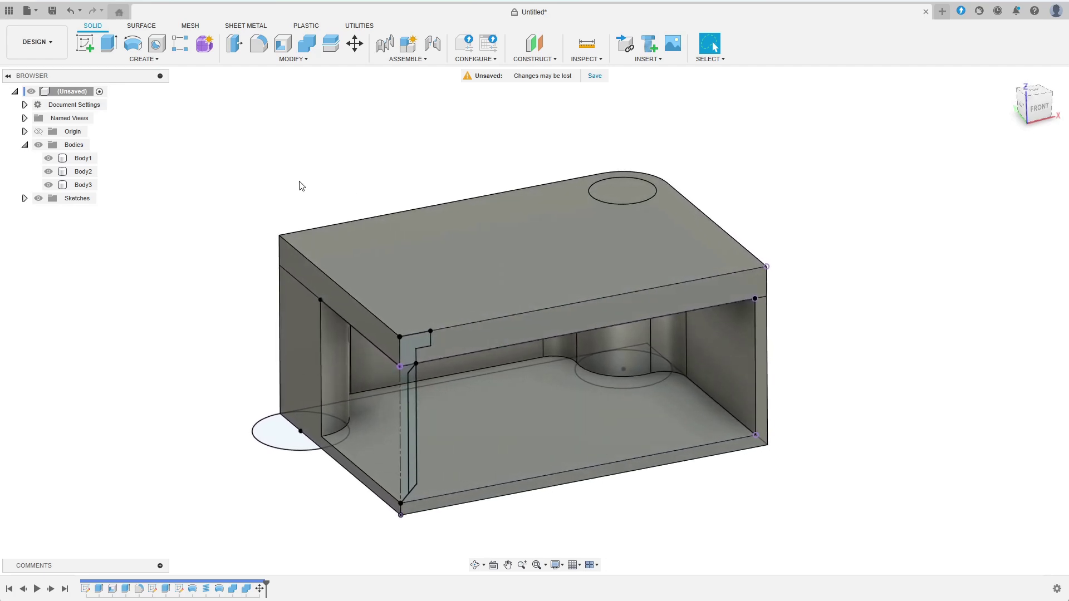
Mirror the lid and box bodies about the side face.
click(179, 62)
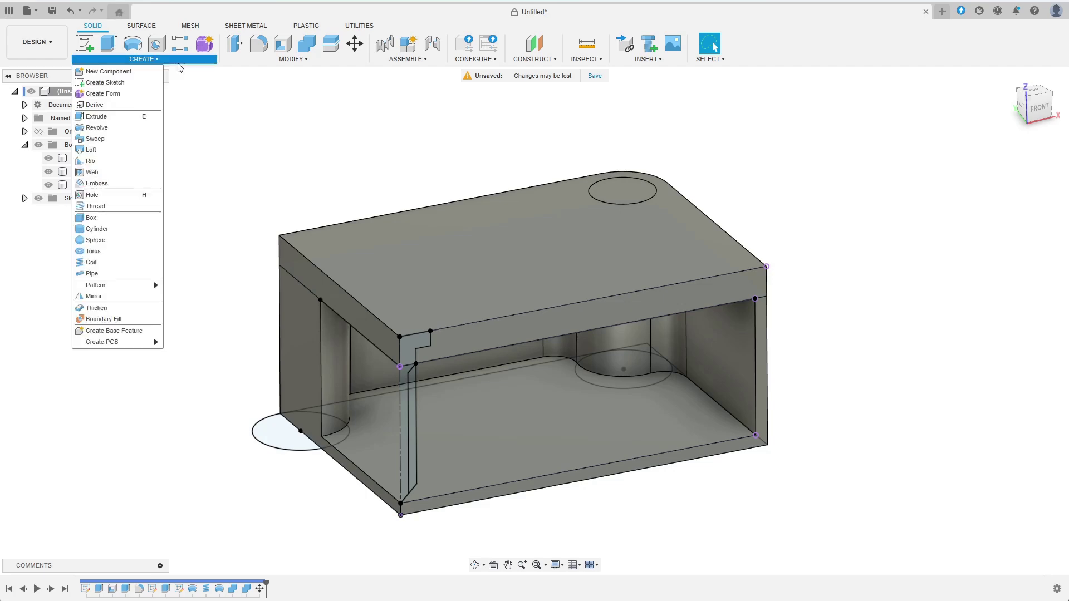
click(128, 296)
click(459, 289)
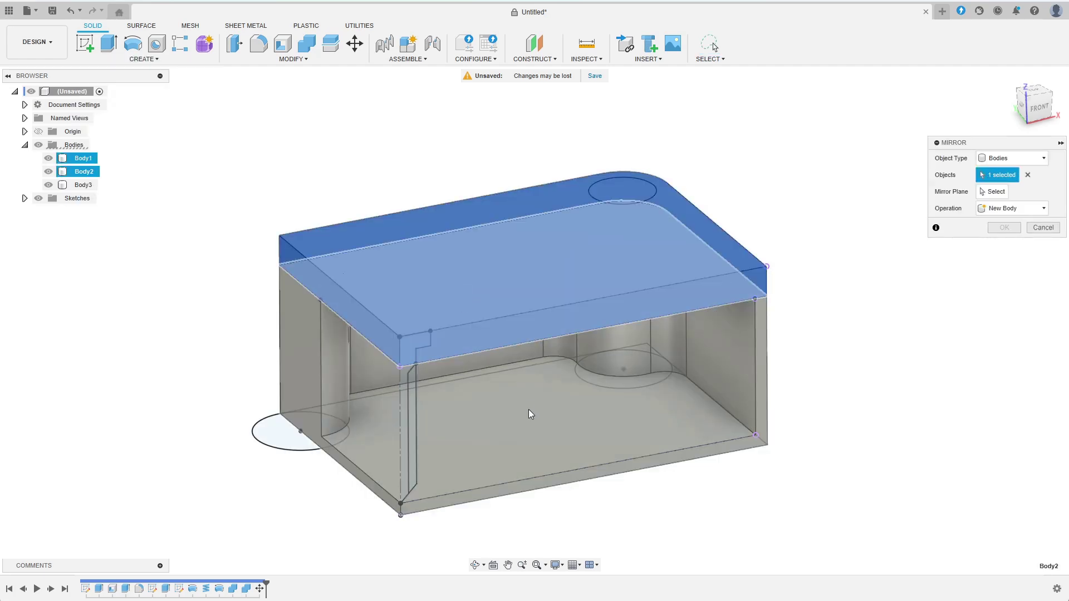
click(529, 415)
click(389, 469)
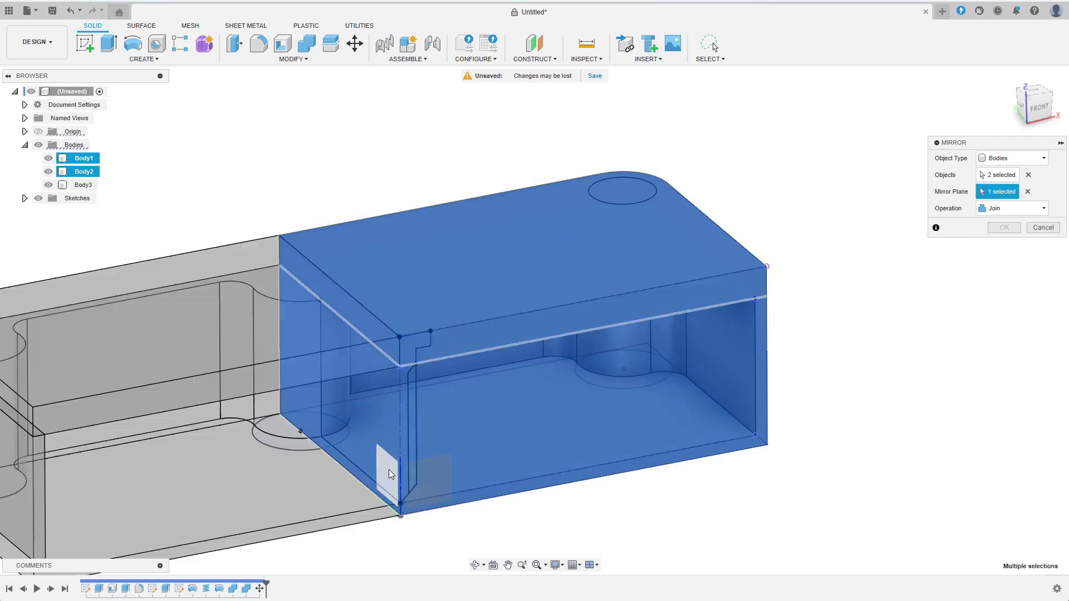
click(1004, 228)
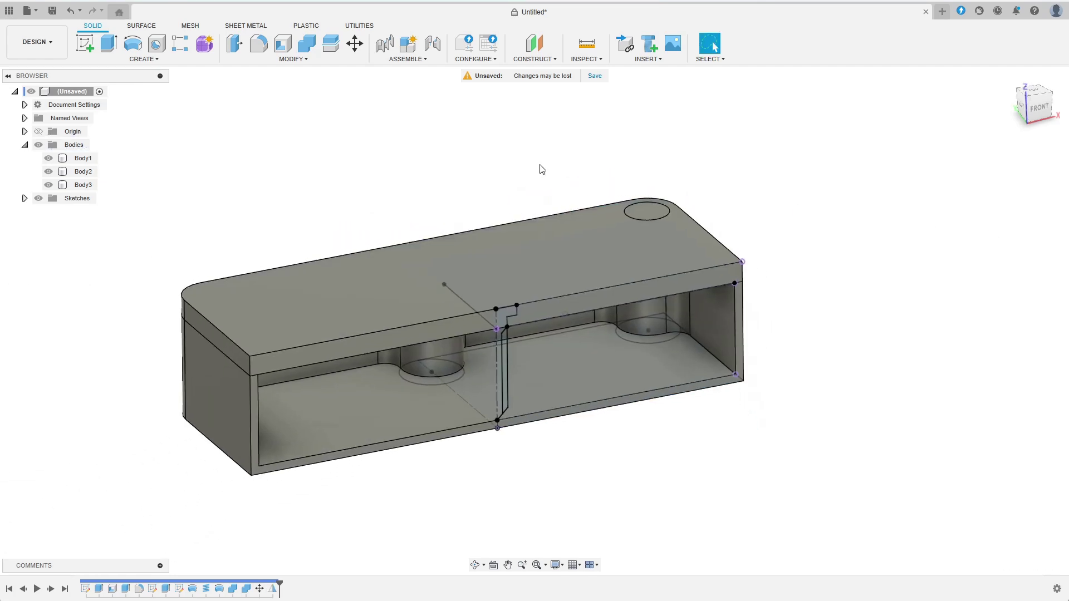
Mirror the lid and box bodies again about the end face.
click(124, 61)
click(128, 297)
click(459, 288)
click(458, 411)
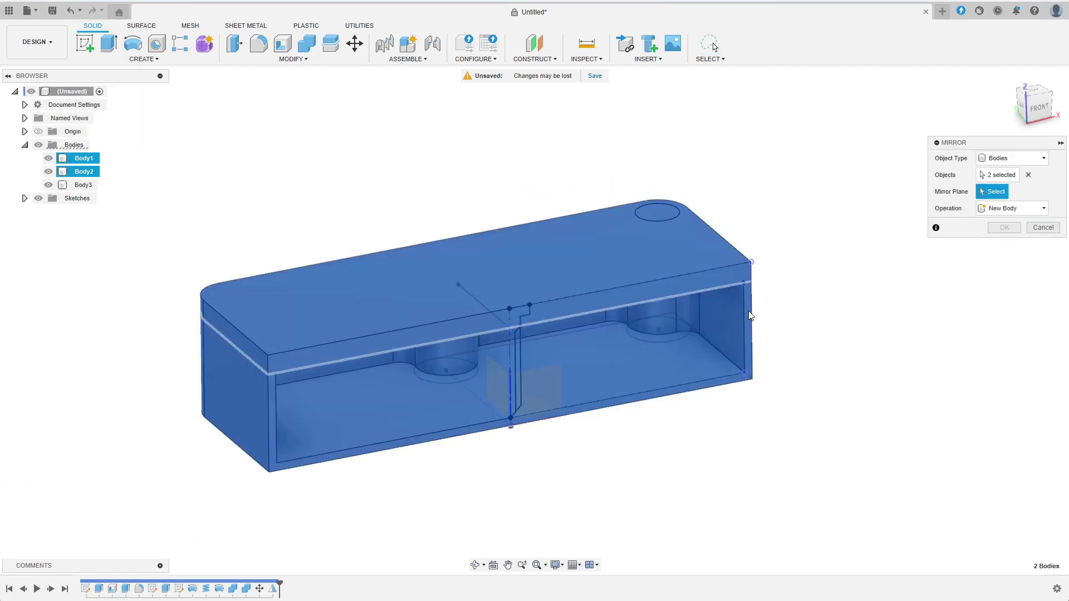
click(529, 386)
click(1004, 227)
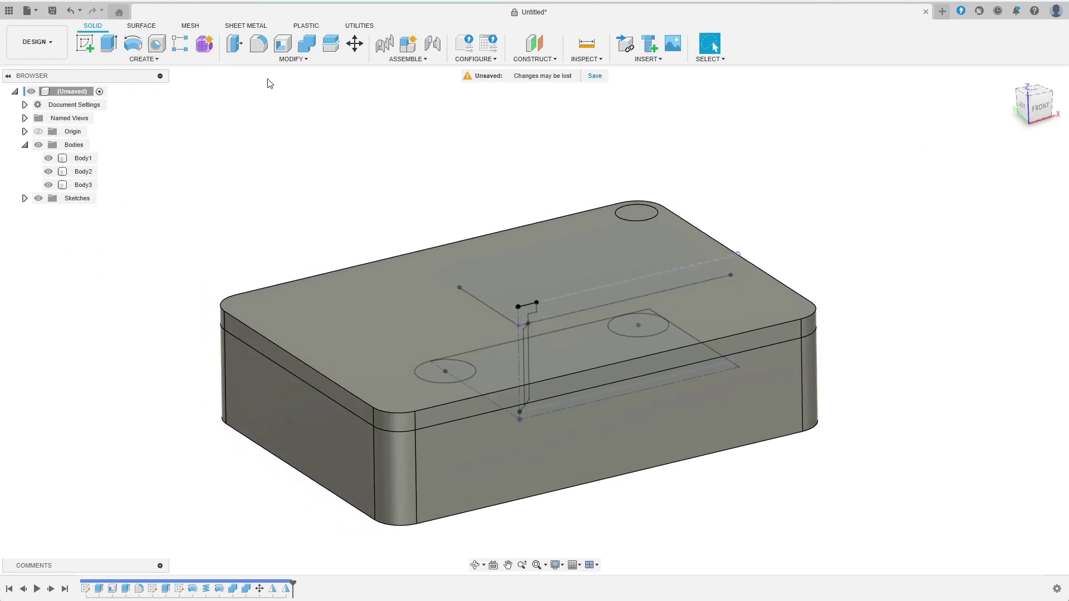
Cut the screw shape out of the lid, keeping the screw body.
click(306, 43)
click(678, 257)
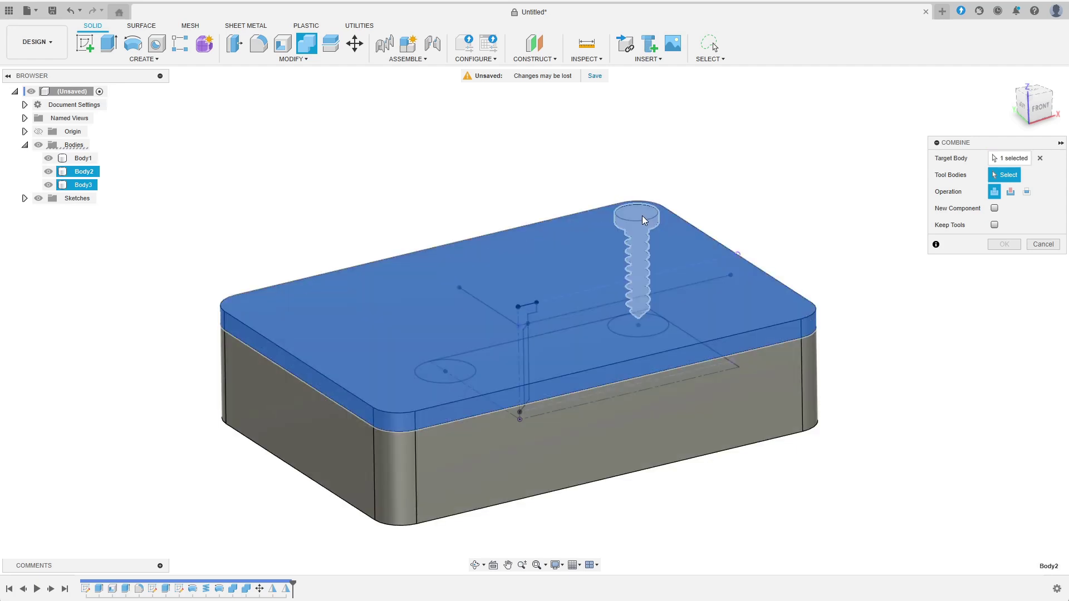
click(643, 215)
click(1010, 191)
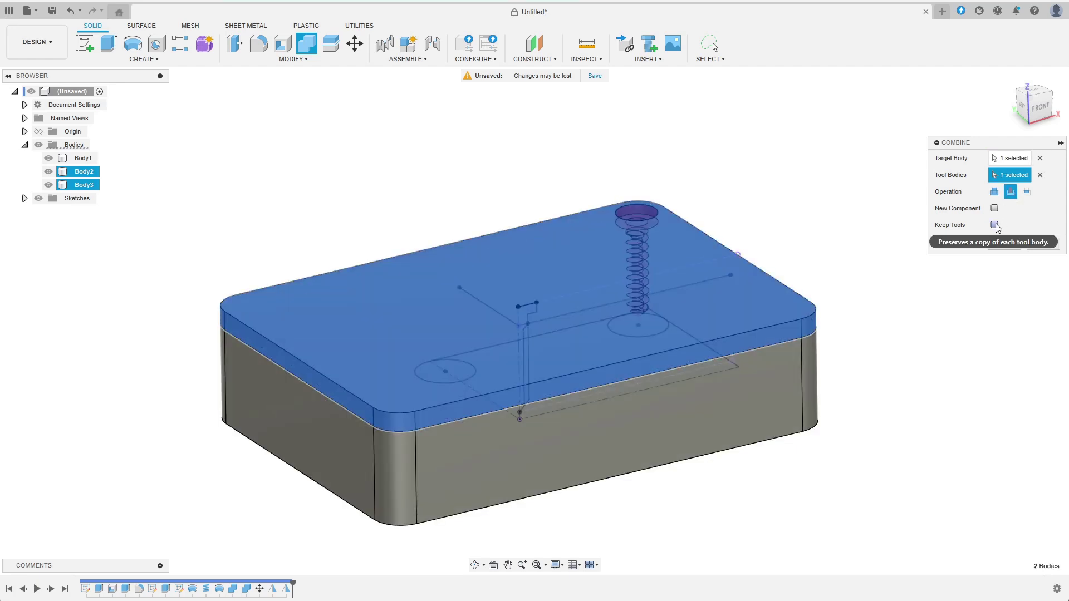
click(1002, 245)
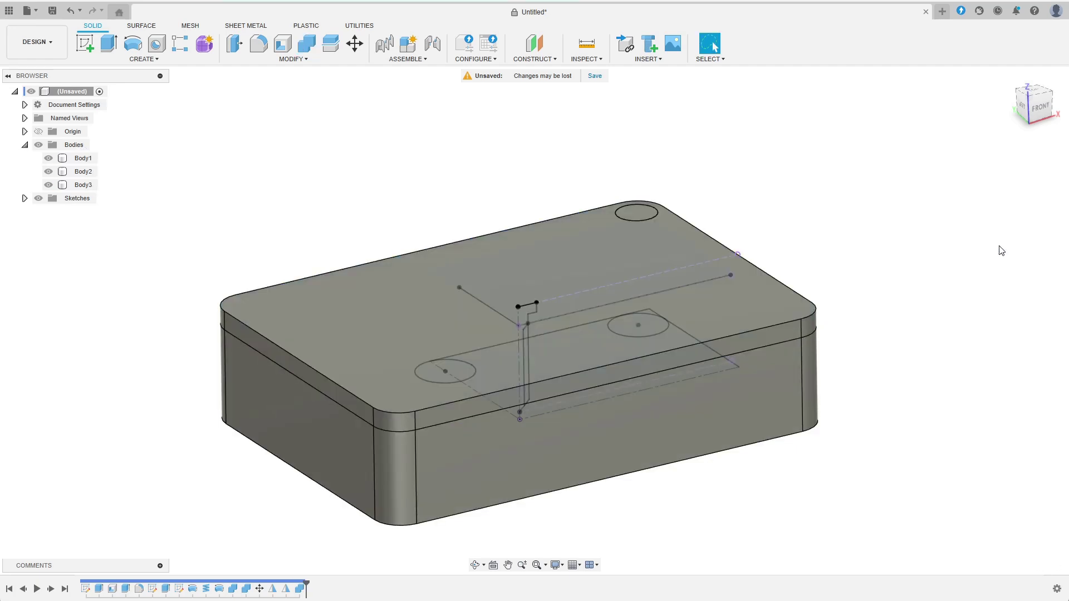
Cut the screw shape out of the box, discarding the screw body afterwards.
click(306, 42)
click(751, 387)
click(657, 226)
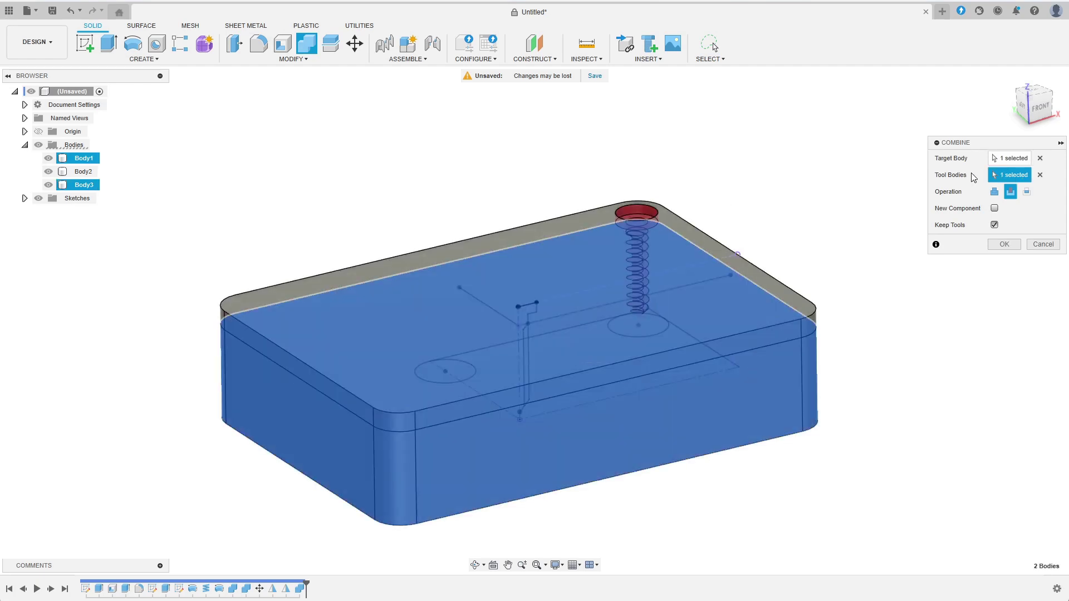
click(994, 225)
click(997, 245)
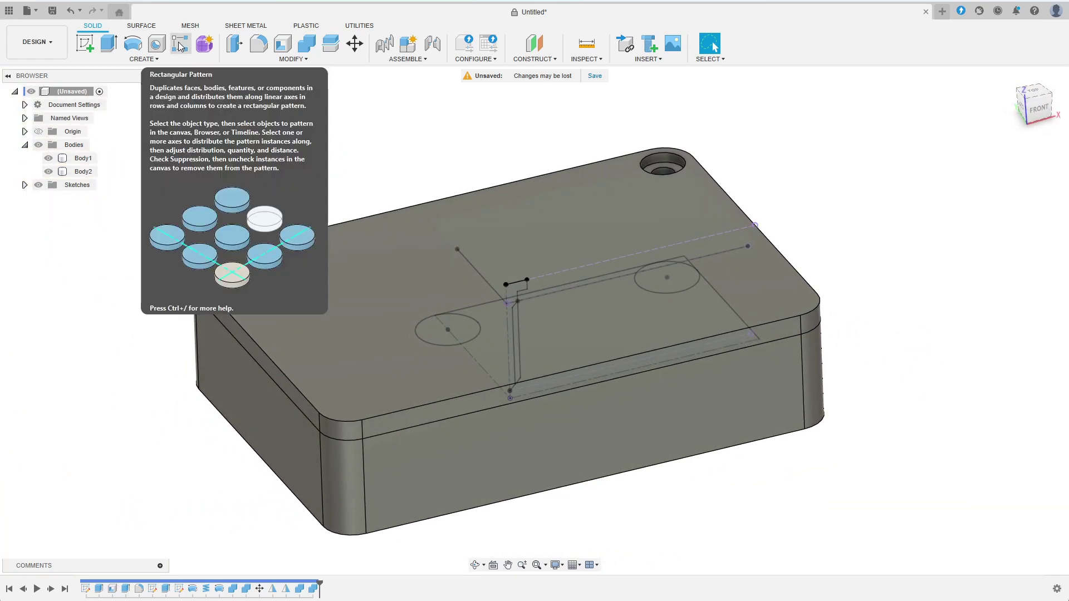
Set up a rectangular pattern of the two Combine cut features along the box edges.
click(180, 49)
click(1011, 175)
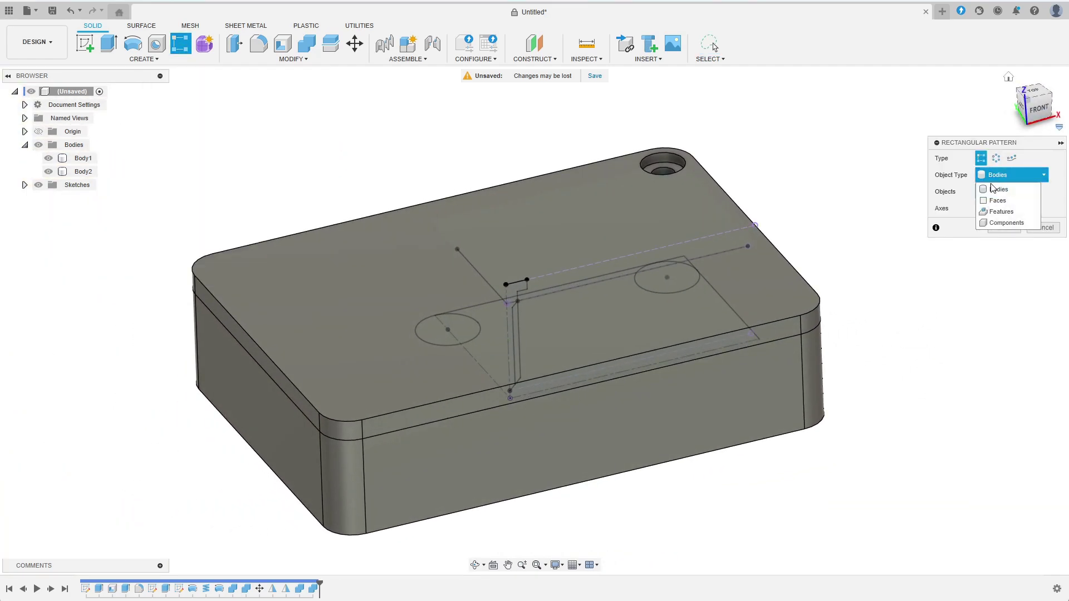
click(1001, 212)
click(313, 589)
ctrl+click(300, 589)
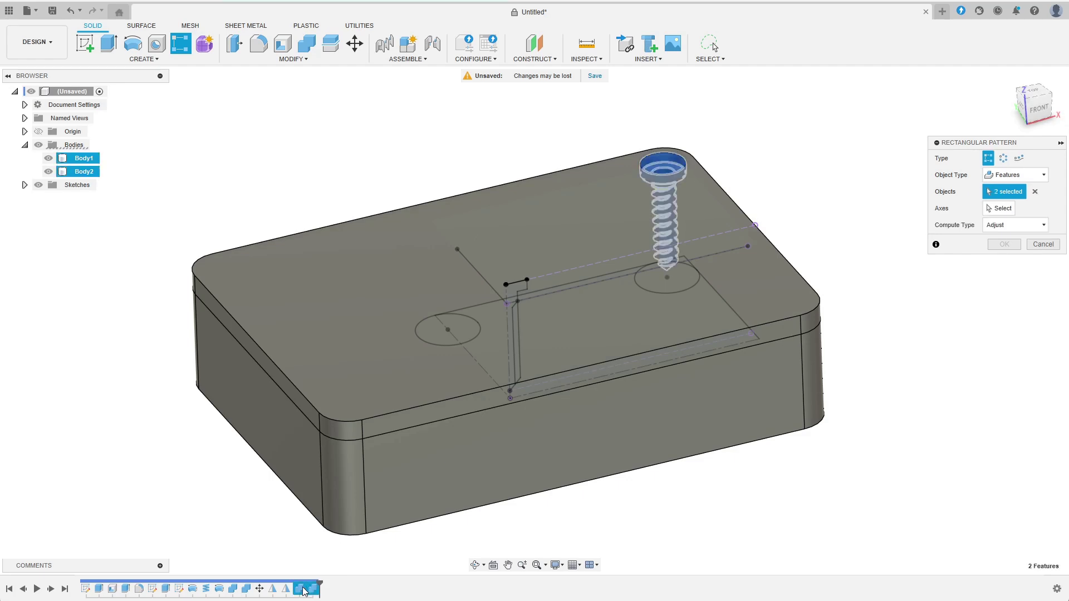
click(996, 209)
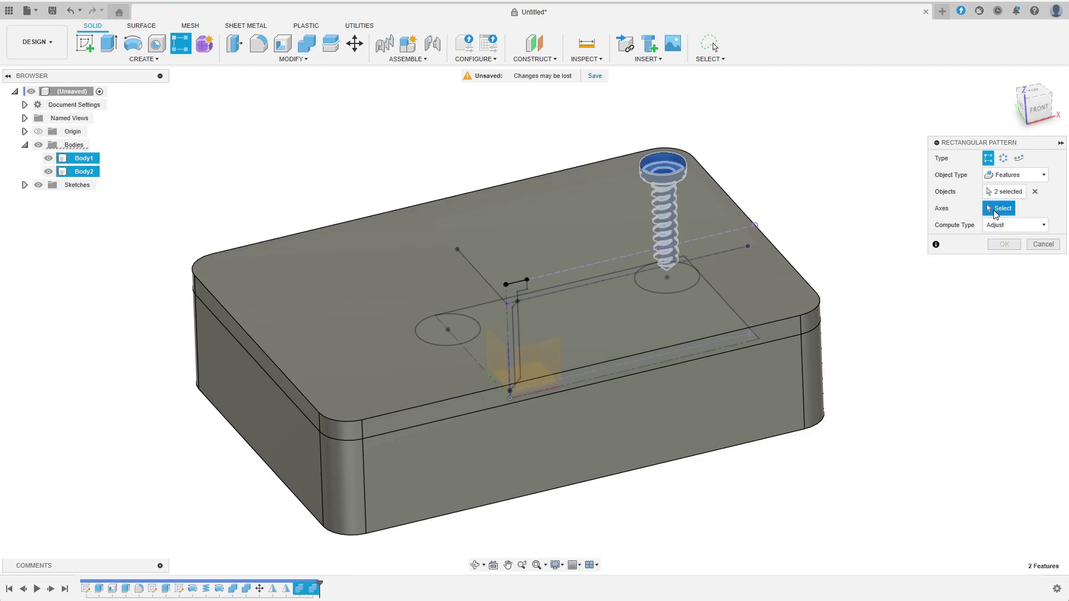
click(540, 391)
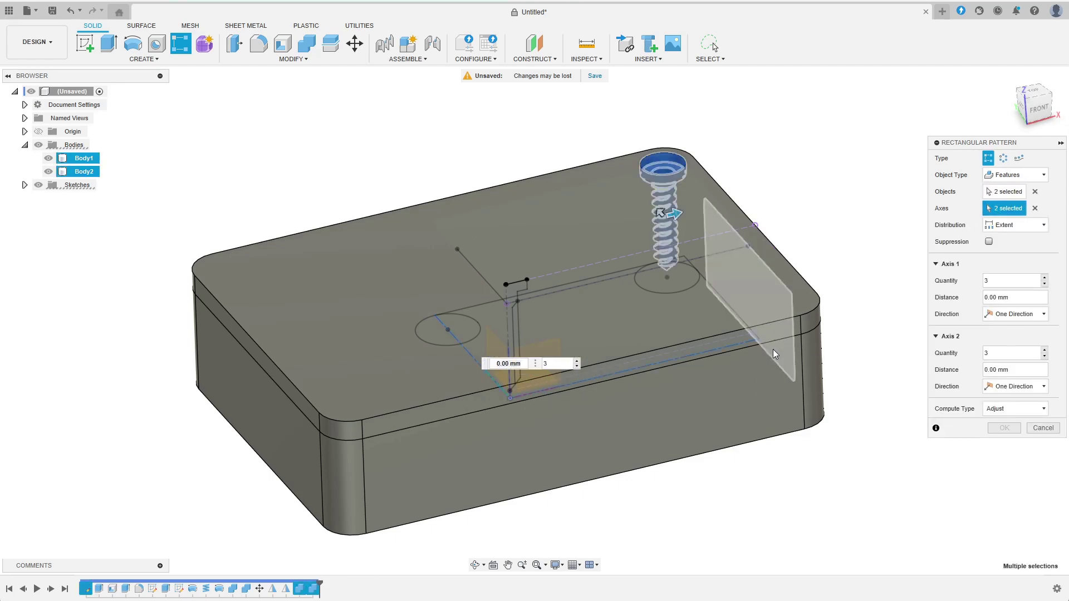
Pattern 3 at -88 and 2 at -58 with Optimized compute, giving six holes.
click(1020, 295)
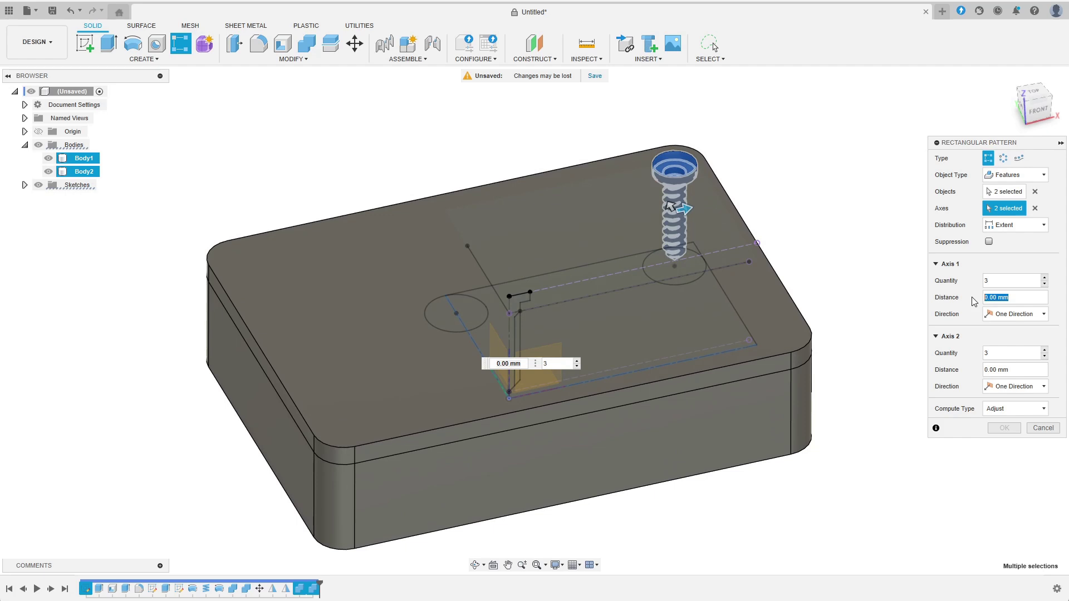
text(18)
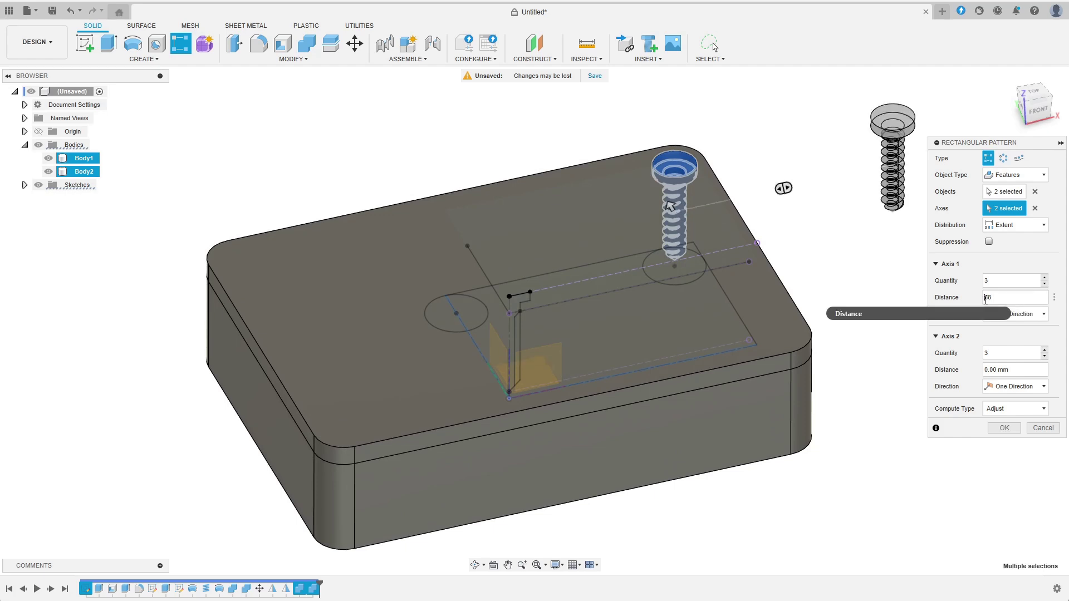
text(-)
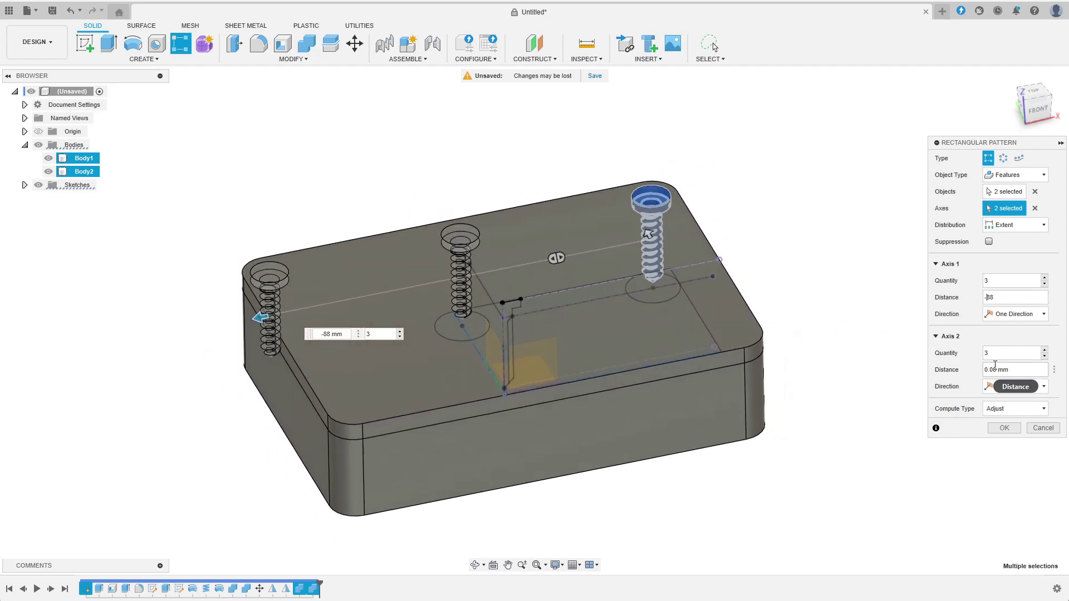
key(Tab)
text(2)
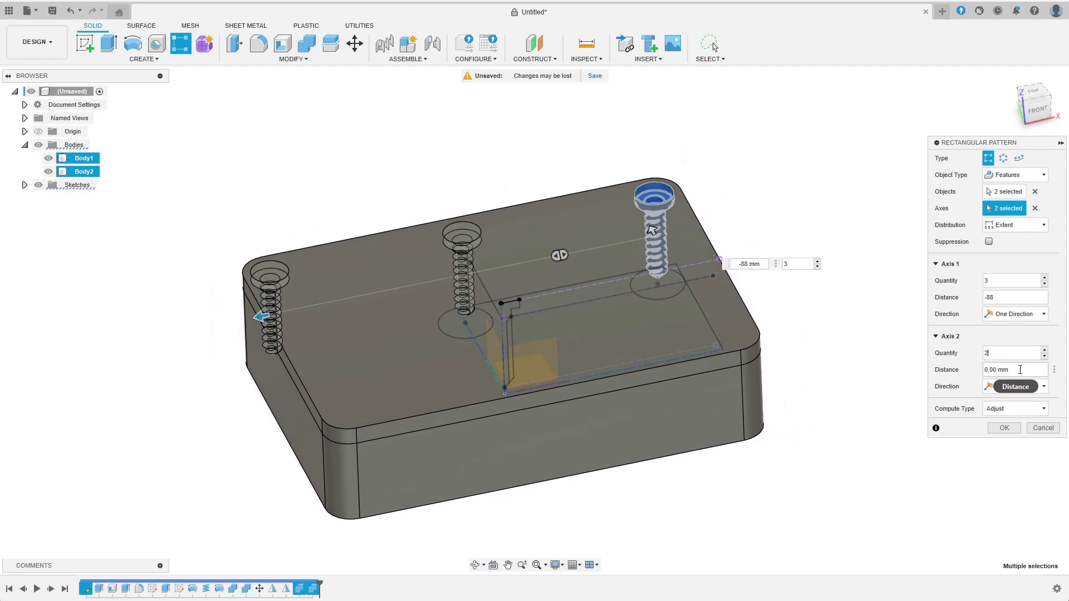
key(Tab)
text(-58)
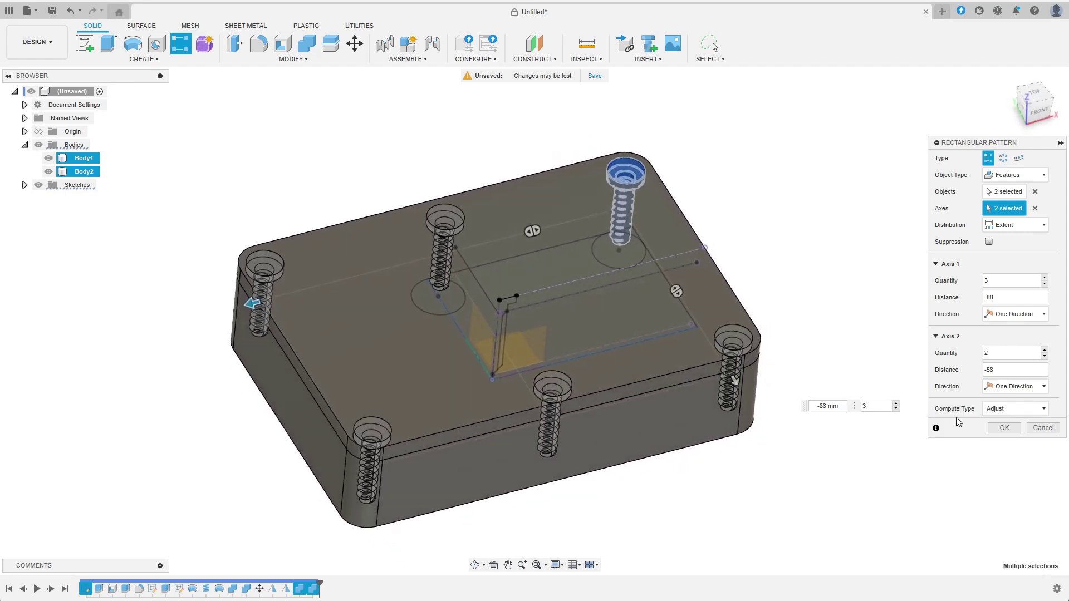
click(1015, 410)
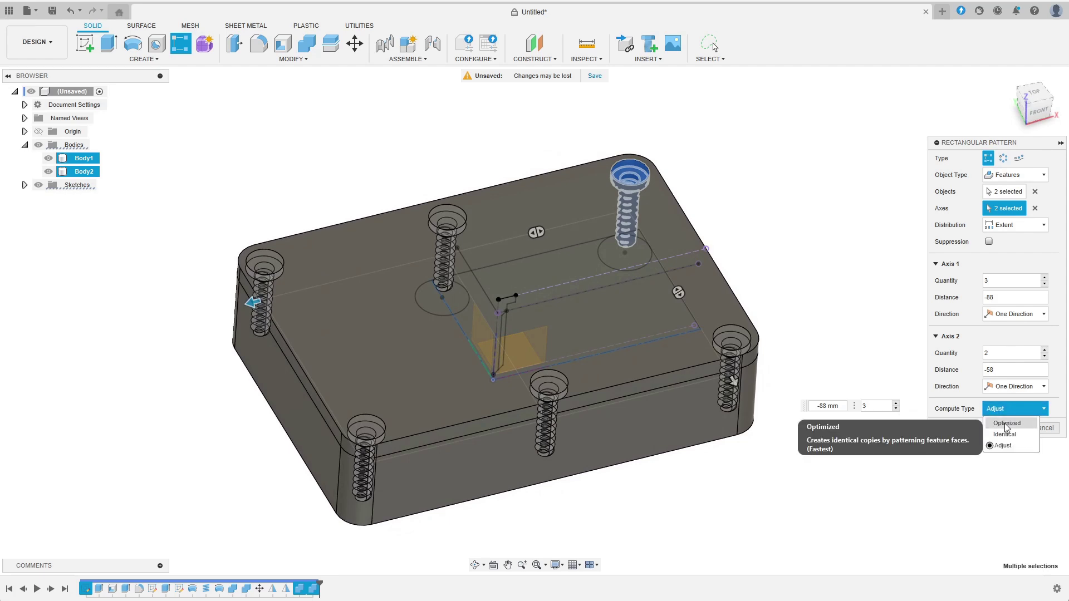
click(1006, 425)
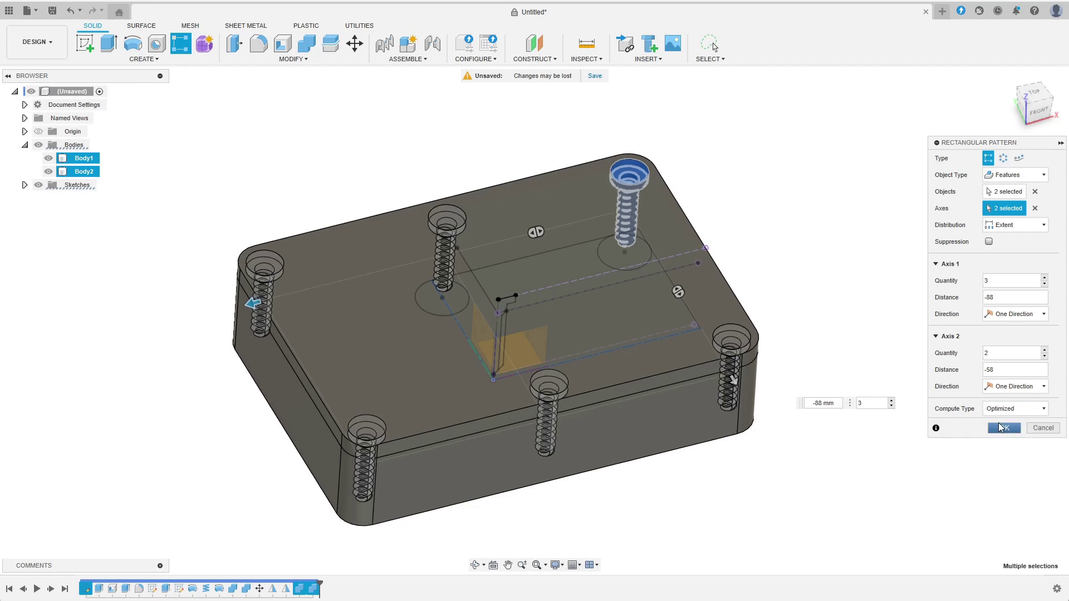
click(1002, 427)
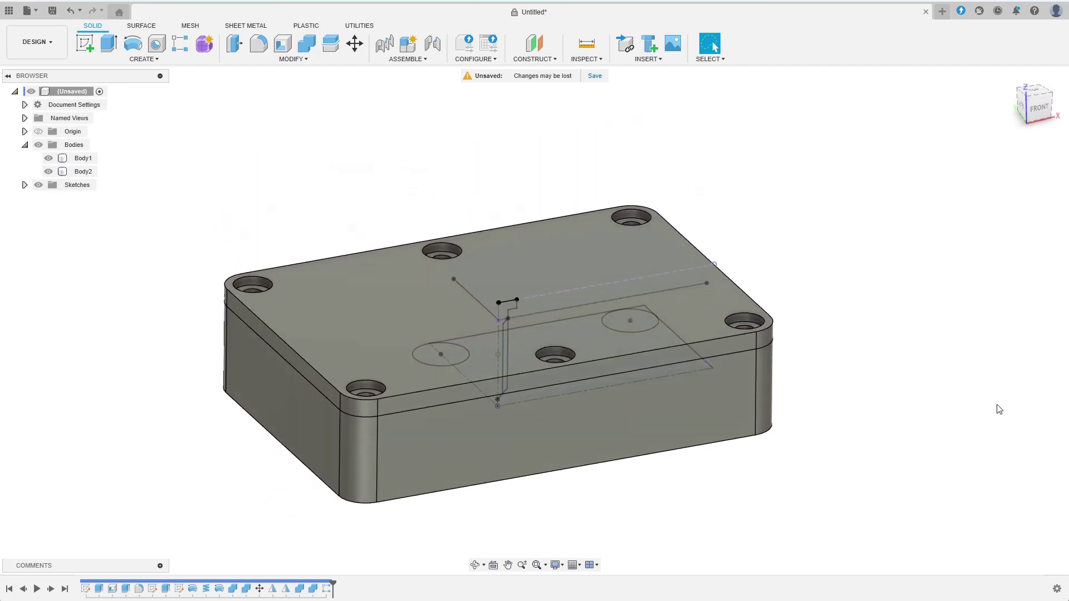
Chamfer the top and bottom edge chains by 1 mm.
click(294, 59)
click(245, 92)
click(574, 391)
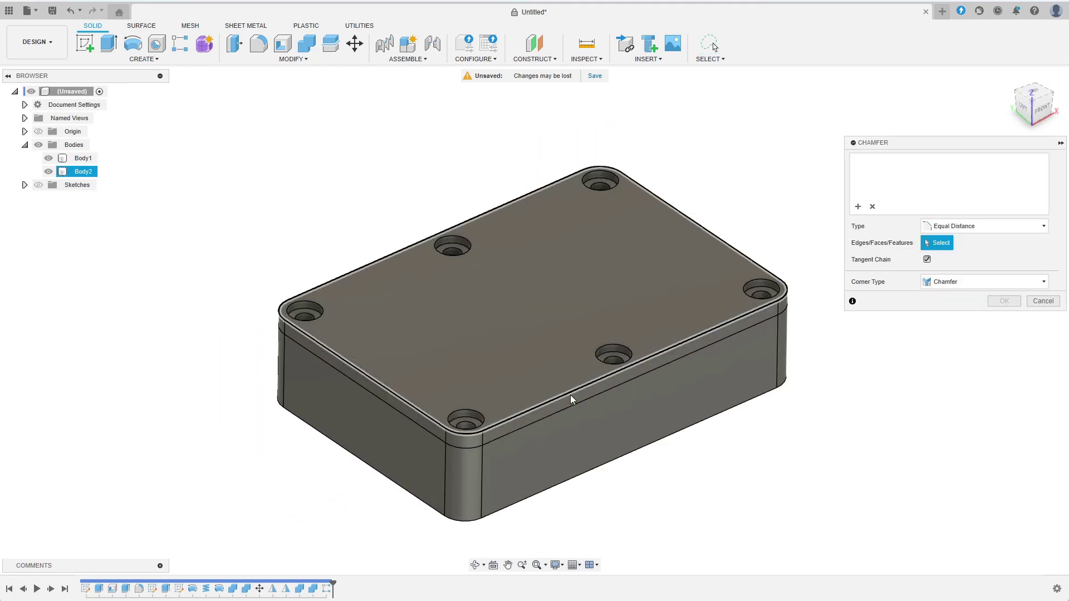
click(614, 461)
text(1)
click(1004, 301)
Round the upper and lower edge chains with a 3 mm fillet.
click(259, 44)
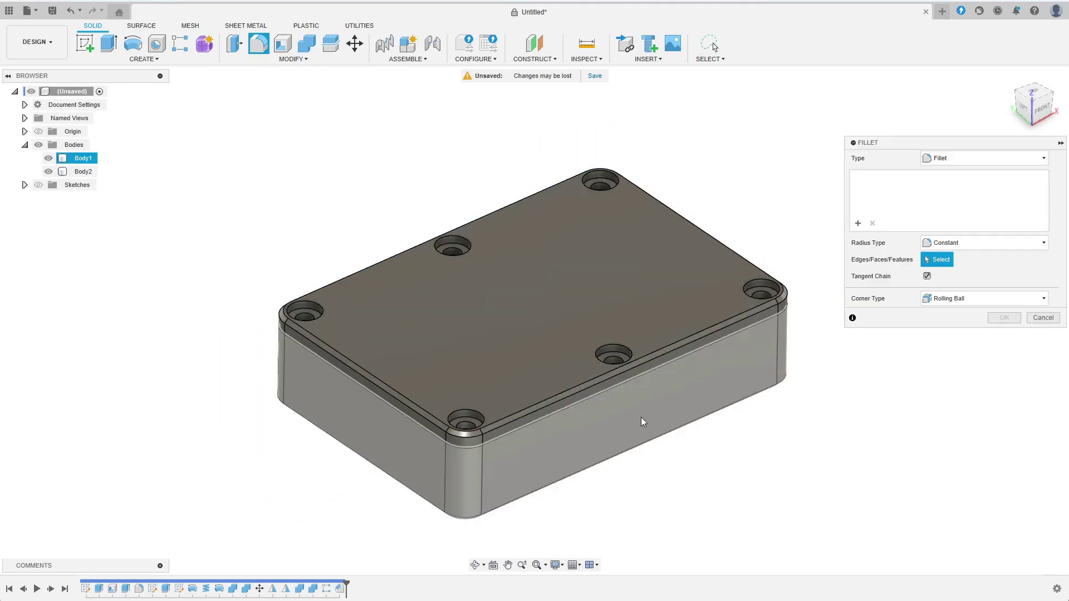
click(629, 450)
click(618, 376)
text(3)
click(999, 335)
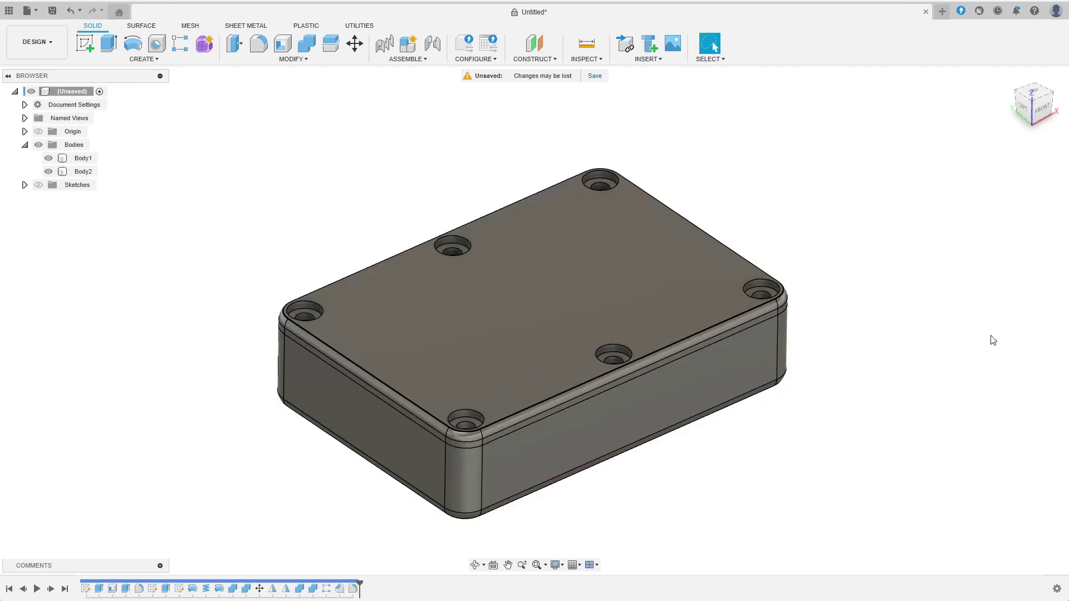
shift+middle_drag(723, 373, 809, 382)
scroll(881, 427, up, 3)
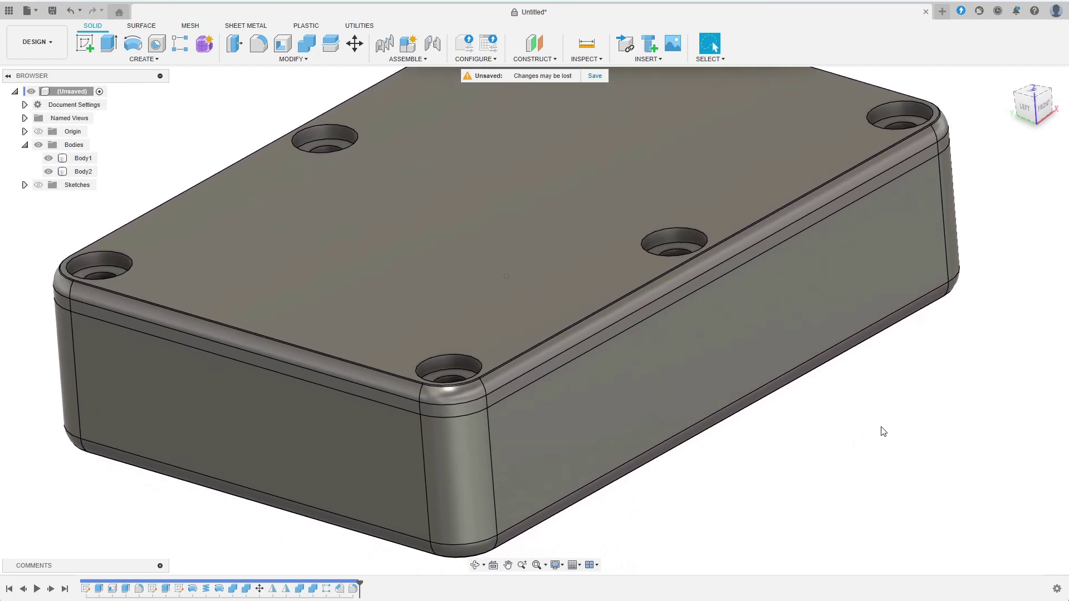
scroll(880, 432, down, 4)
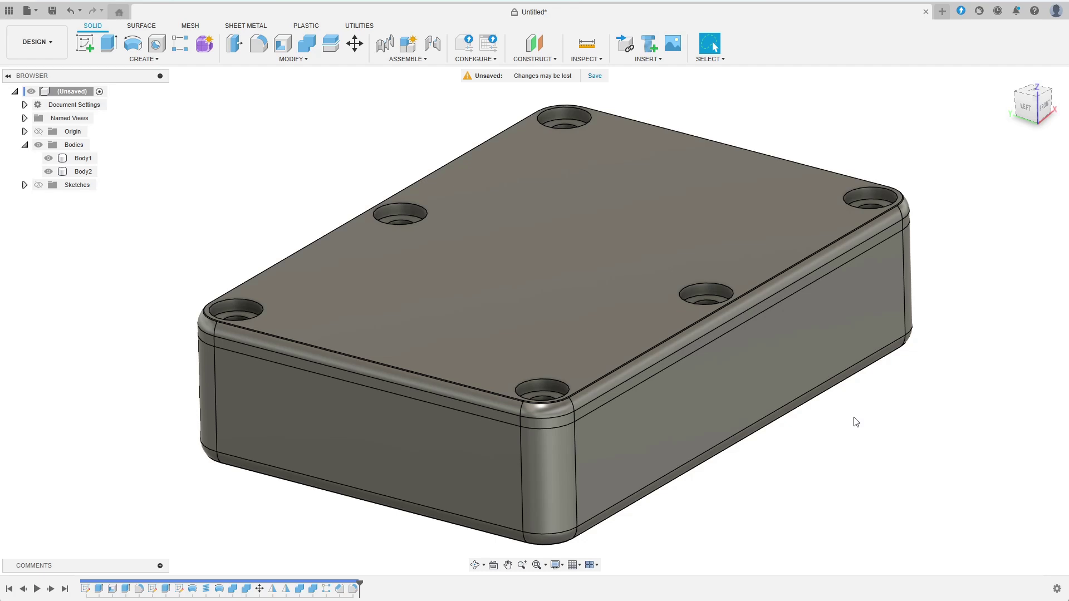
Create Component1 and Component2 from the box and lid bodies and display component colours.
right_click(66, 144)
click(92, 155)
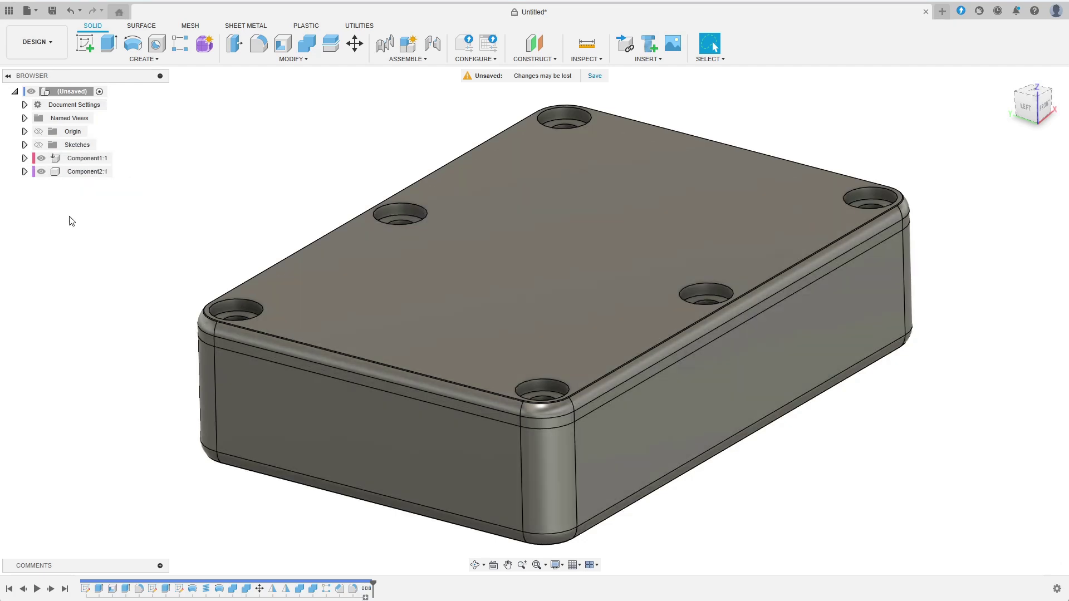
click(593, 59)
click(613, 195)
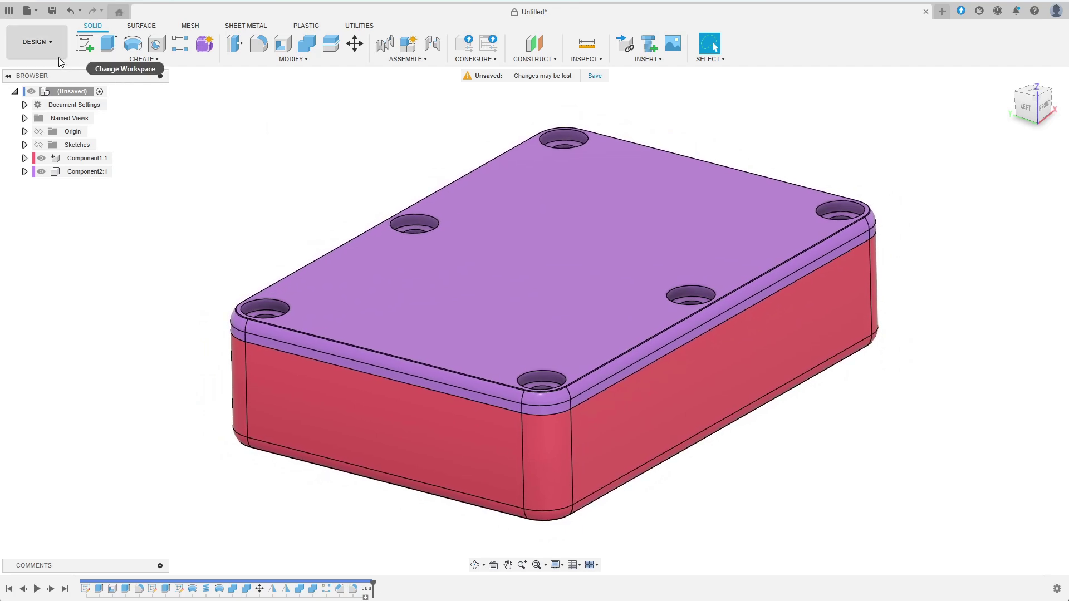
Insert the universal_screw_panhead_4x17 screw from the Data Panel, positioned above the lid.
click(9, 10)
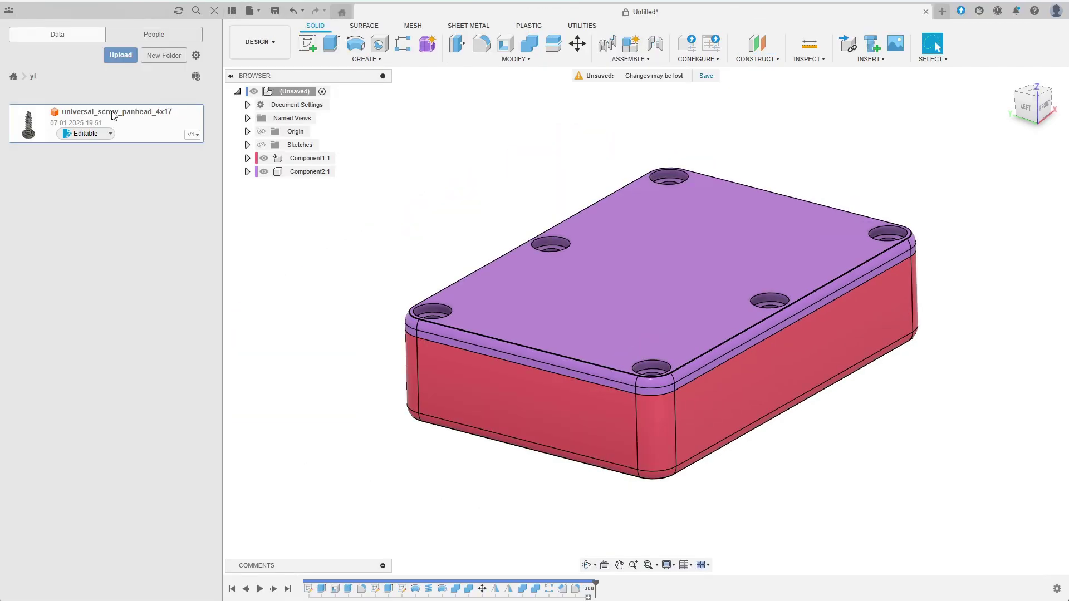
right_click(130, 119)
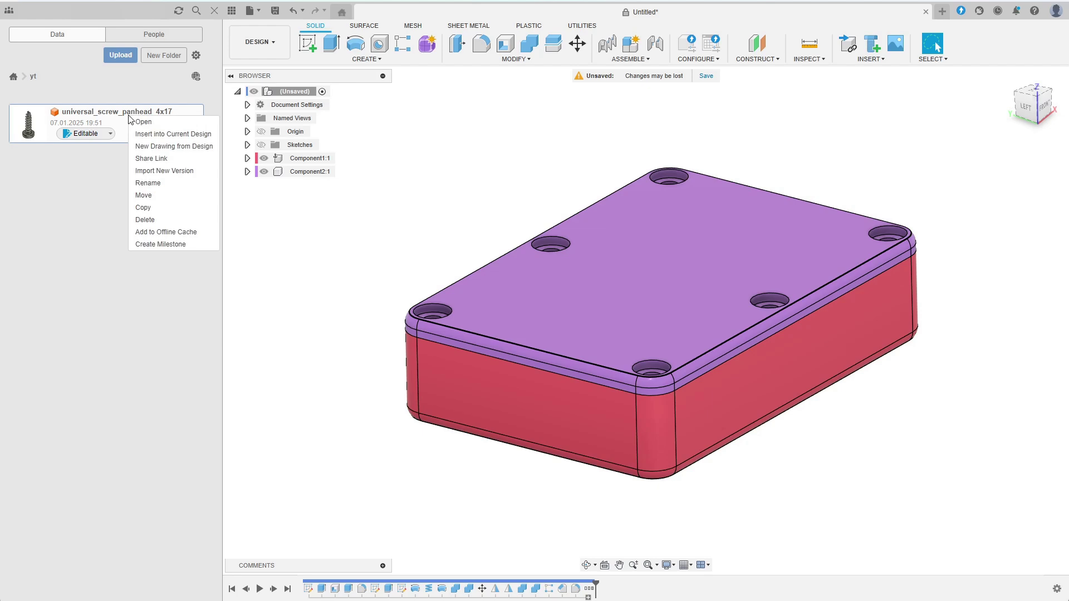
click(142, 136)
drag(648, 330, 670, 143)
scroll(689, 178, up, 3)
scroll(687, 177, up, 4)
shift+middle_drag(687, 177, 886, 188)
scroll(729, 177, down, 4)
scroll(729, 177, down, 2)
click(998, 378)
scroll(868, 256, down, 1)
shift+middle_drag(852, 249, 875, 251)
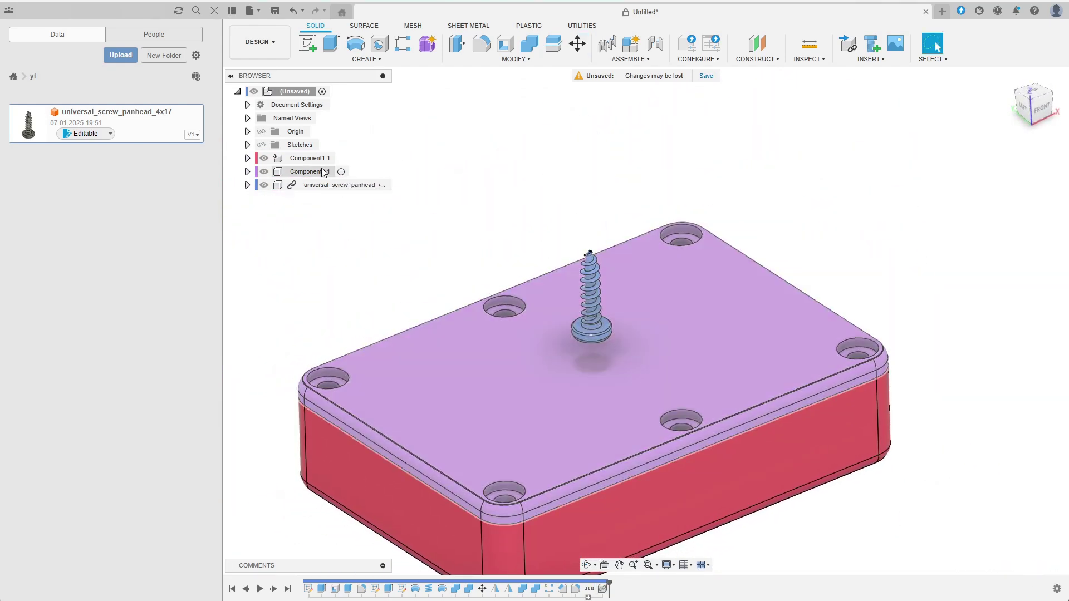
Ground the lid component Component2:1 to its parent.
right_click(322, 172)
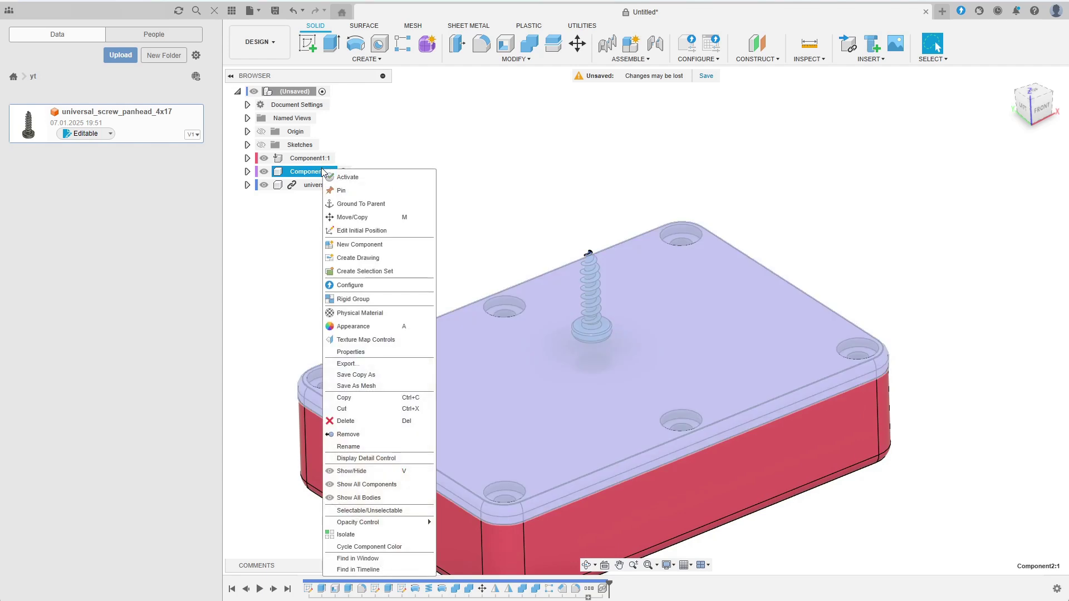
click(349, 205)
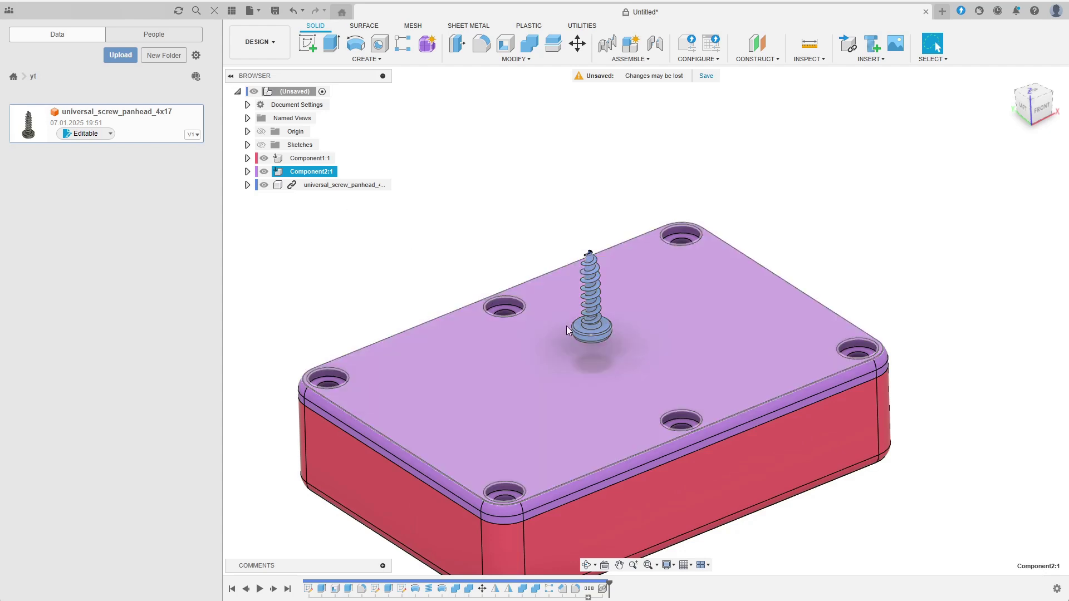
click(656, 135)
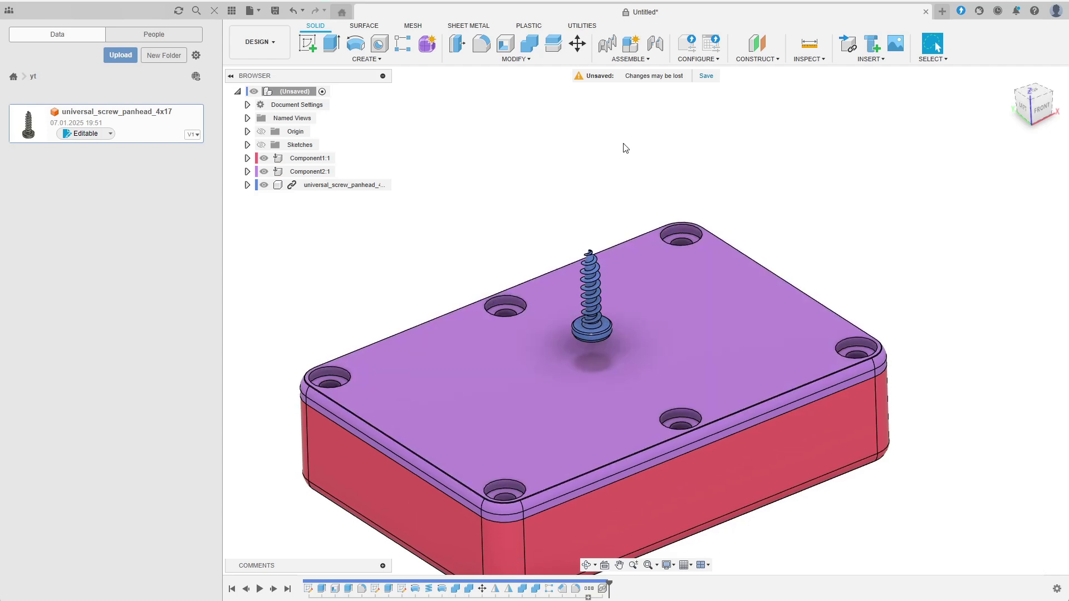
Joint the screw head's underside to the lid's corner counterbored hole.
click(655, 44)
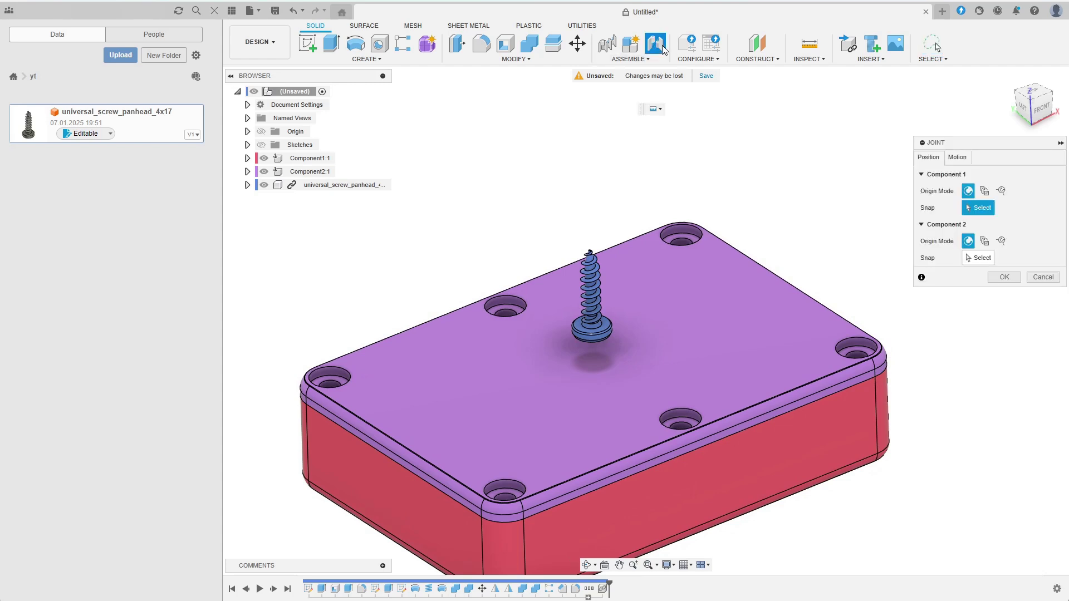
scroll(593, 338, up, 2)
scroll(604, 330, up, 6)
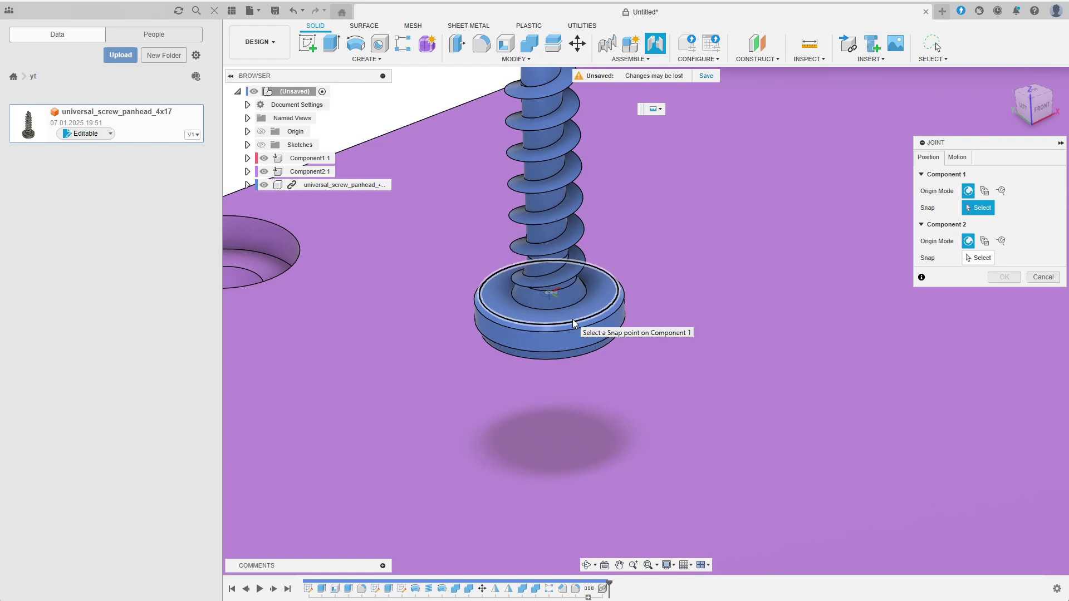
click(572, 319)
scroll(573, 319, down, 3)
middle_drag(680, 122, 701, 273)
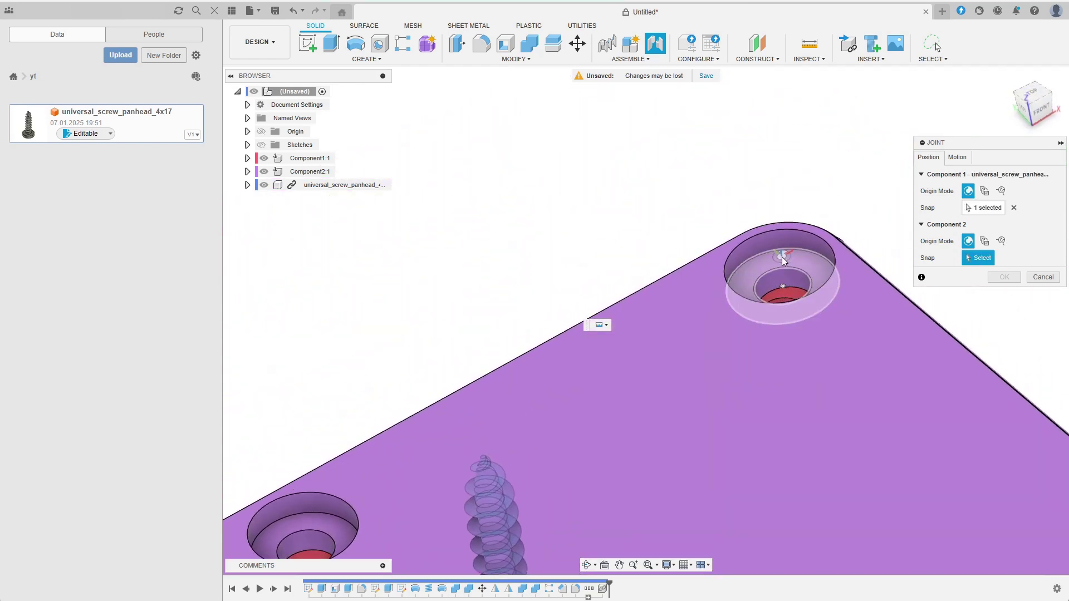
click(782, 251)
Flip the screw into the hole and rotate it to -135 deg.
scroll(782, 251, down, 5)
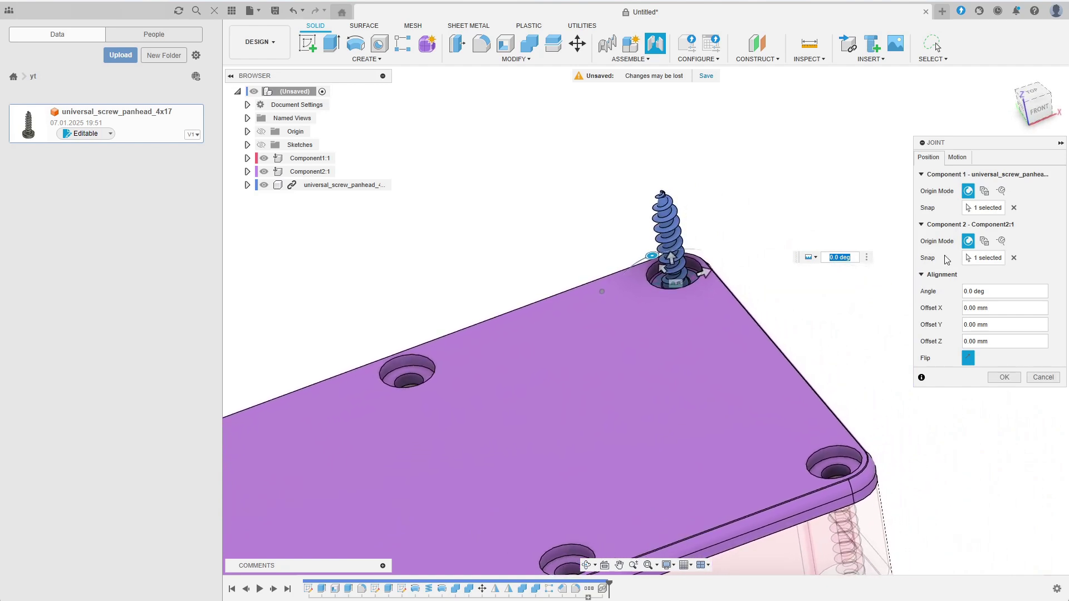
click(968, 359)
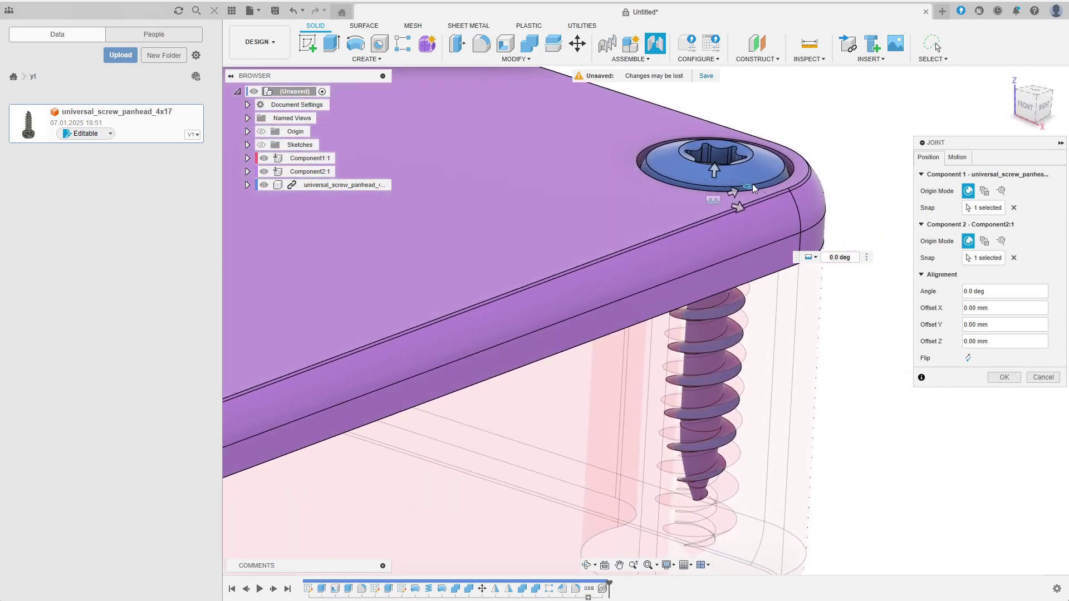
drag(750, 186, 750, 241)
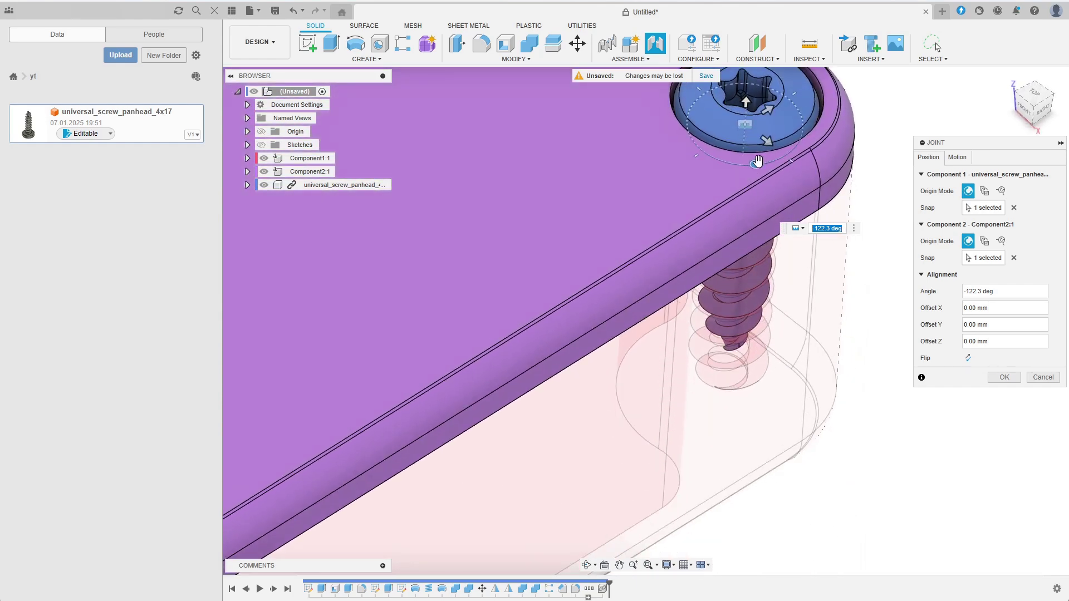
drag(757, 160, 742, 169)
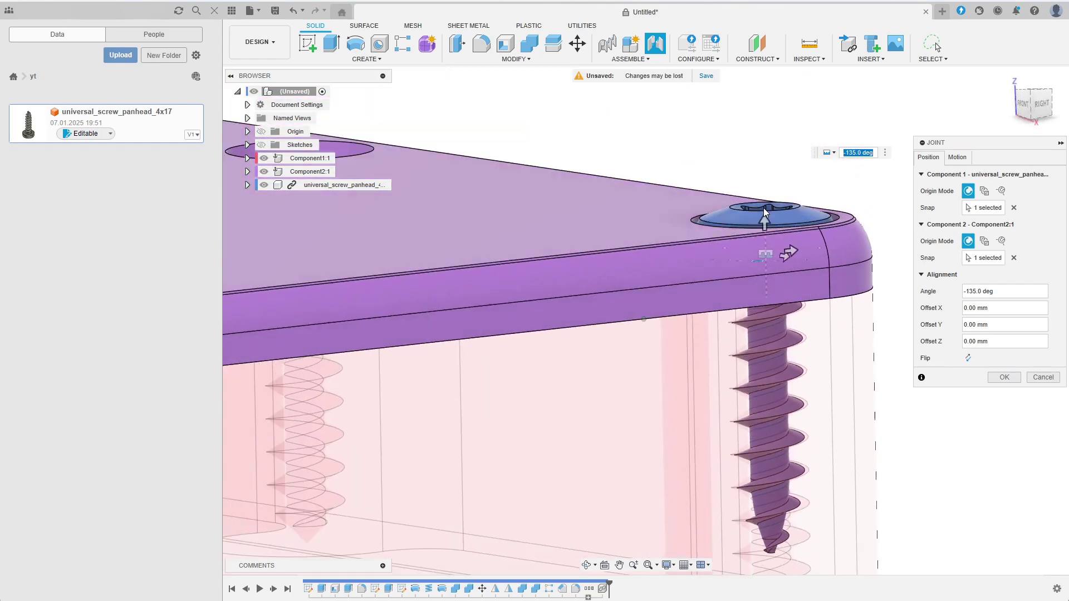
click(1005, 377)
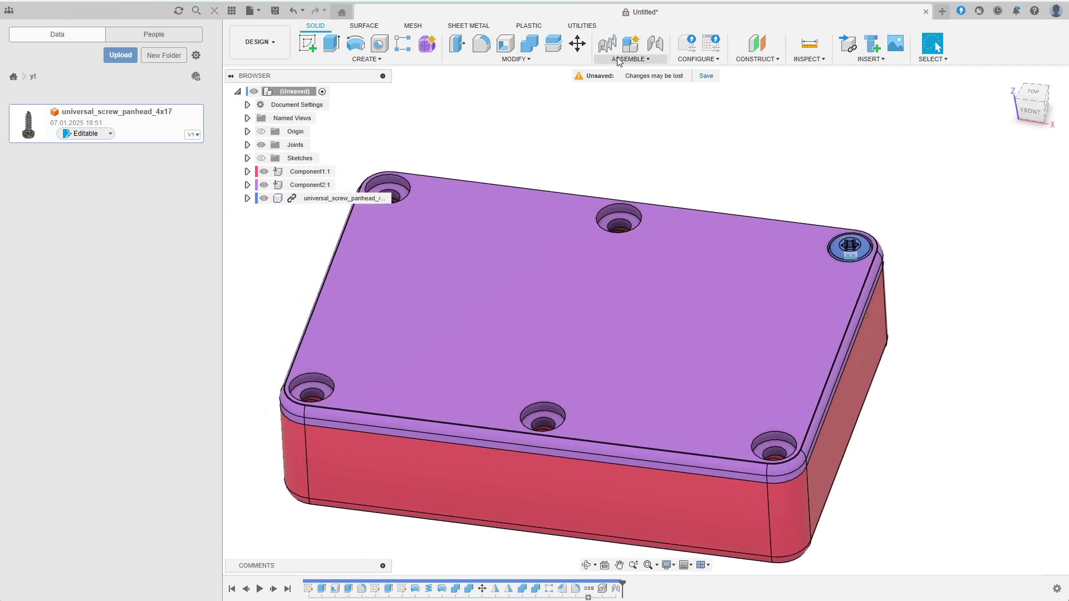
Duplicate the screw with its joint into the back-middle, front-left, front-middle and remaining lid holes.
click(609, 47)
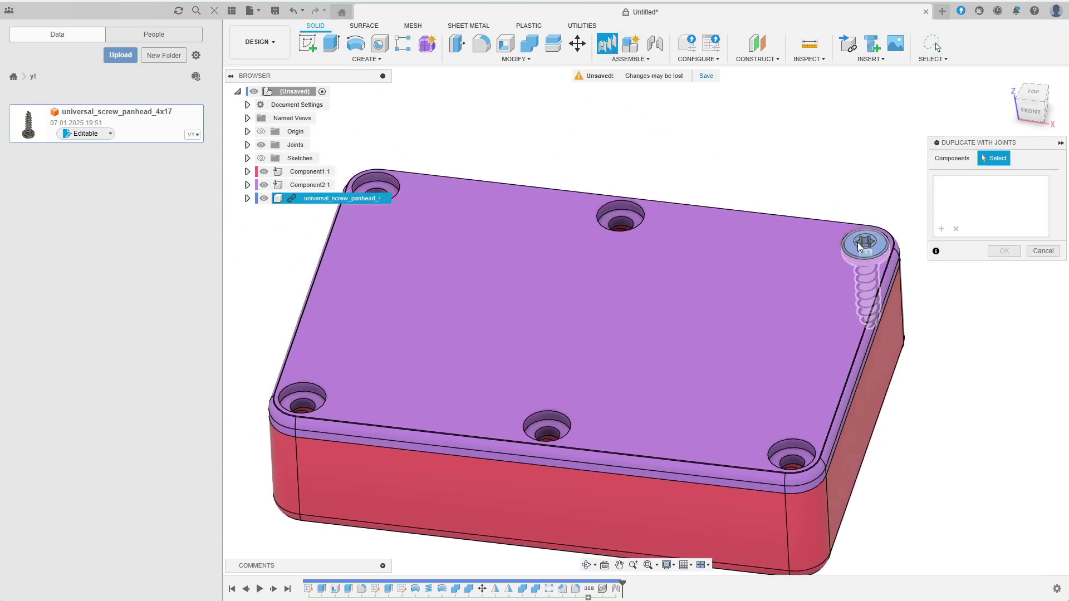
click(877, 248)
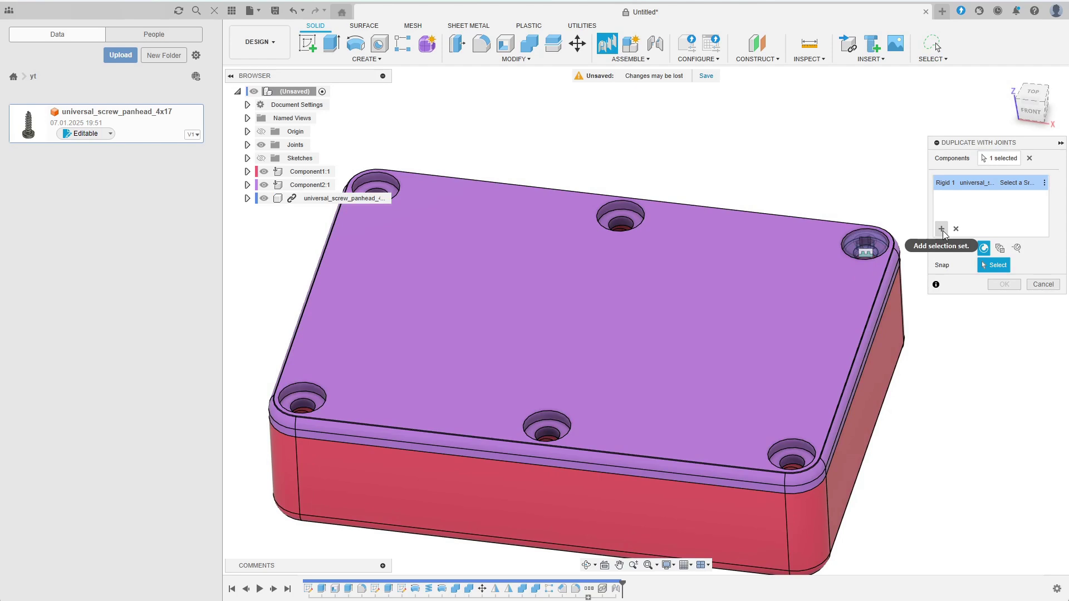
scroll(671, 216, up, 5)
scroll(620, 212, up, 1)
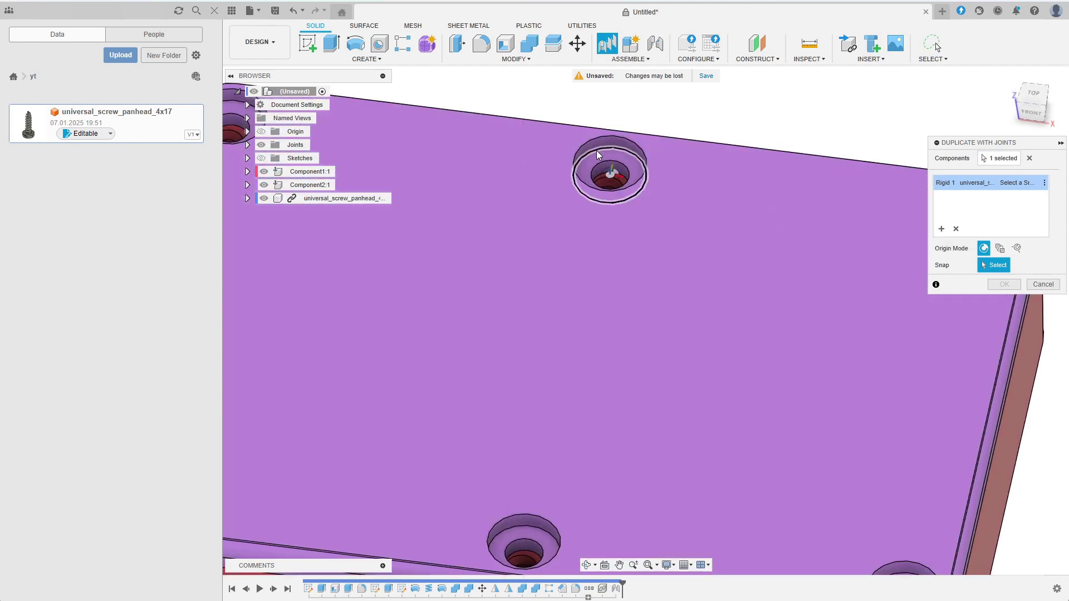
click(597, 148)
scroll(679, 203, down, 5)
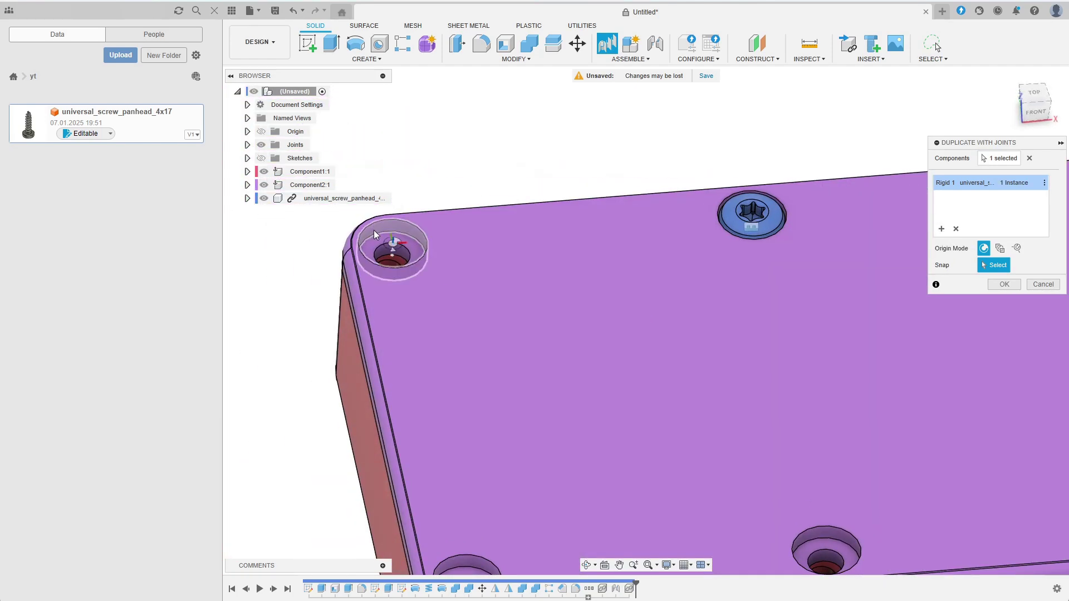
click(536, 488)
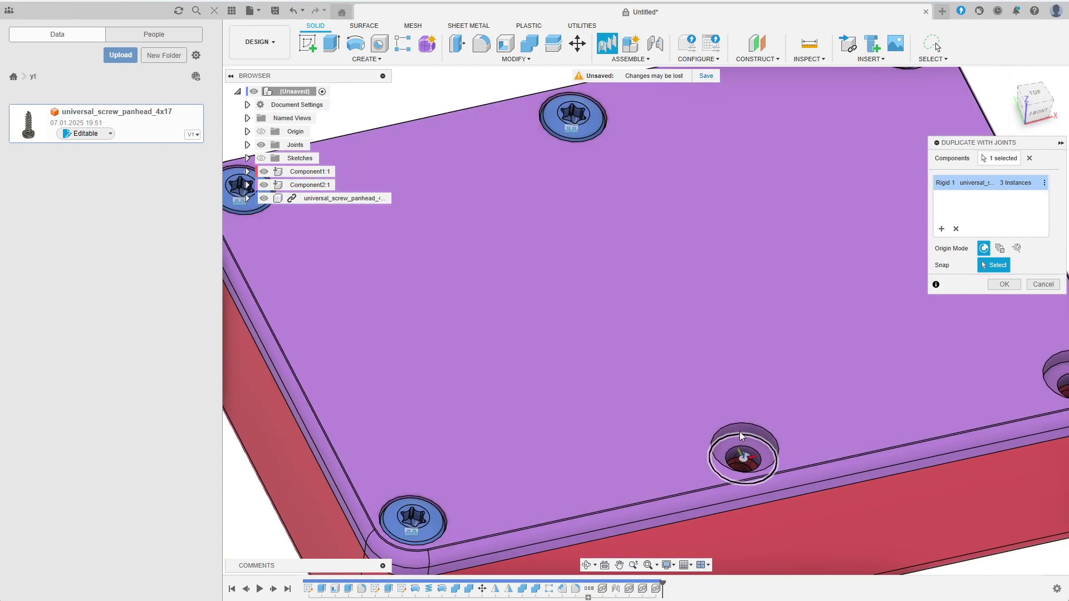
click(741, 434)
click(935, 382)
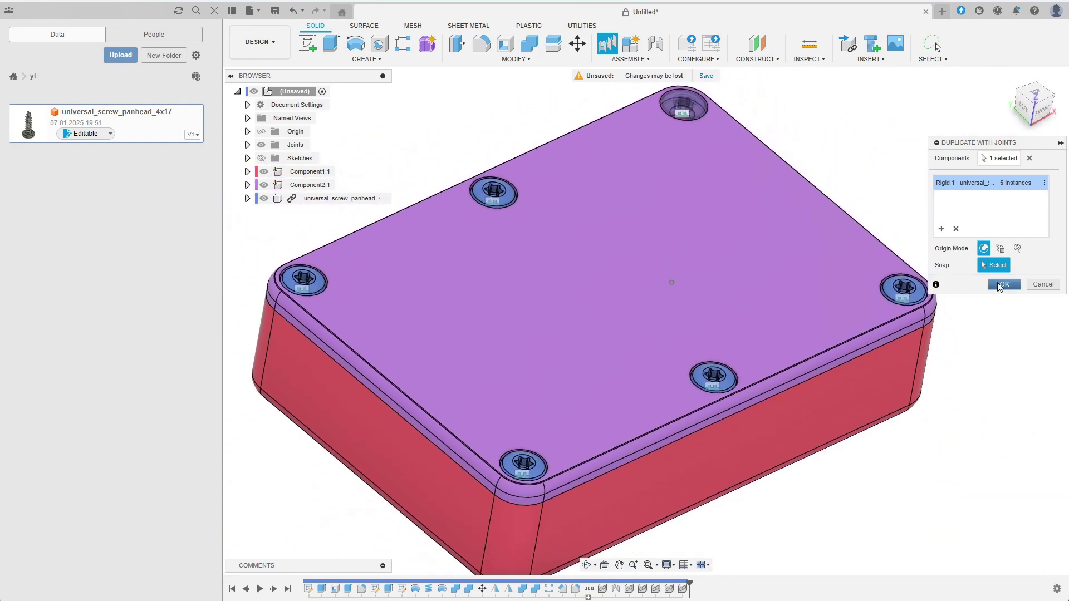
click(1000, 286)
shift+middle_drag(948, 307, 922, 305)
middle_drag(308, 300, 351, 274)
shift+middle_drag(351, 273, 517, 125)
Start a section analysis using the box's front face as the cut plane.
click(809, 59)
click(824, 162)
click(556, 430)
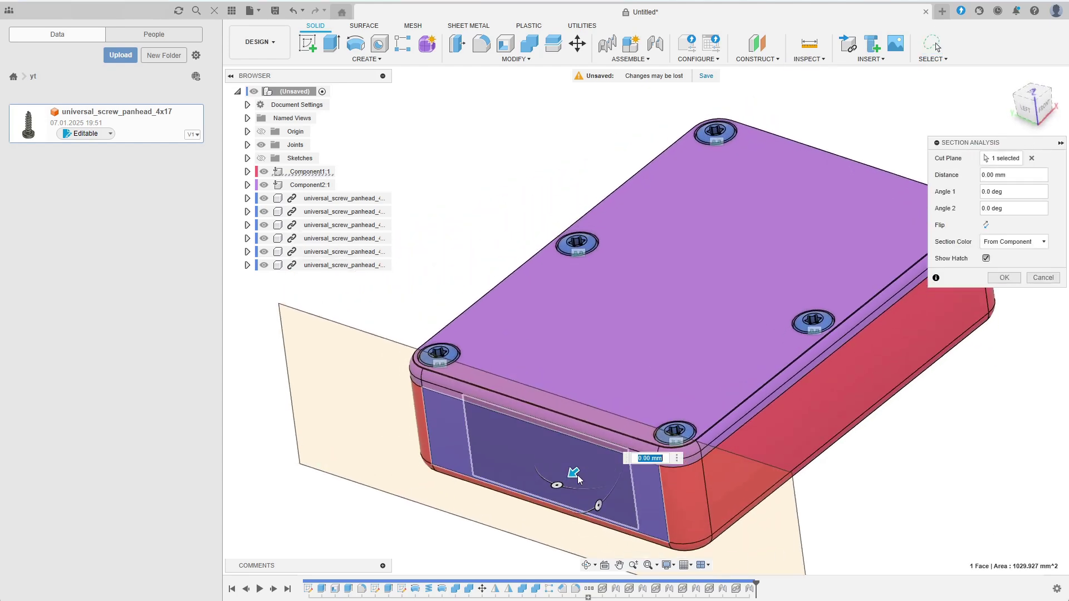
drag(577, 475, 556, 484)
scroll(563, 479, up, 3)
Position the section plane near 0 through the front screws and confirm the section.
shift+middle_drag(529, 476, 557, 459)
drag(435, 394, 446, 387)
text(0)
click(447, 381)
scroll(446, 387, up, 4)
shift+middle_drag(446, 387, 476, 239)
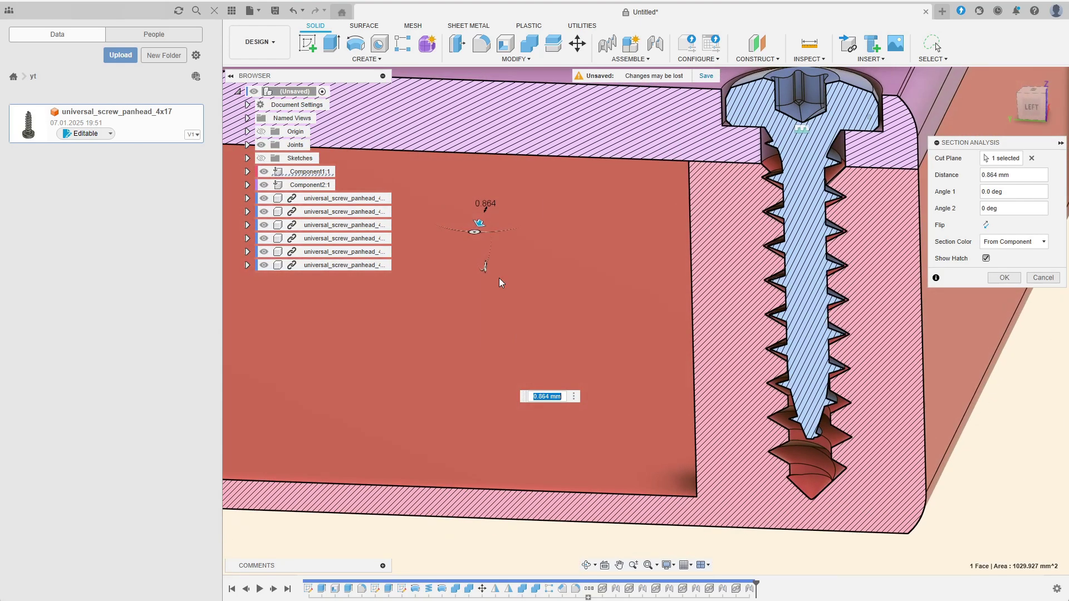
mouse_move(485, 225)
mouse_down()
mouse_move(490, 218)
mouse_move(488, 239)
mouse_move(494, 232)
mouse_up()
scroll(499, 253, down, 4)
shift+middle_drag(497, 249, 502, 255)
click(1004, 277)
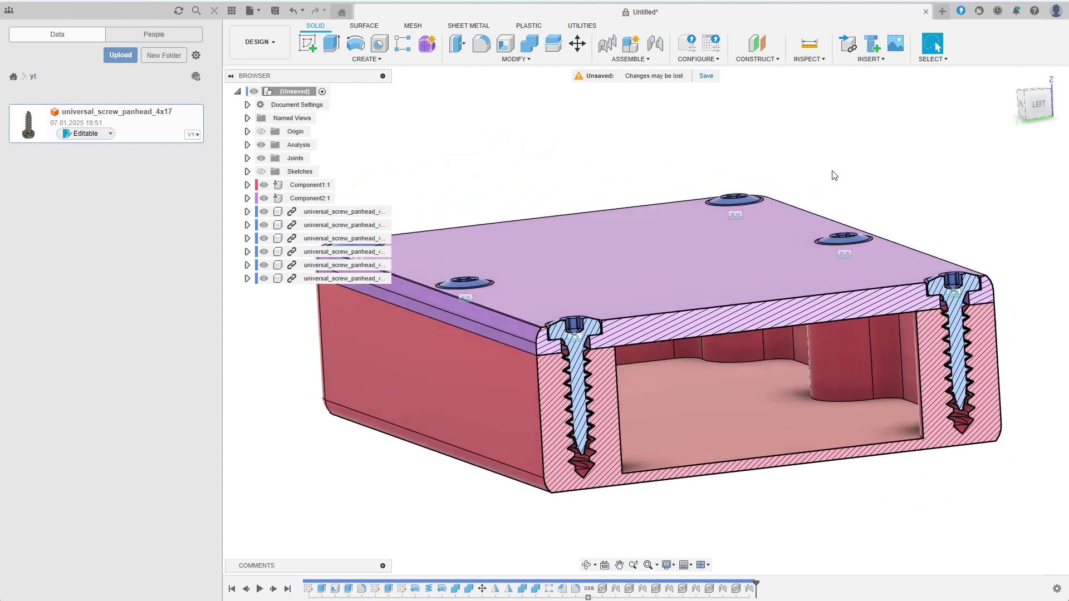
click(517, 59)
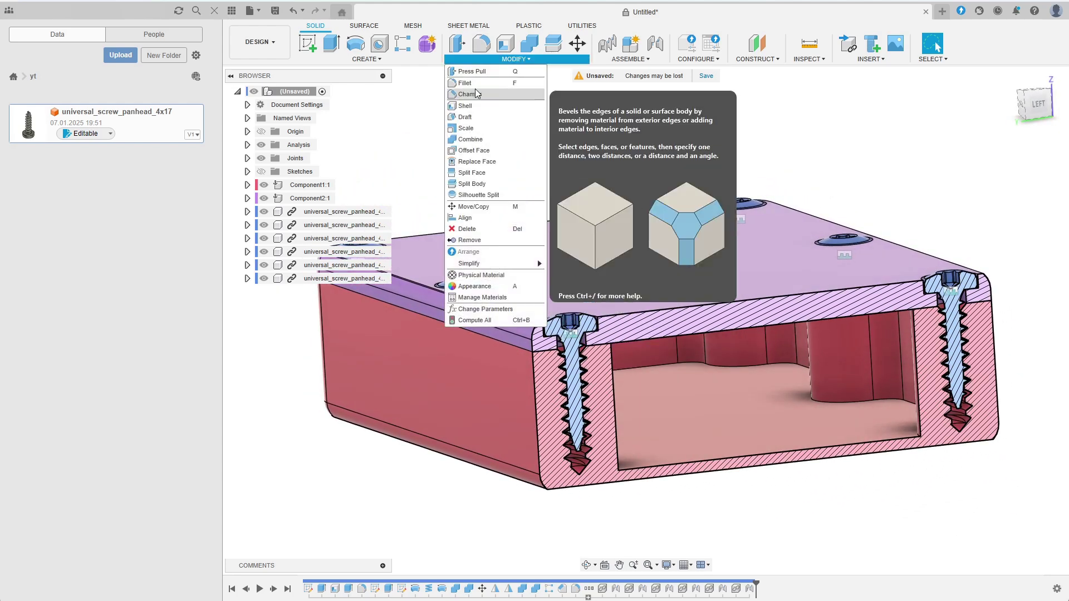
Chamfer the chain of 24 inner floor edges inside the base.
click(480, 93)
click(843, 390)
scroll(849, 402, up, 2)
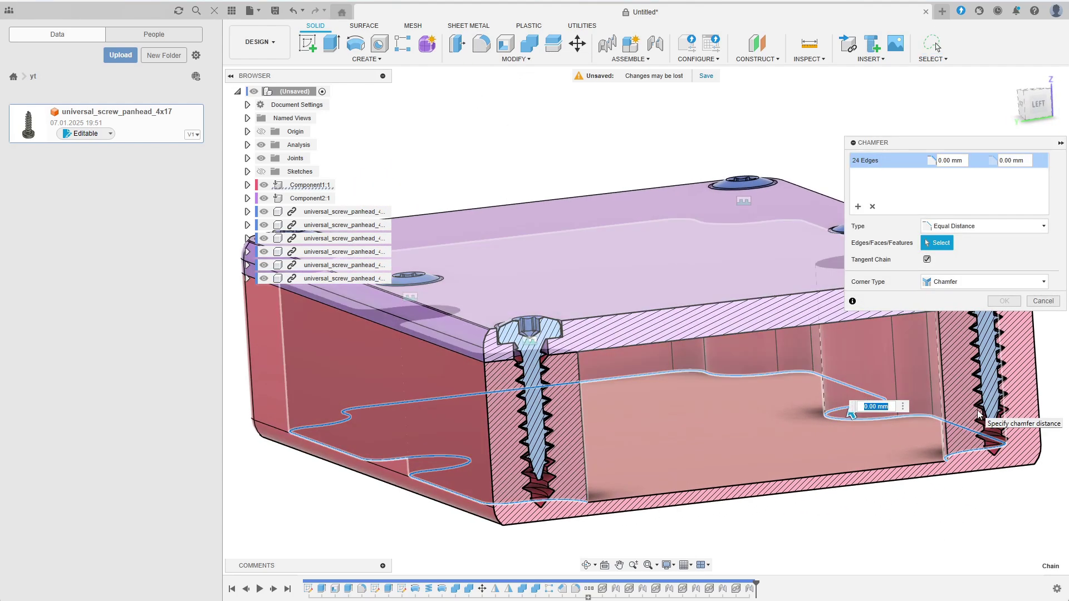
key(Return)
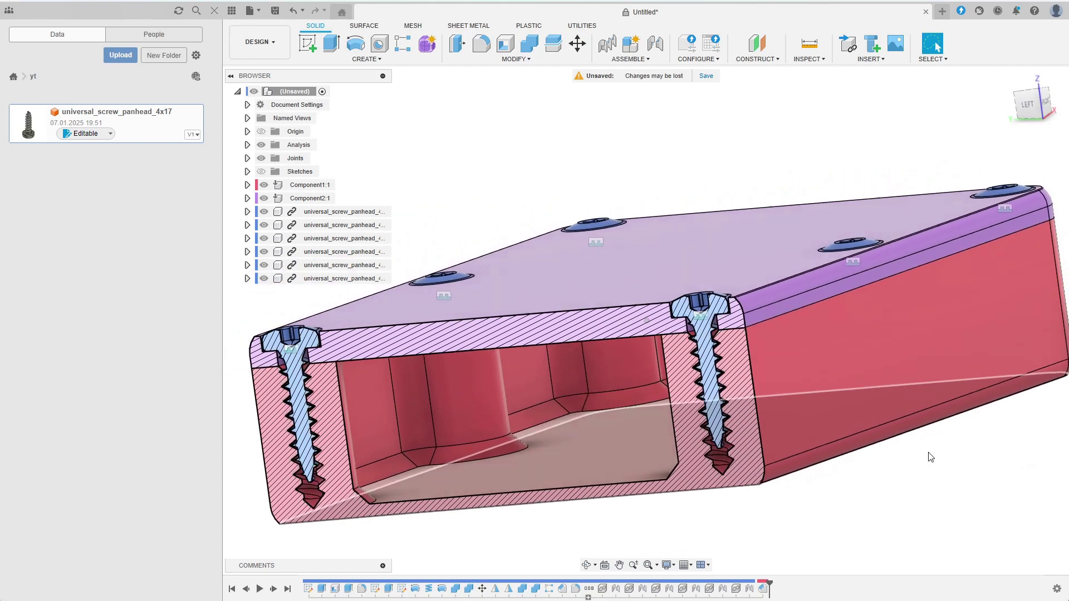
scroll(929, 458, down, 5)
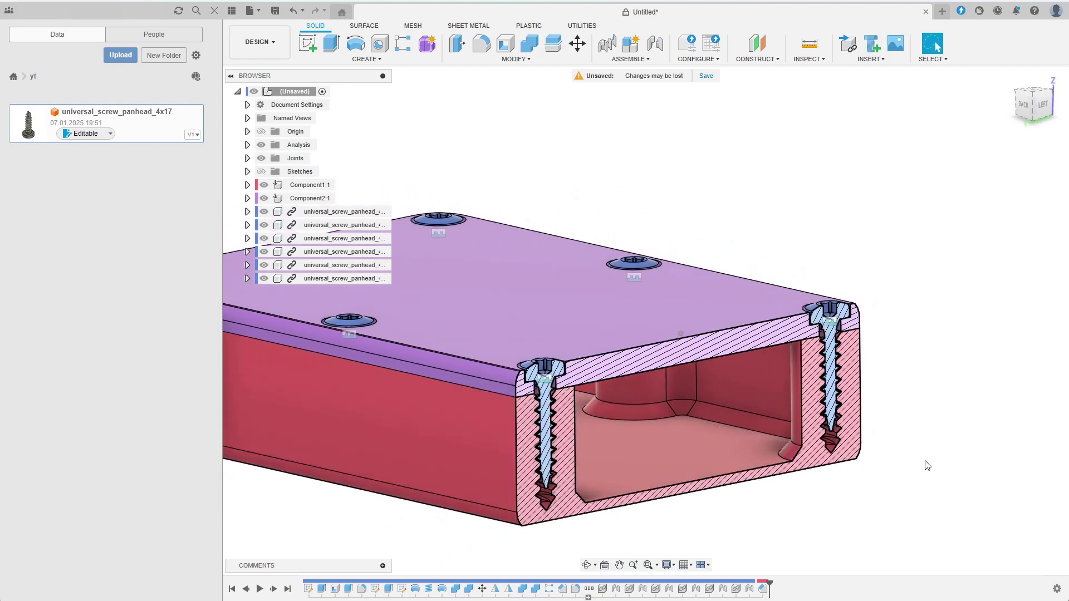